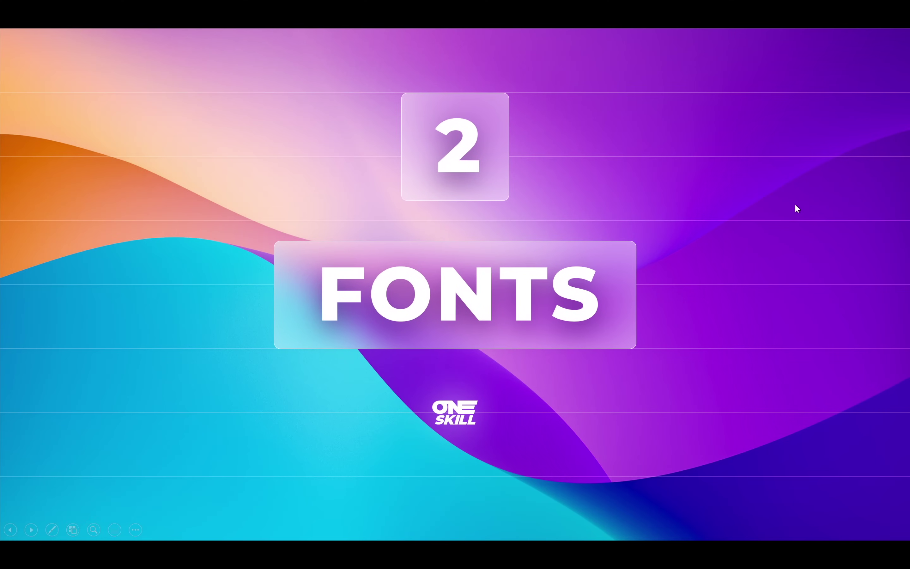
Step: Advance the slide show through the font and color design slides
{"action": "key", "text": "Right"}
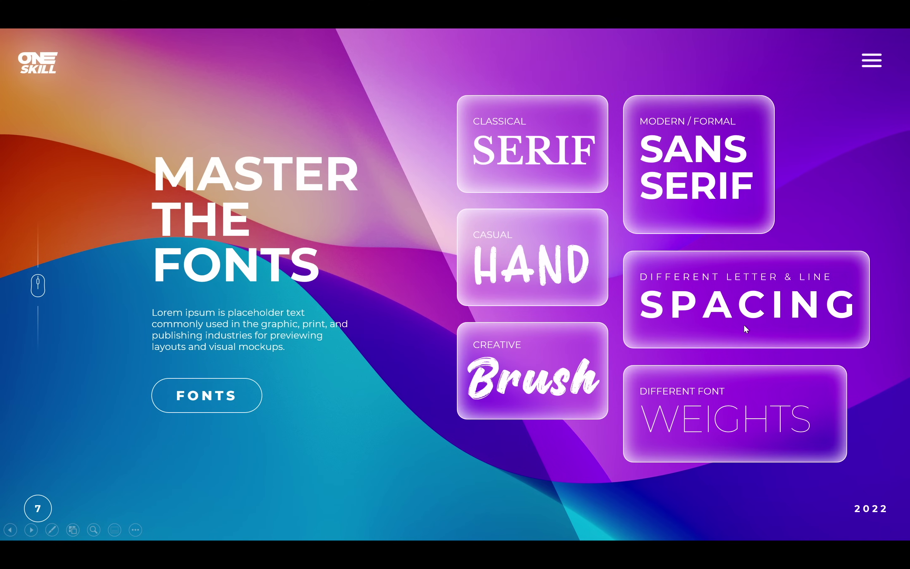
{"action": "key", "text": "Right"}
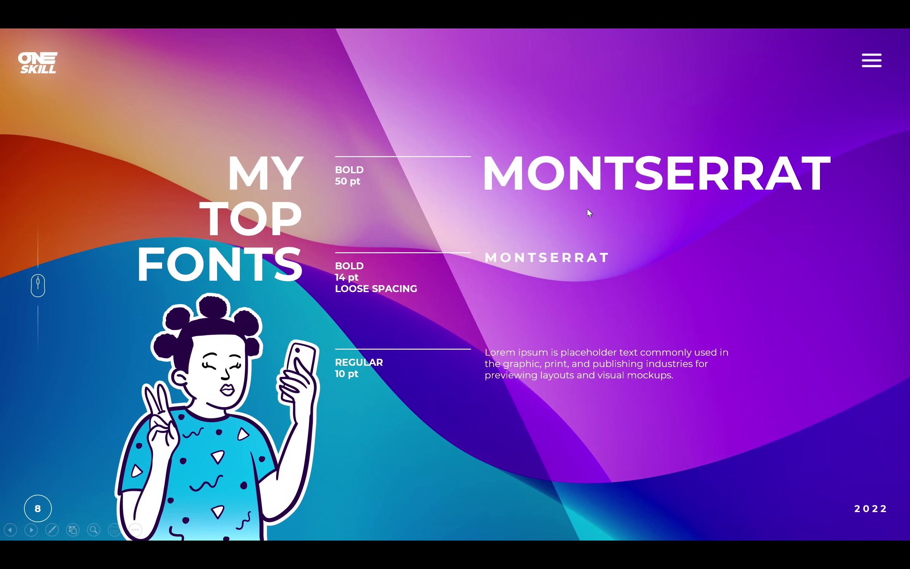
{"action": "key", "text": "Right"}
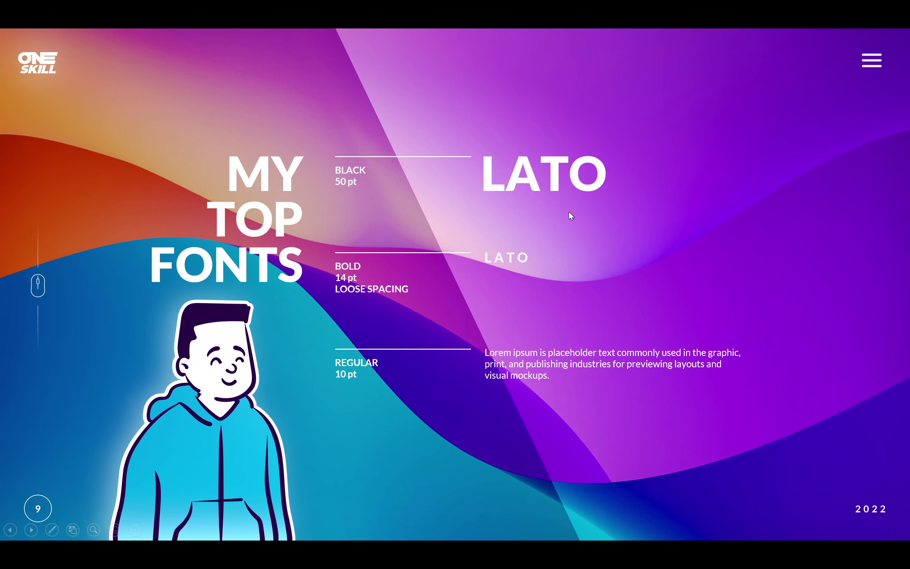
{"action": "key", "text": "Right"}
{"action": "key", "text": "Right"}
{"action": "key", "text": "Right"}
{"action": "key", "text": "Right"}
{"action": "key", "text": "Right"}
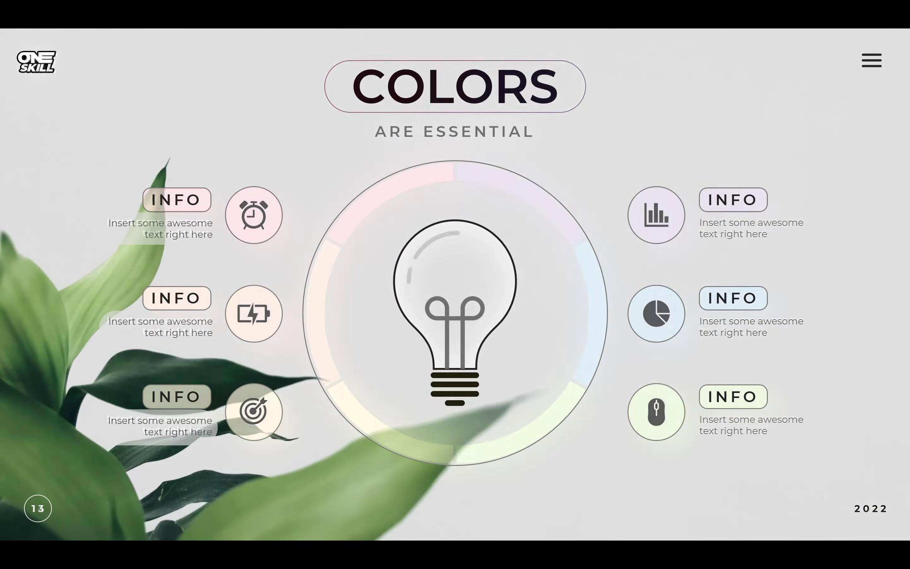
{"action": "key", "text": "Right"}
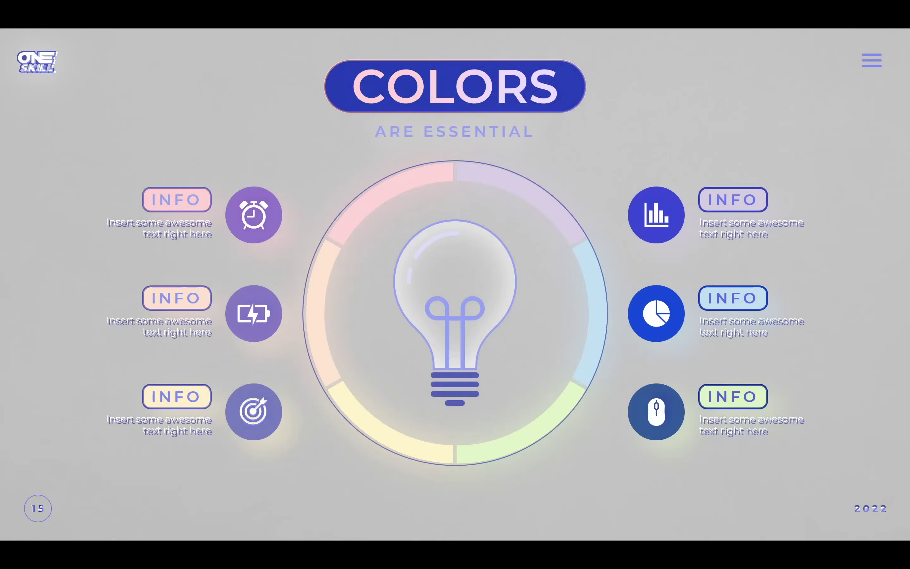
{"action": "key", "text": "Right"}
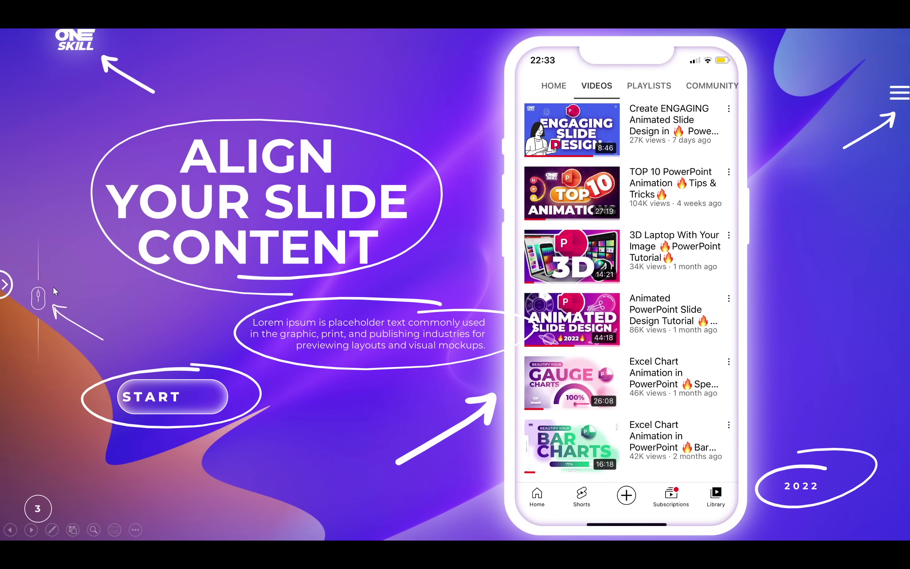
Step: Play through the Guides & Grids slide animations up to the misaligned content slide and end the slide show
{"action": "left_click", "coordinate": [8, 286]}
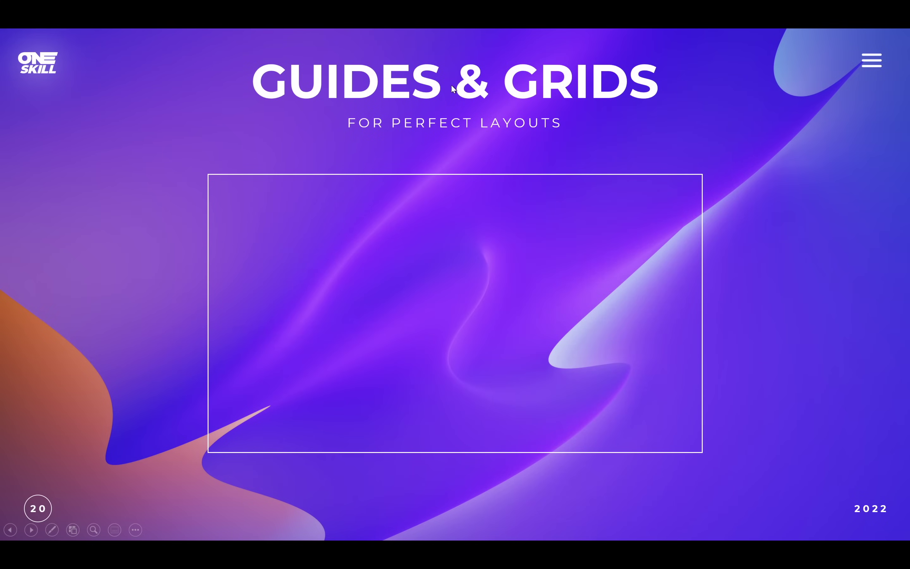
{"action": "left_click", "coordinate": [470, 289]}
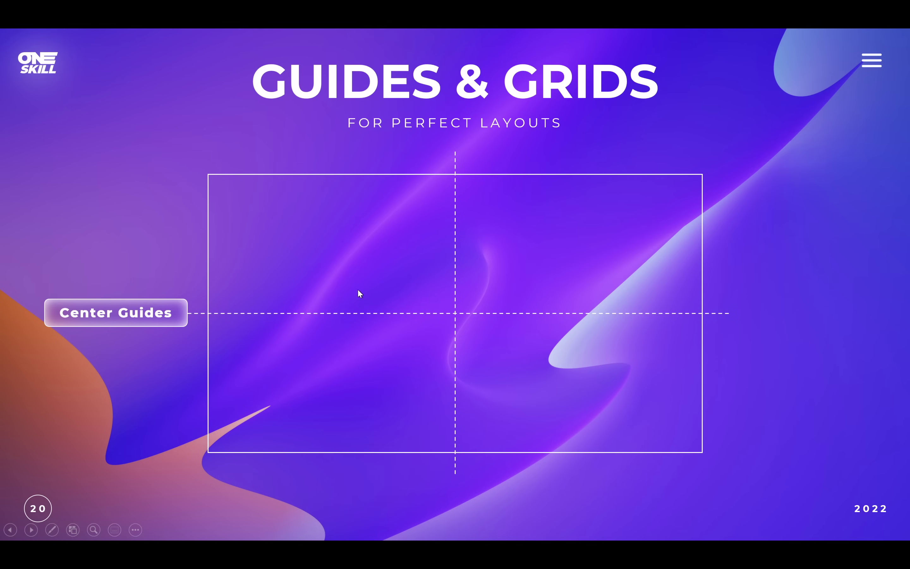
{"action": "left_click", "coordinate": [453, 225]}
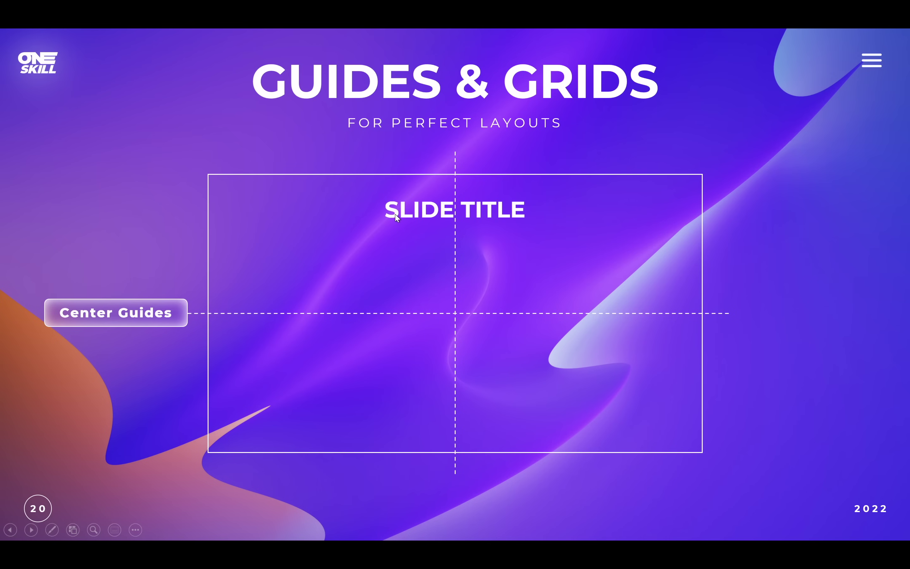
{"action": "left_click", "coordinate": [243, 242]}
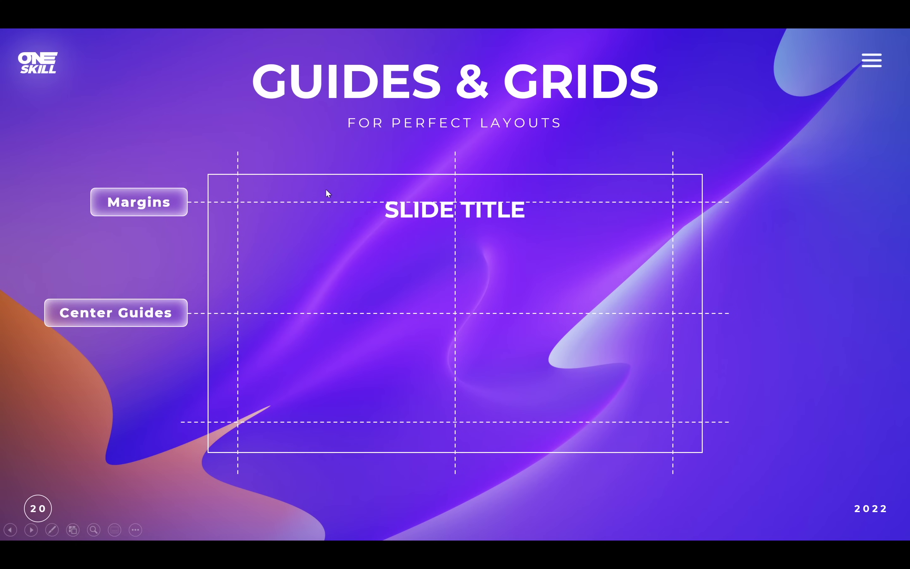
{"action": "left_click", "coordinate": [249, 215]}
{"action": "left_click", "coordinate": [287, 183]}
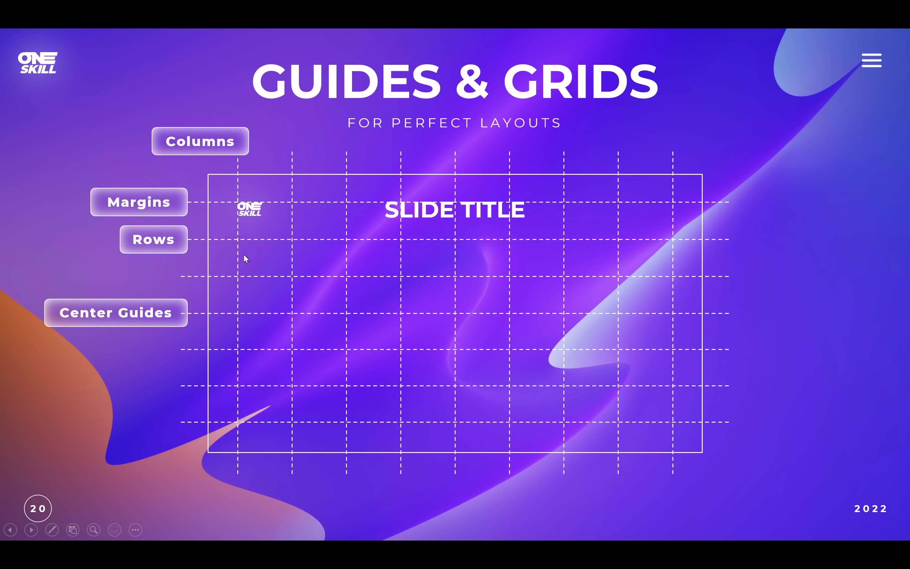
{"action": "left_click", "coordinate": [440, 263]}
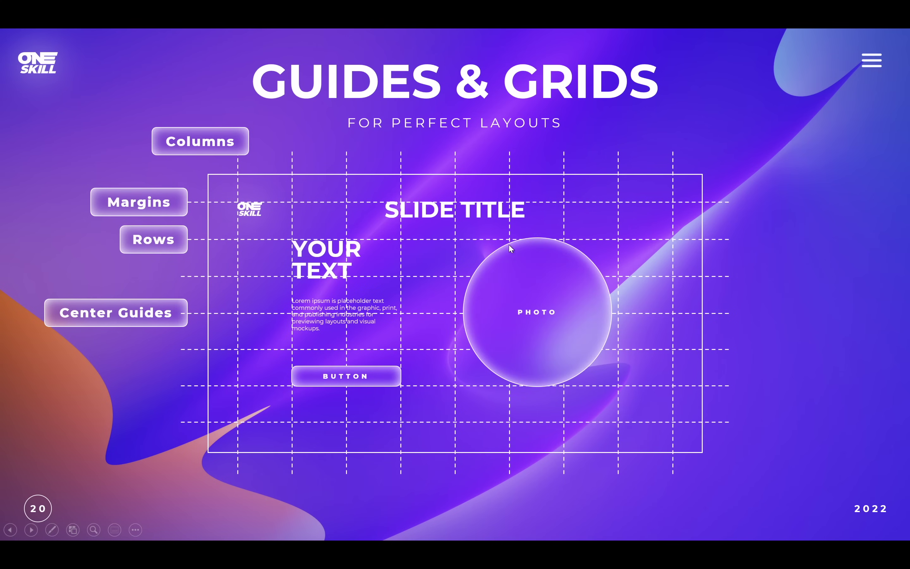
{"action": "left_click", "coordinate": [453, 498]}
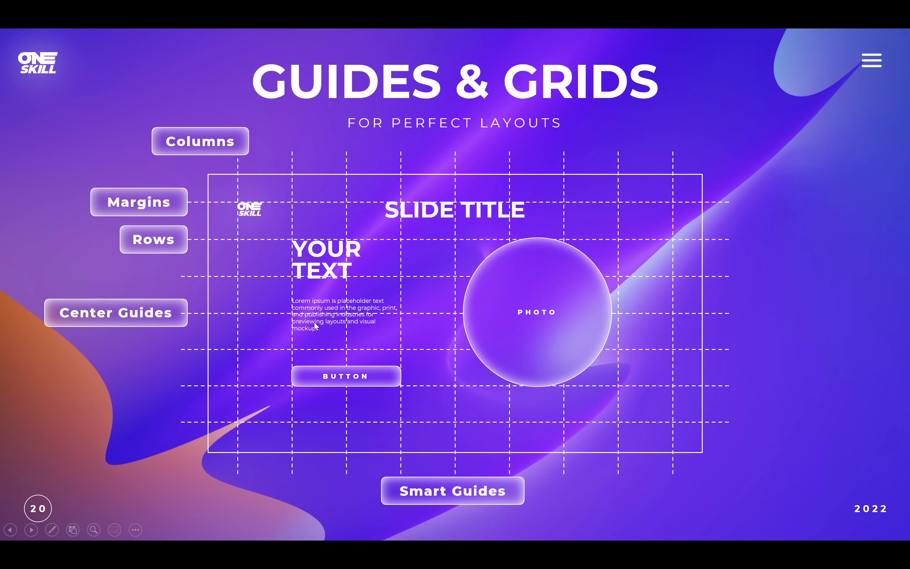
{"action": "left_click", "coordinate": [810, 303]}
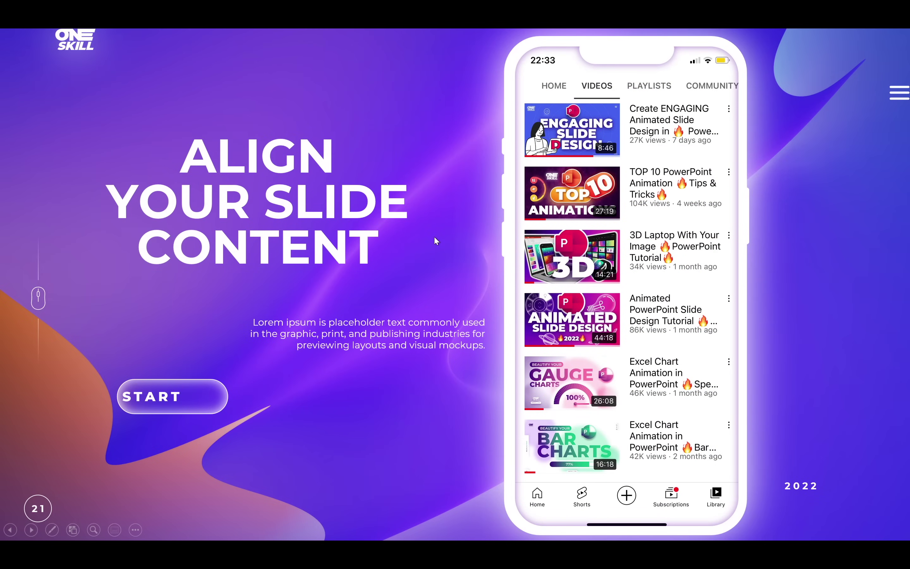
{"action": "key", "text": "Escape"}
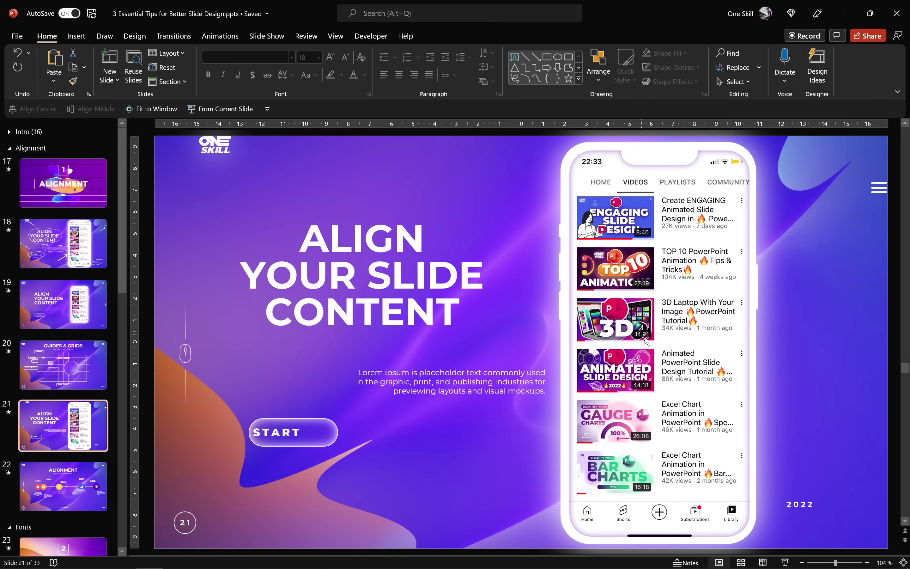
Step: Display drawing guides on the slide and have smart guides shown when shapes are aligned
{"action": "left_click_drag", "start_coordinate": [836, 564], "coordinate": [832, 564]}
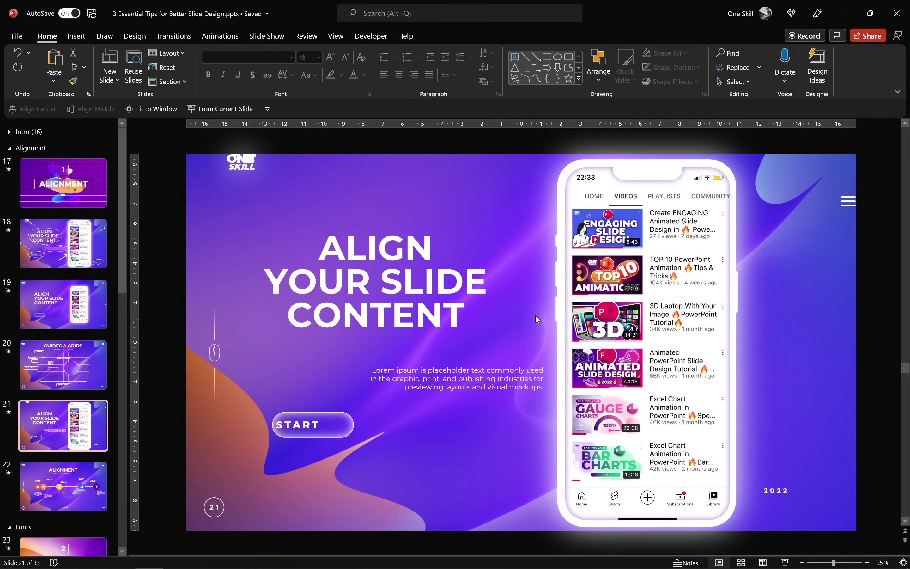
{"action": "left_click", "coordinate": [336, 37]}
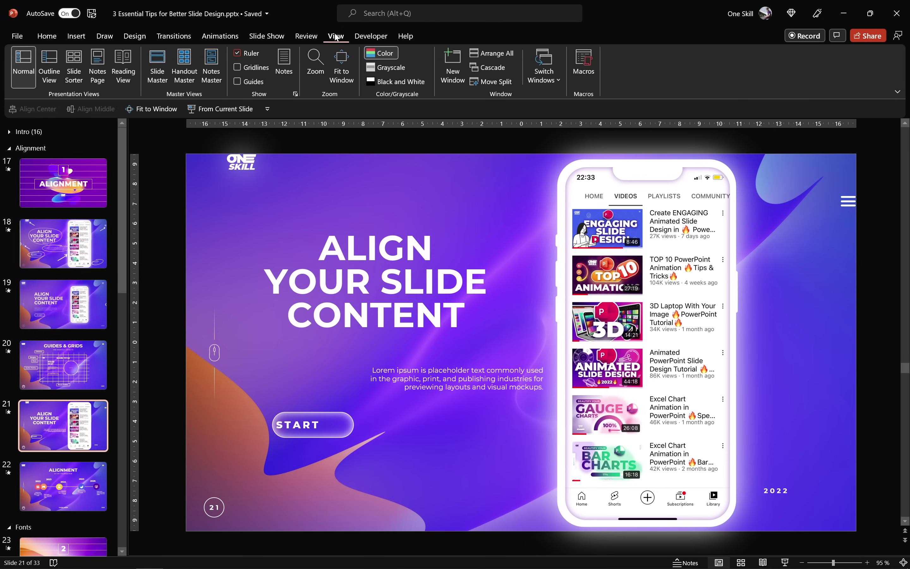
{"action": "left_click", "coordinate": [237, 82]}
{"action": "left_click", "coordinate": [296, 94]}
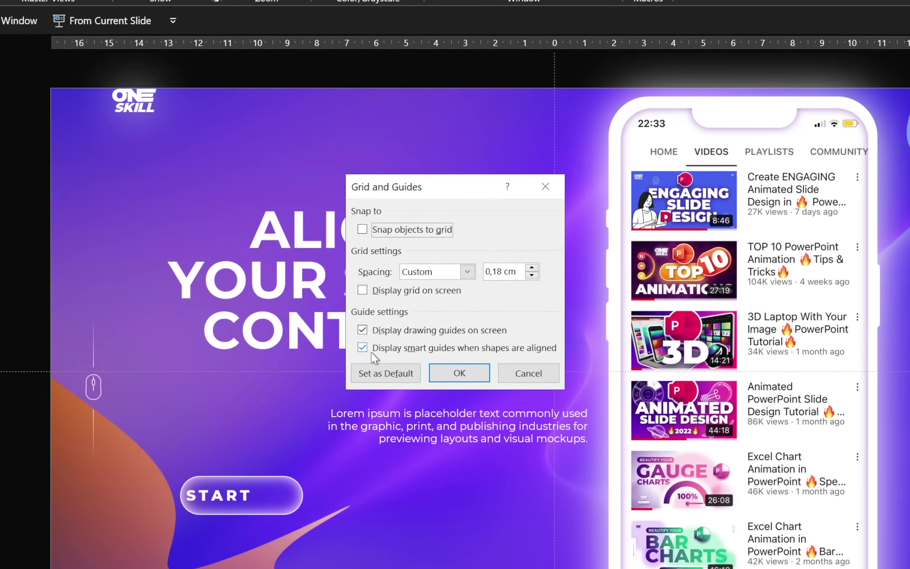
{"action": "left_click", "coordinate": [390, 328]}
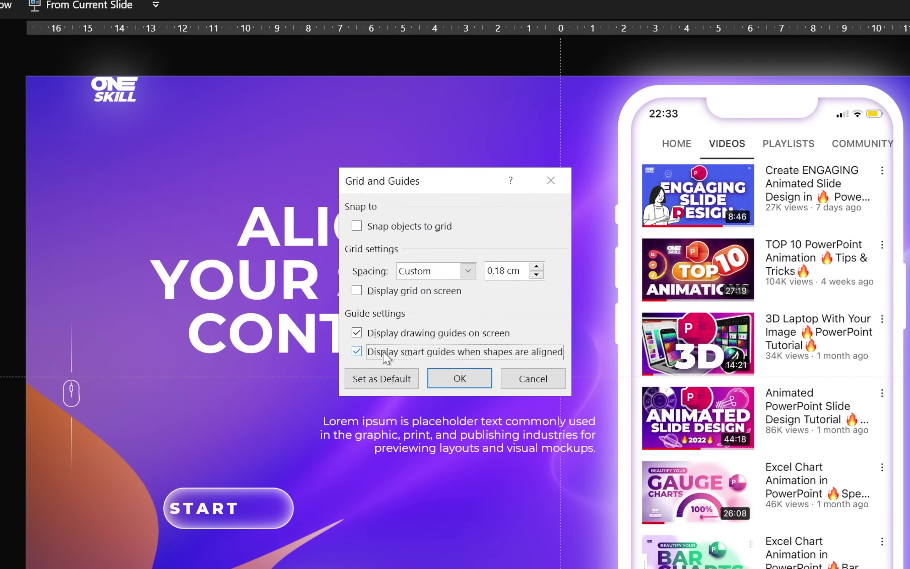
{"action": "left_click", "coordinate": [471, 380]}
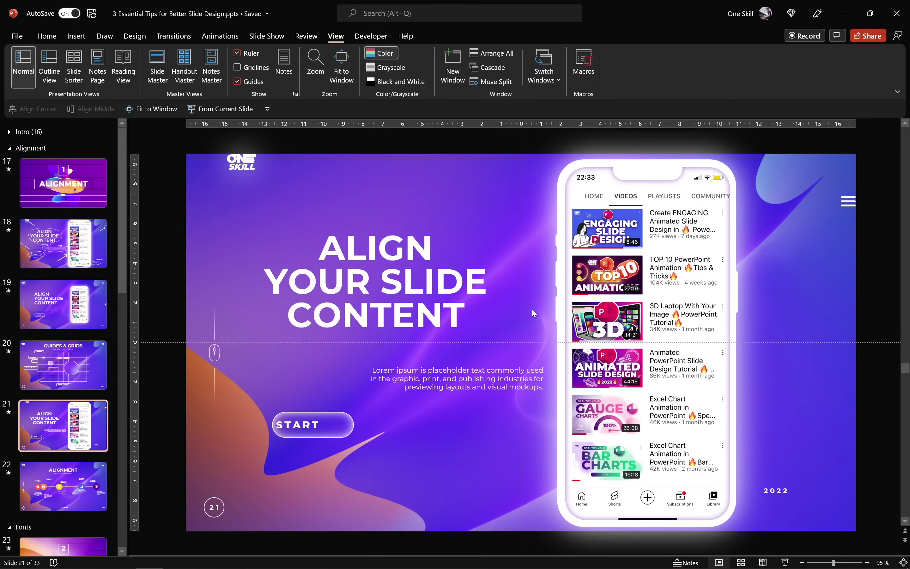
{"action": "left_click", "coordinate": [407, 278]}
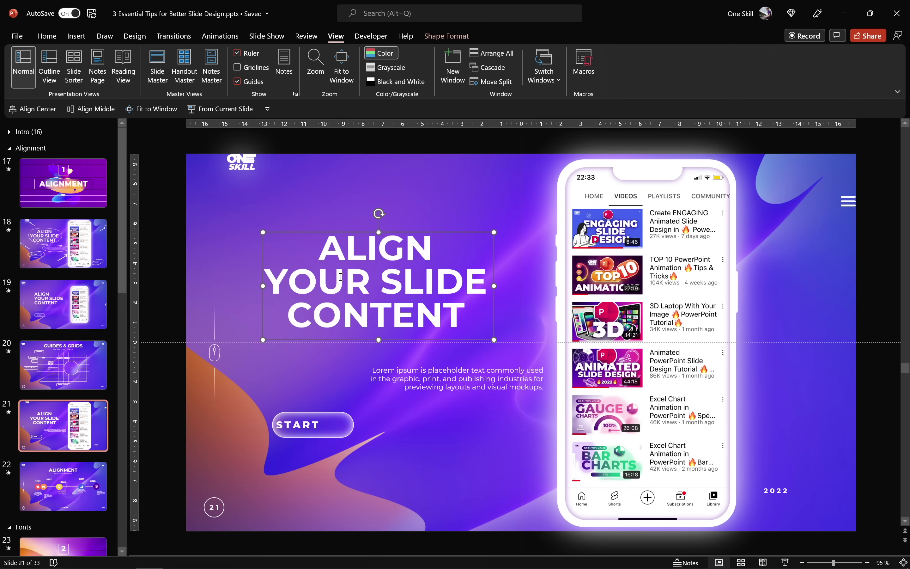
{"action": "left_click", "coordinate": [411, 384]}
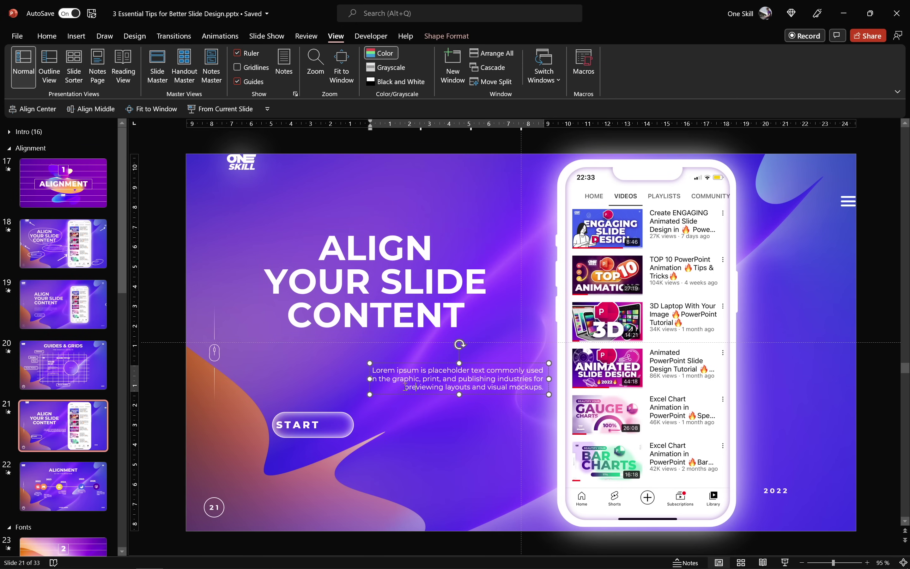
{"action": "left_click", "coordinate": [334, 417]}
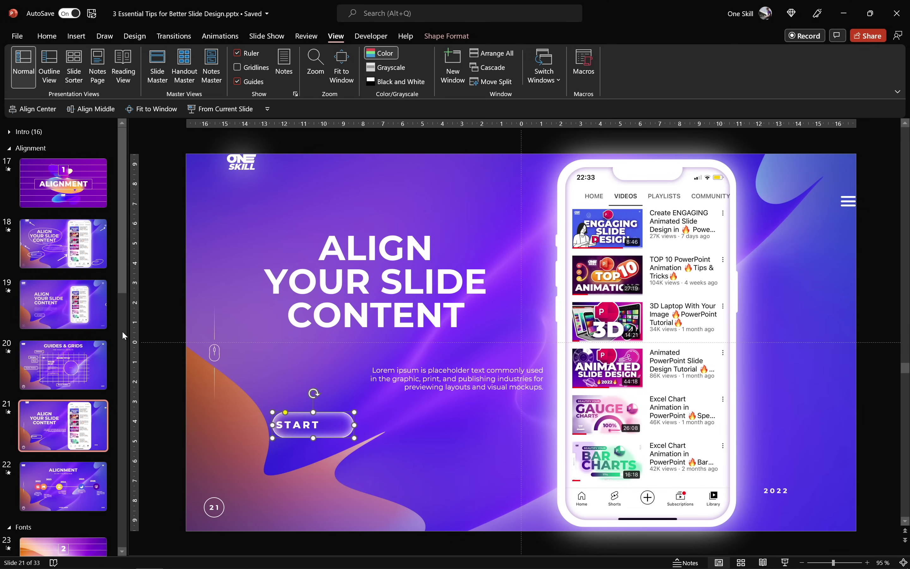
{"action": "left_click", "coordinate": [90, 364]}
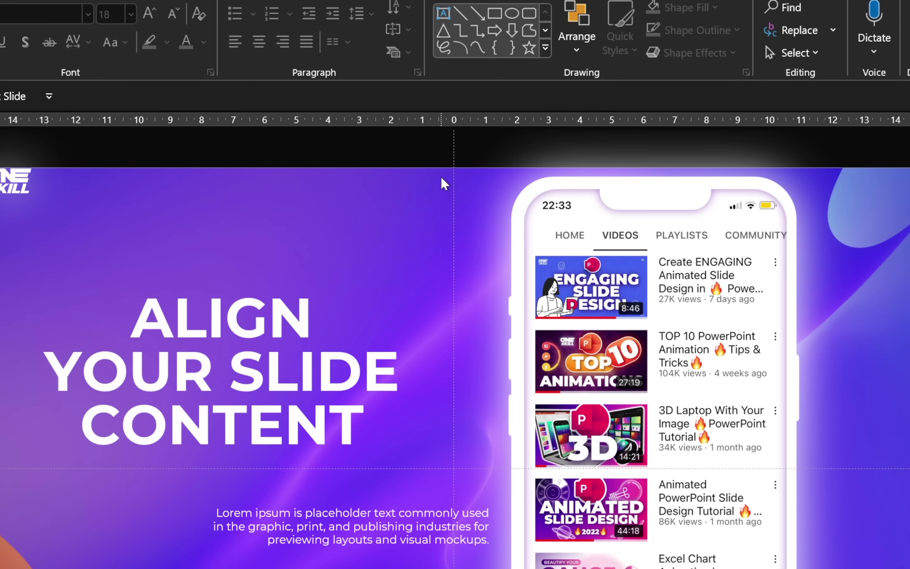
{"action": "right_click", "coordinate": [453, 152]}
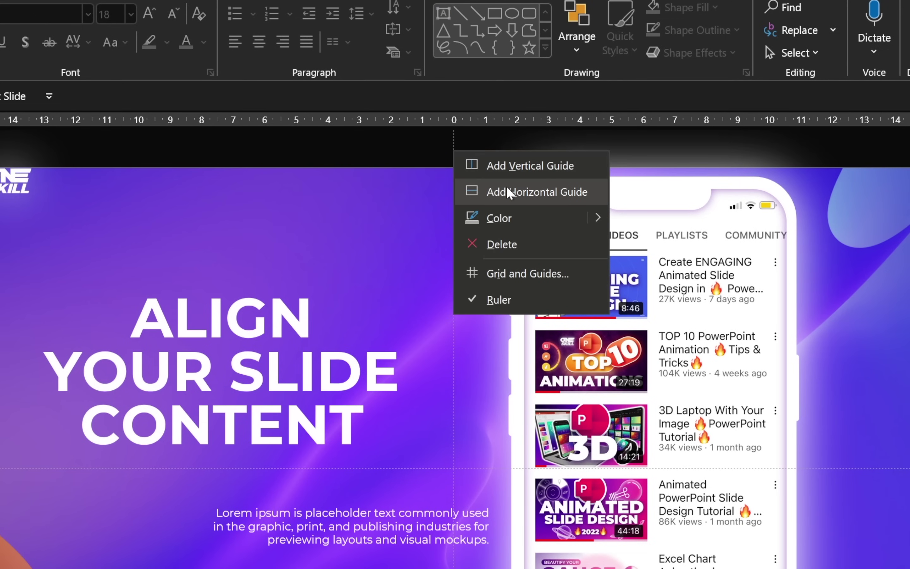
{"action": "left_click", "coordinate": [419, 154]}
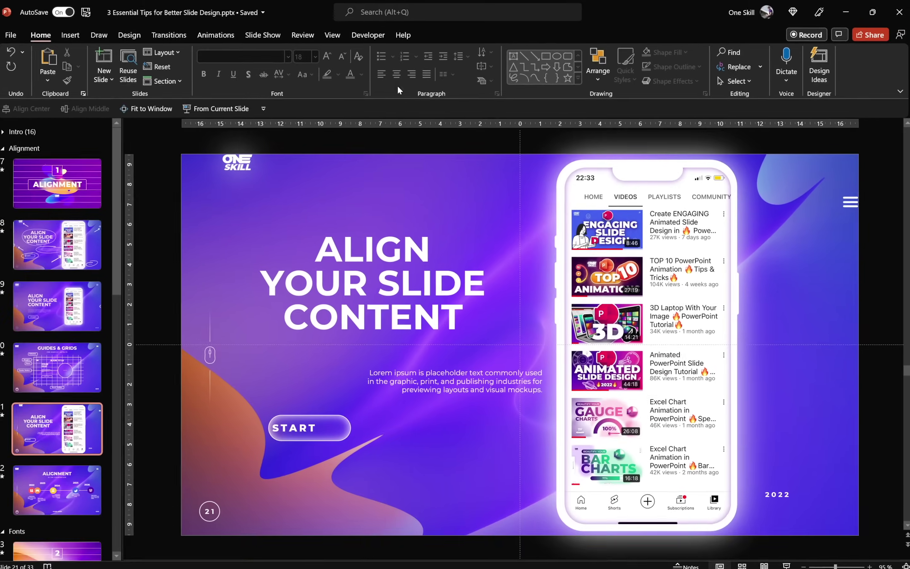
Step: Display the gridlines on the slide briefly and hide them again
{"action": "left_click", "coordinate": [237, 5]}
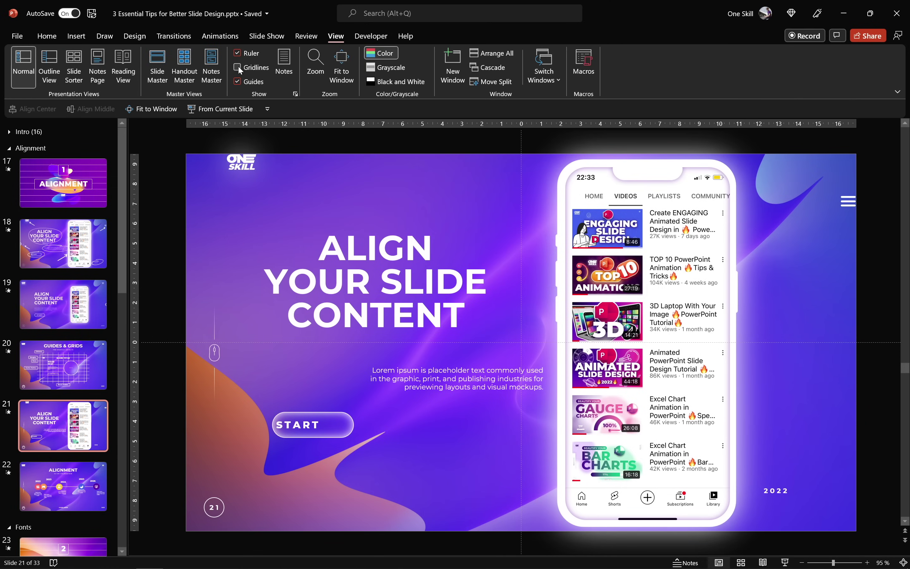
{"action": "left_click", "coordinate": [237, 67]}
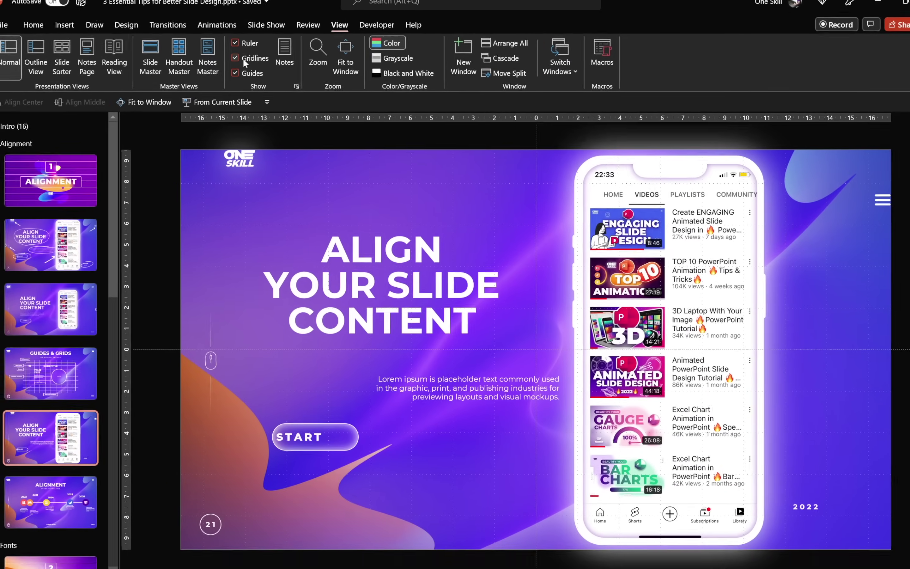
{"action": "left_click", "coordinate": [235, 58]}
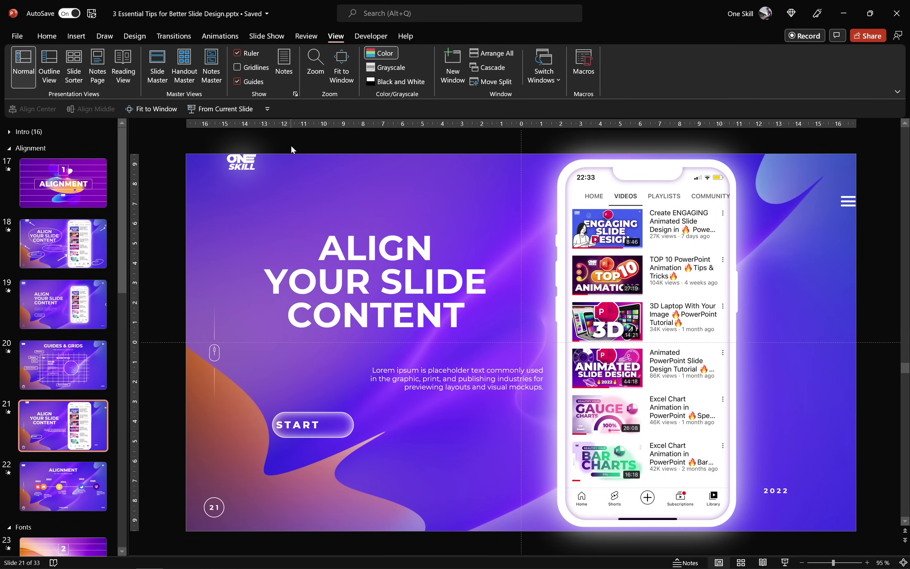
Step: Insert a table with 12 columns and 8 rows on the slide
{"action": "left_click", "coordinate": [76, 36]}
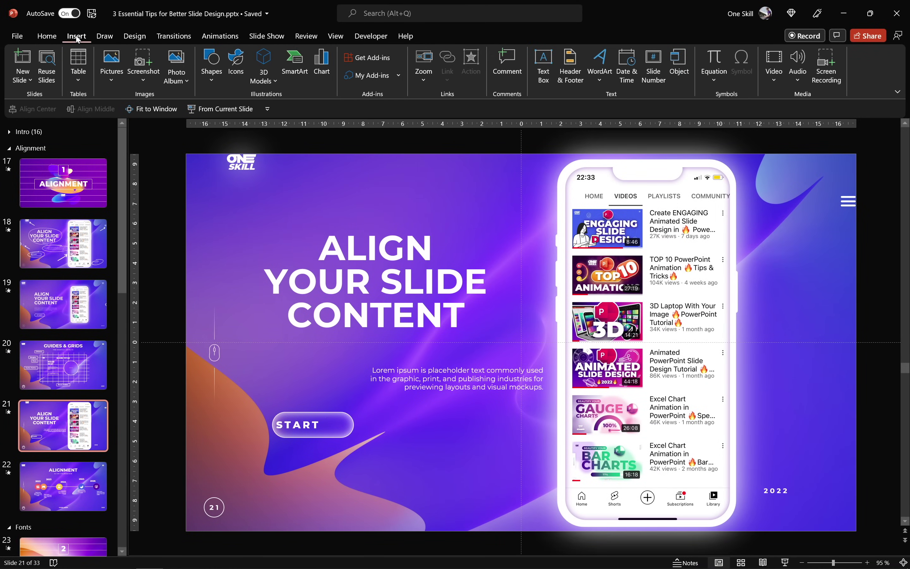
{"action": "left_click", "coordinate": [80, 84]}
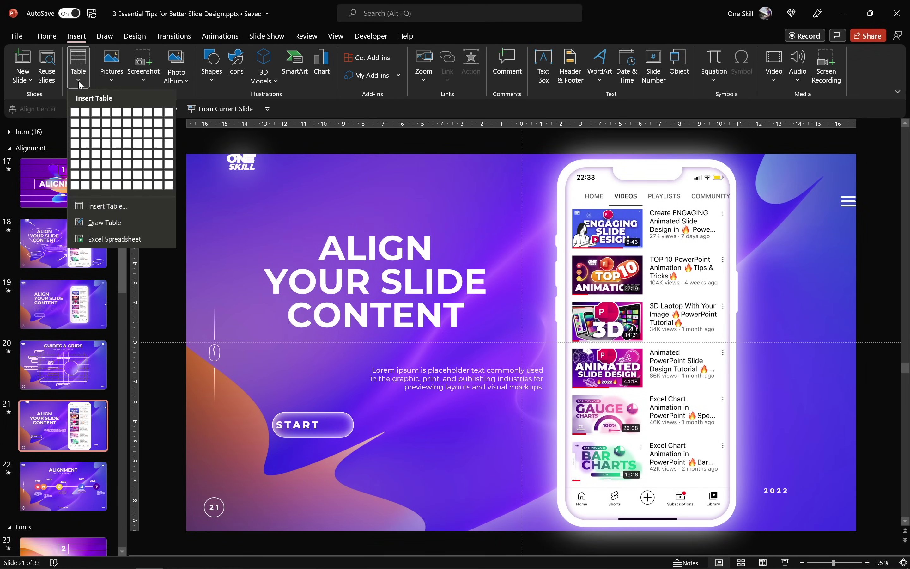
{"action": "left_click", "coordinate": [116, 207]}
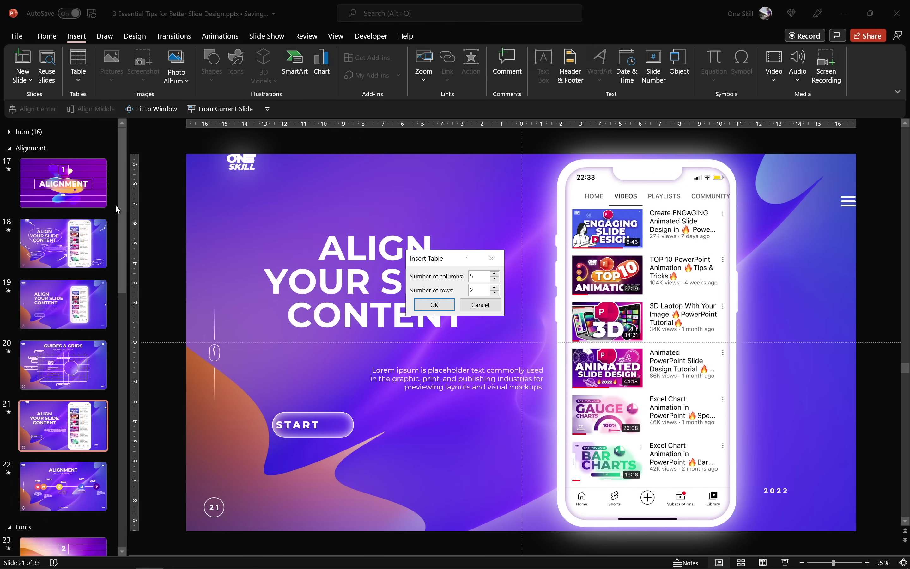
{"action": "left_click_drag", "start_coordinate": [451, 257], "coordinate": [474, 180]}
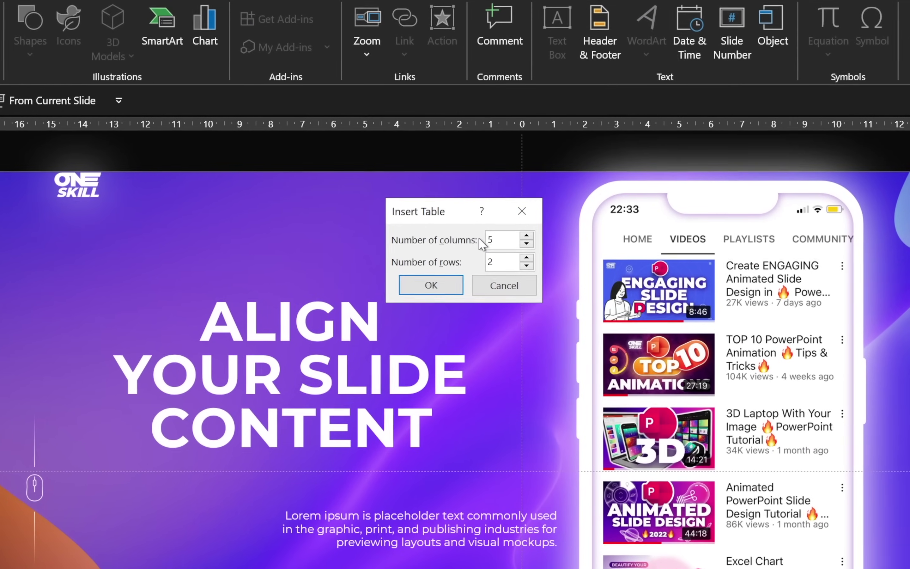
{"action": "double_click", "coordinate": [502, 238]}
{"action": "type", "text": "12"}
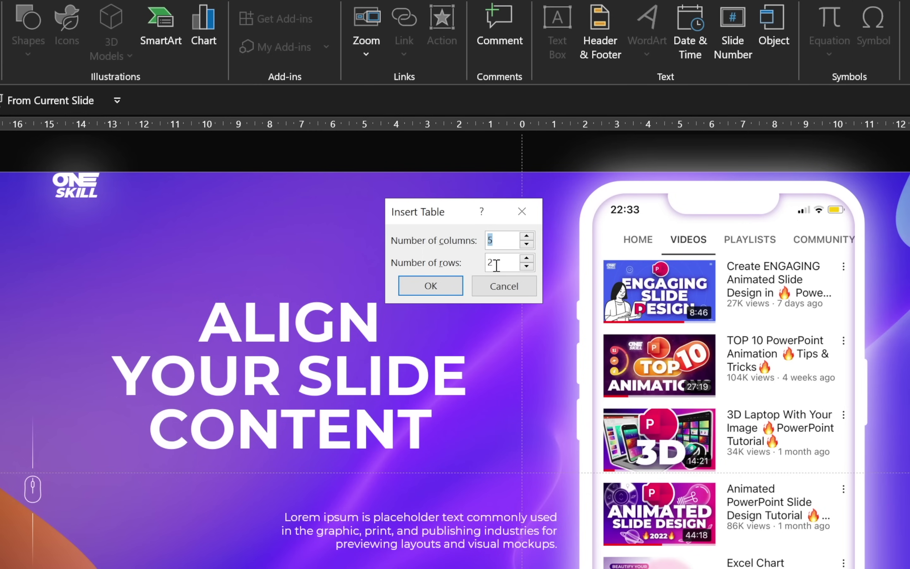
{"action": "double_click", "coordinate": [489, 263]}
{"action": "type", "text": "8"}
{"action": "left_click", "coordinate": [506, 239]}
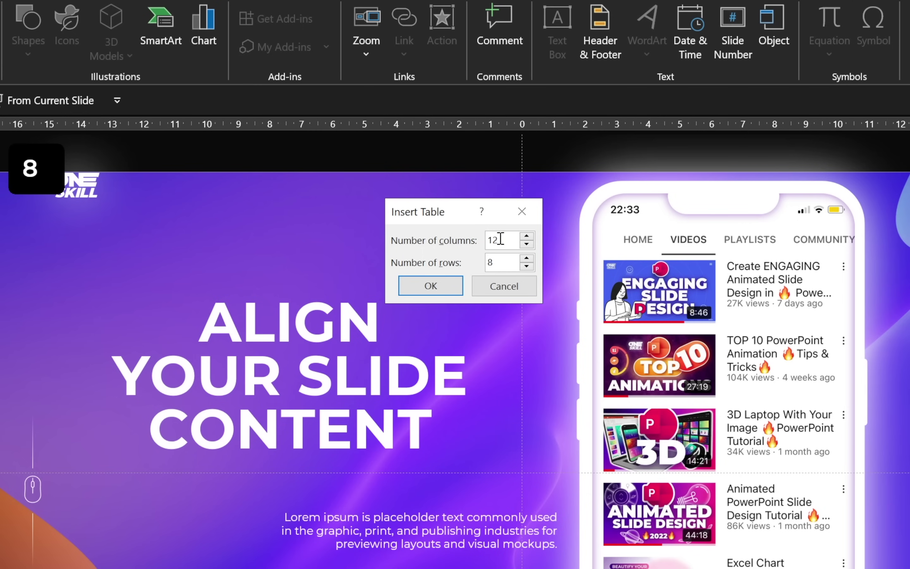
{"action": "left_click", "coordinate": [431, 286]}
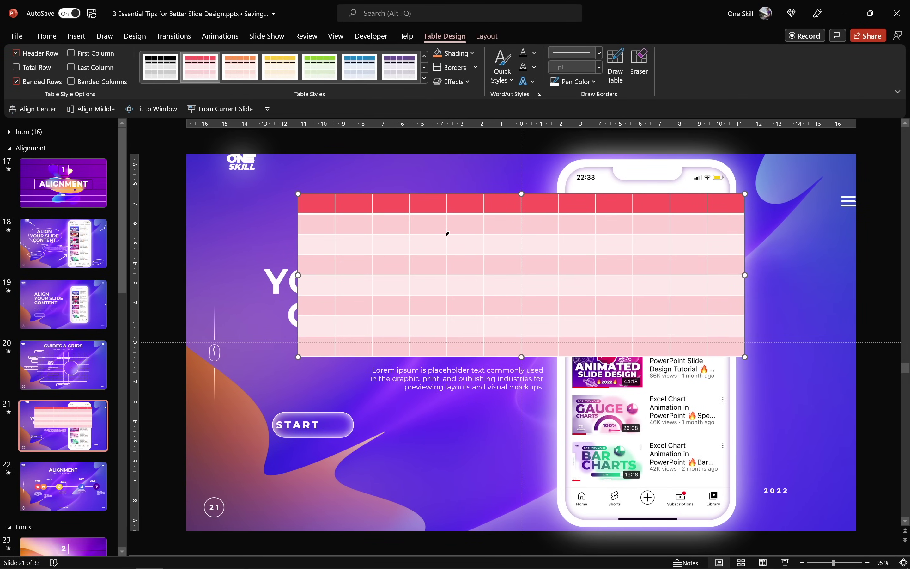
Step: Give the table an unfilled grid style and recolour all its borders white
{"action": "left_click", "coordinate": [423, 77]}
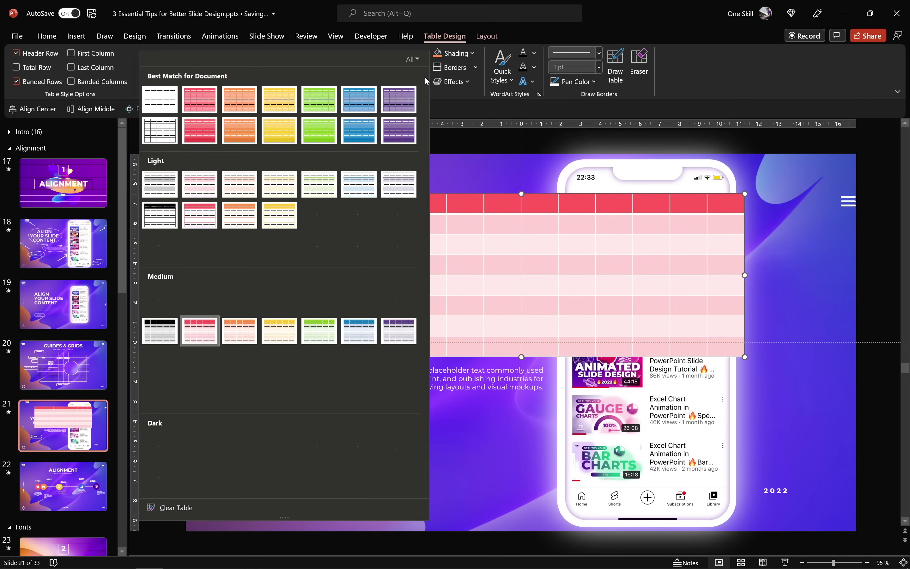
{"action": "left_click", "coordinate": [164, 134]}
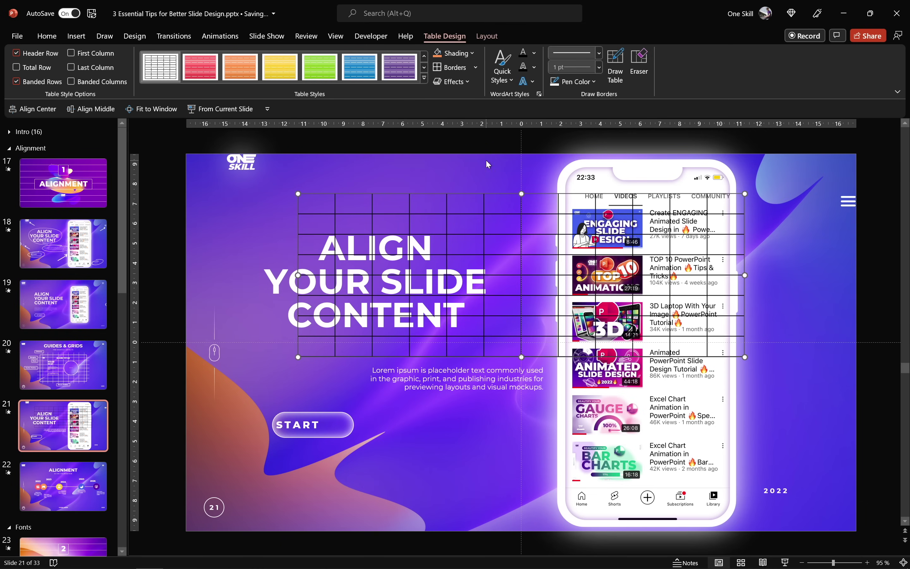
{"action": "left_click", "coordinate": [594, 84]}
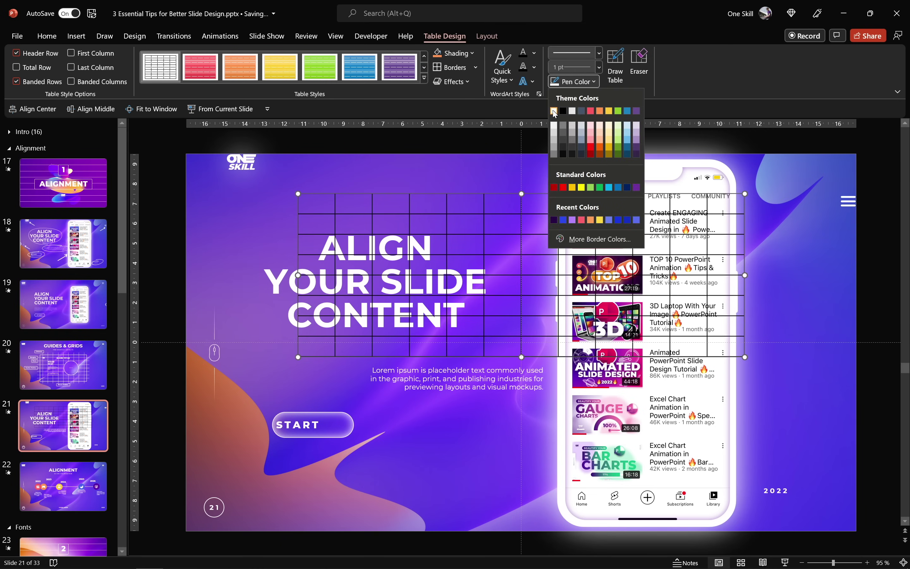
{"action": "left_click", "coordinate": [554, 111]}
{"action": "left_click", "coordinate": [475, 68]}
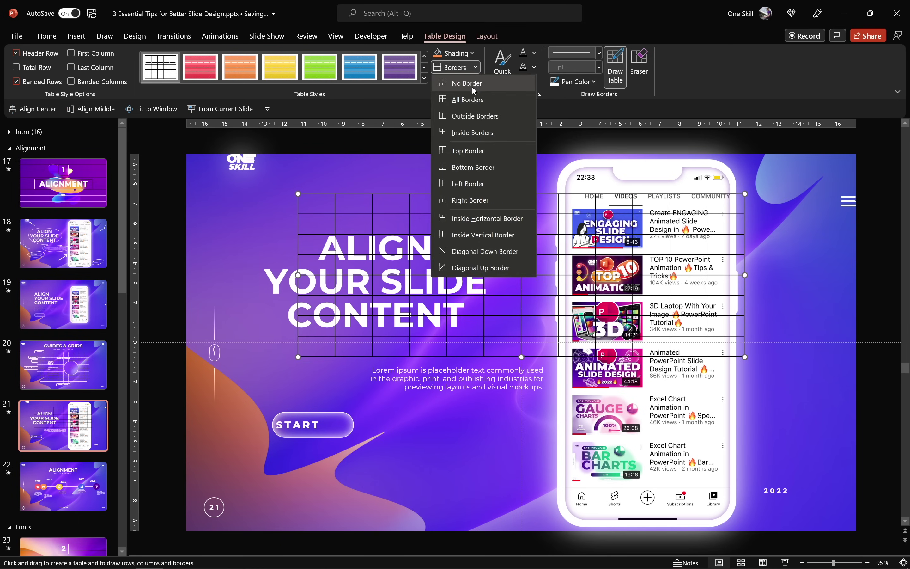
{"action": "left_click", "coordinate": [470, 98]}
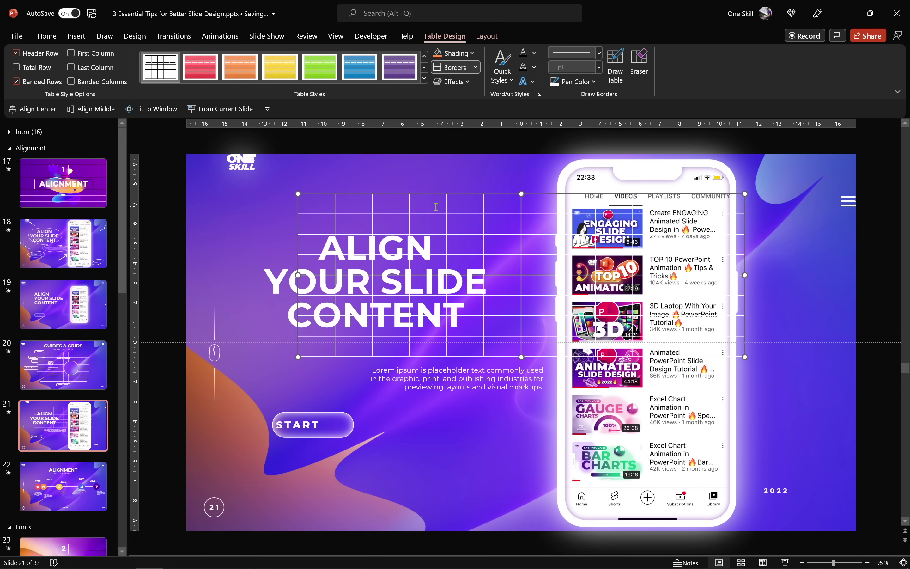
{"action": "left_click", "coordinate": [419, 179]}
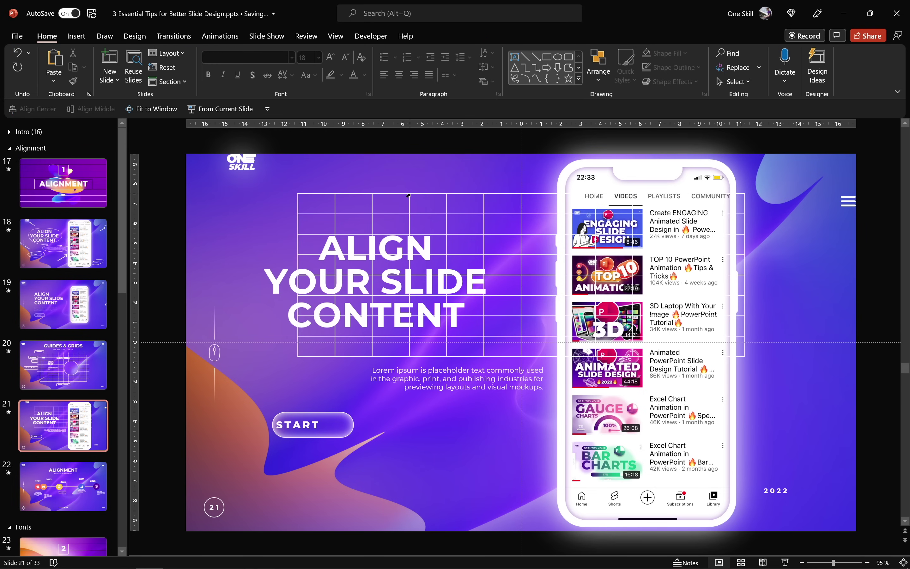
Step: Align the table to the slide's left and top edges and stretch it over the whole slide, 33.87 by 19.05 cm
{"action": "left_click", "coordinate": [407, 195]}
{"action": "mouse_move", "coordinate": [414, 196]}
{"action": "left_mouse_down"}
{"action": "mouse_move", "coordinate": [346, 179]}
{"action": "mouse_move", "coordinate": [303, 155]}
{"action": "left_mouse_up"}
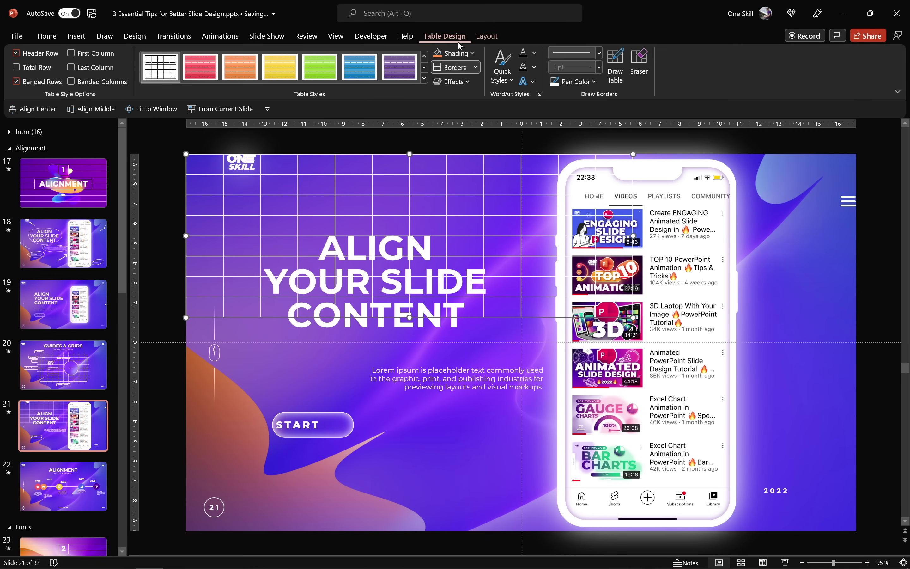
{"action": "left_click", "coordinate": [486, 36]}
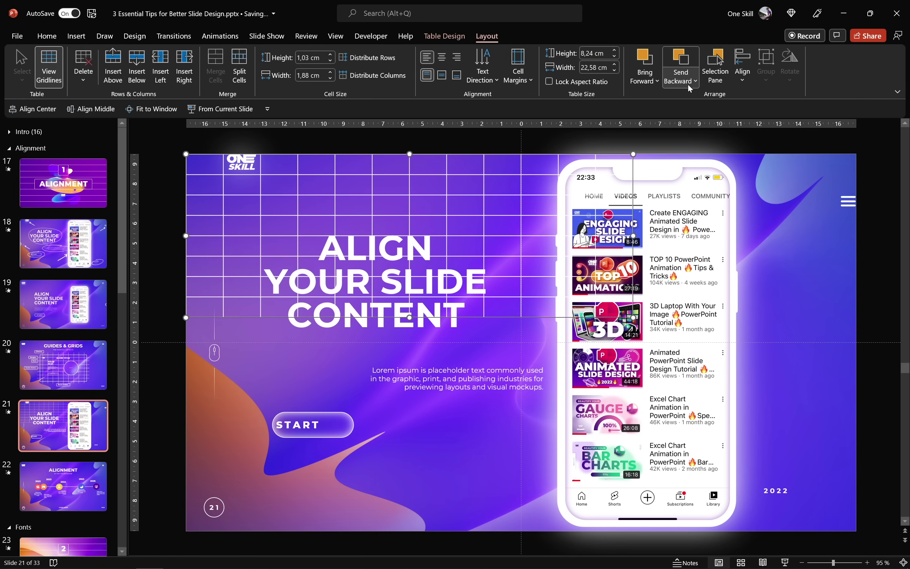
{"action": "left_click", "coordinate": [737, 70]}
{"action": "left_click", "coordinate": [764, 98]}
{"action": "left_click", "coordinate": [743, 72]}
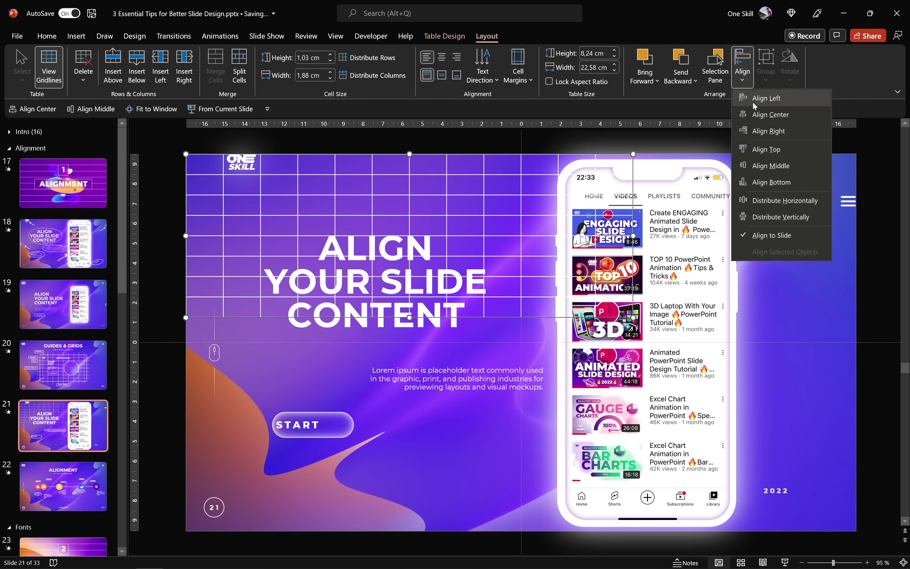
{"action": "left_click", "coordinate": [761, 151]}
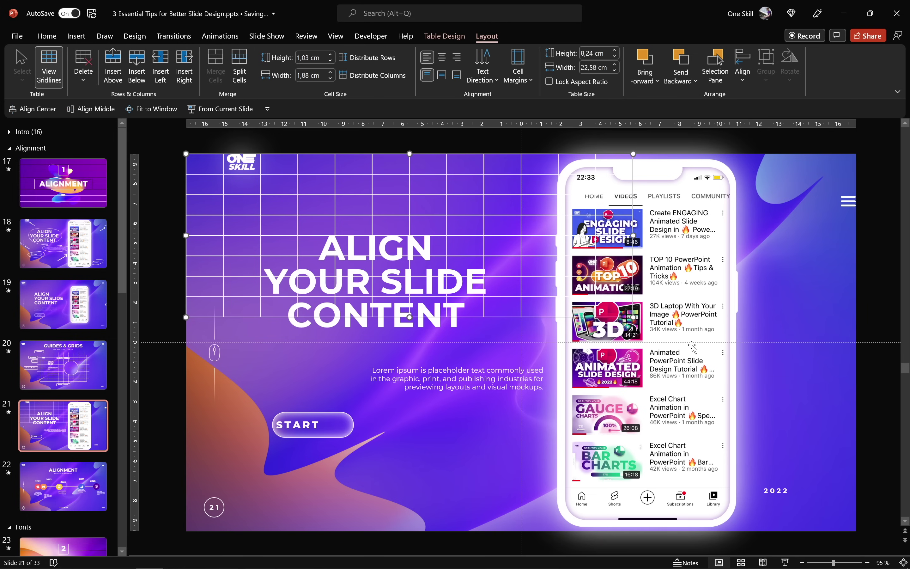
{"action": "mouse_move", "coordinate": [185, 154]}
{"action": "left_mouse_down"}
{"action": "mouse_move", "coordinate": [740, 402]}
{"action": "mouse_move", "coordinate": [834, 489]}
{"action": "mouse_move", "coordinate": [857, 531]}
{"action": "left_mouse_up"}
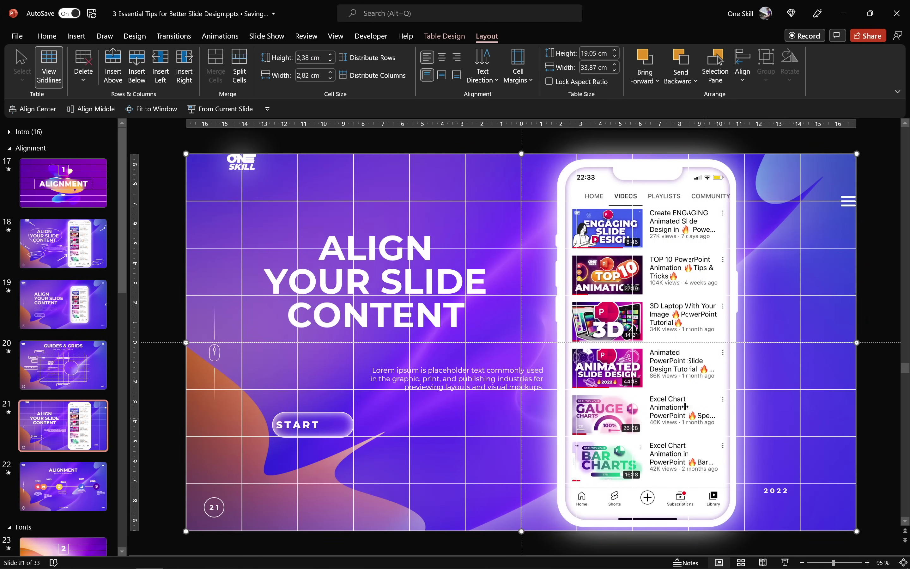
{"action": "left_click", "coordinate": [540, 148]}
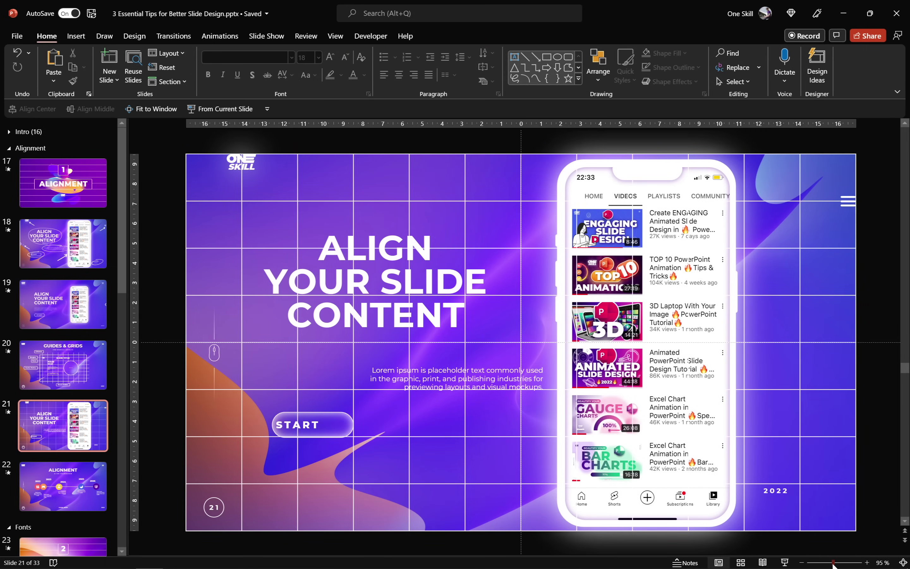
Step: Send the grid table to the back, behind the slide's content
{"action": "left_click_drag", "start_coordinate": [832, 564], "coordinate": [831, 563]}
{"action": "left_click", "coordinate": [838, 504]}
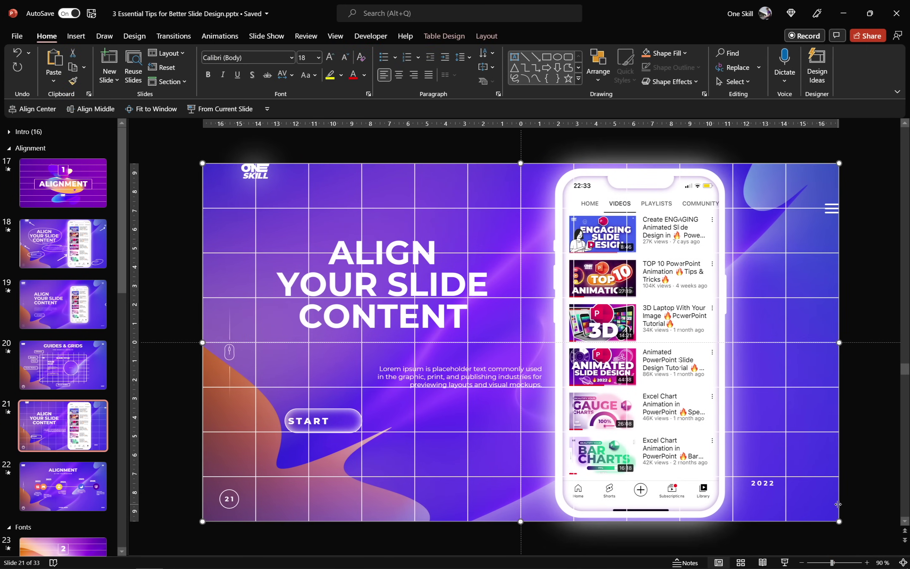
{"action": "left_click", "coordinate": [440, 36]}
{"action": "left_click", "coordinate": [485, 36]}
{"action": "left_click", "coordinate": [679, 79]}
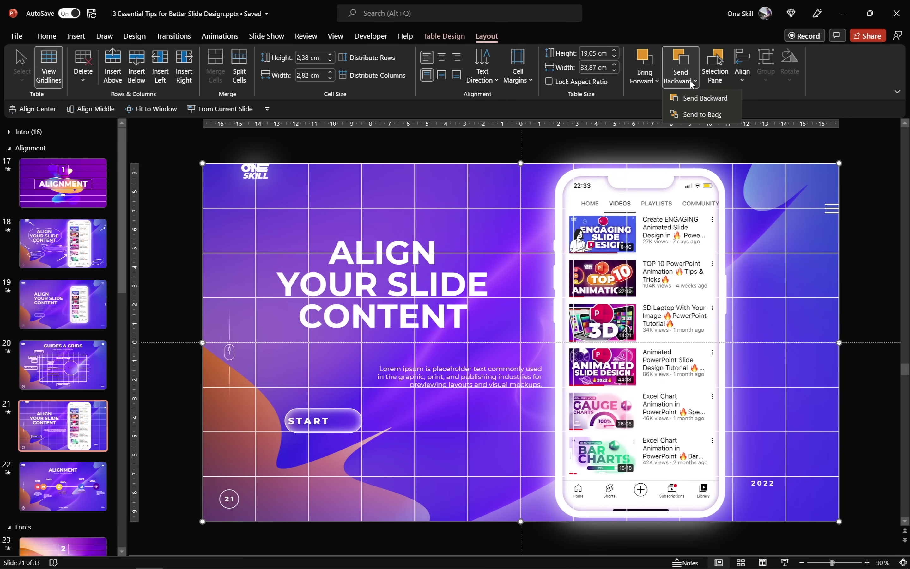
{"action": "left_click", "coordinate": [702, 115]}
{"action": "left_click", "coordinate": [173, 213]}
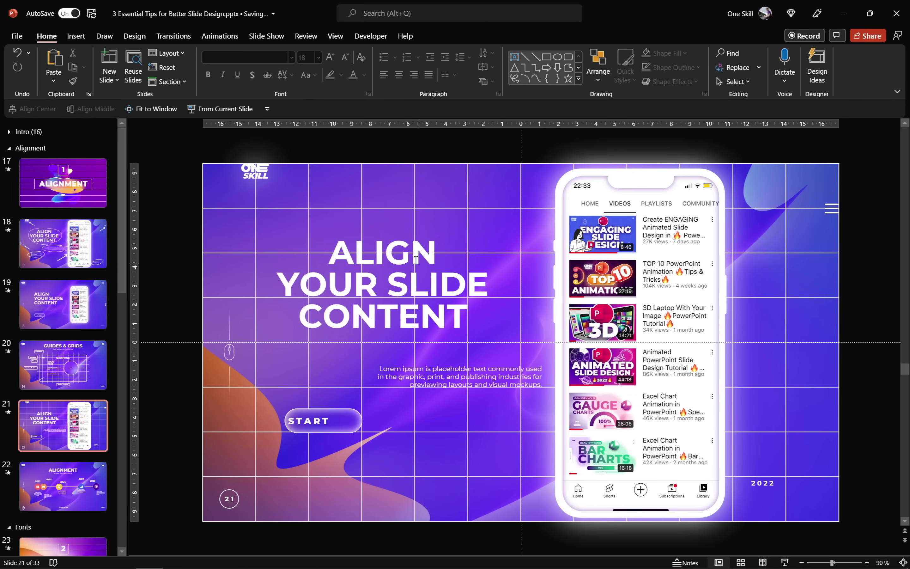
Step: Centre the logo in the grid's top-left cell and align the mouse icon to the slide's vertical middle
{"action": "left_click", "coordinate": [400, 248]}
{"action": "left_click_drag", "start_coordinate": [258, 170], "coordinate": [231, 187]}
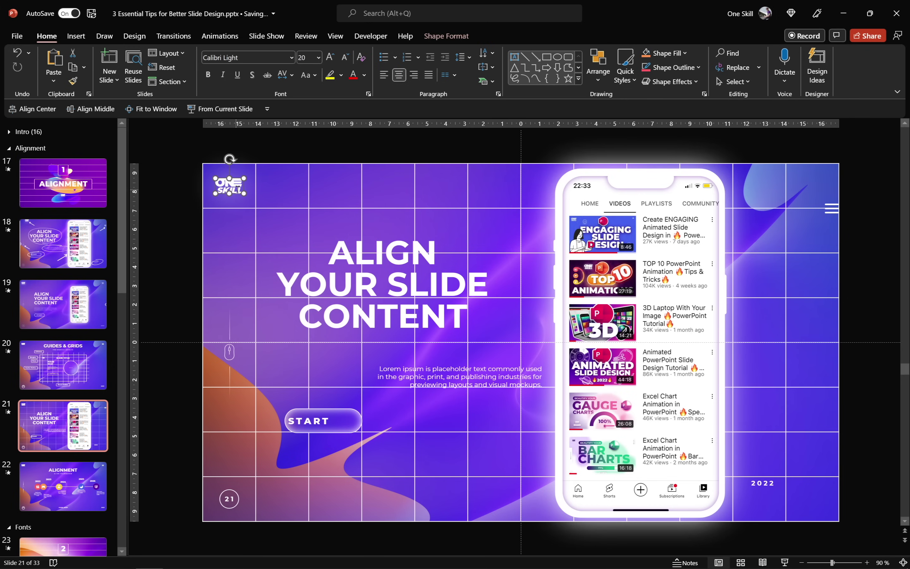
{"action": "left_click", "coordinate": [230, 357]}
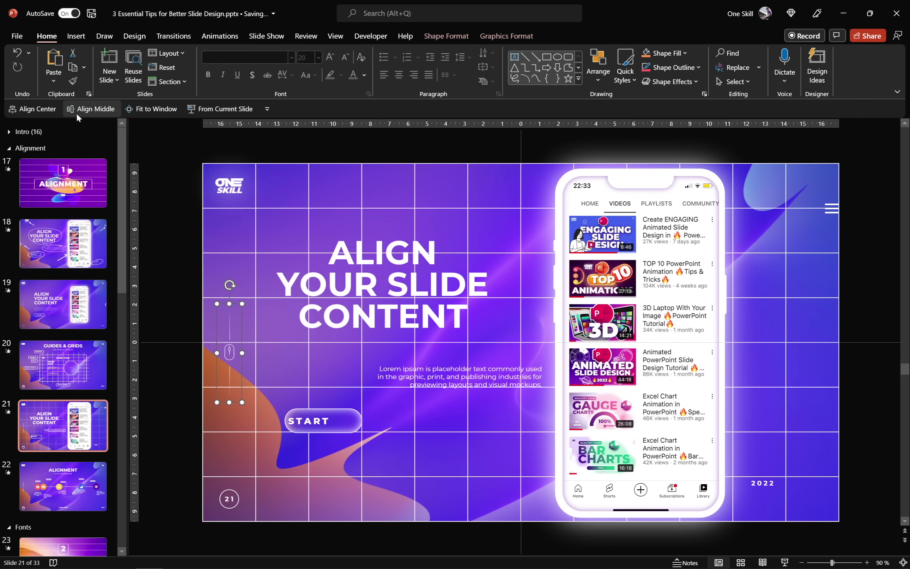
{"action": "left_click", "coordinate": [84, 110]}
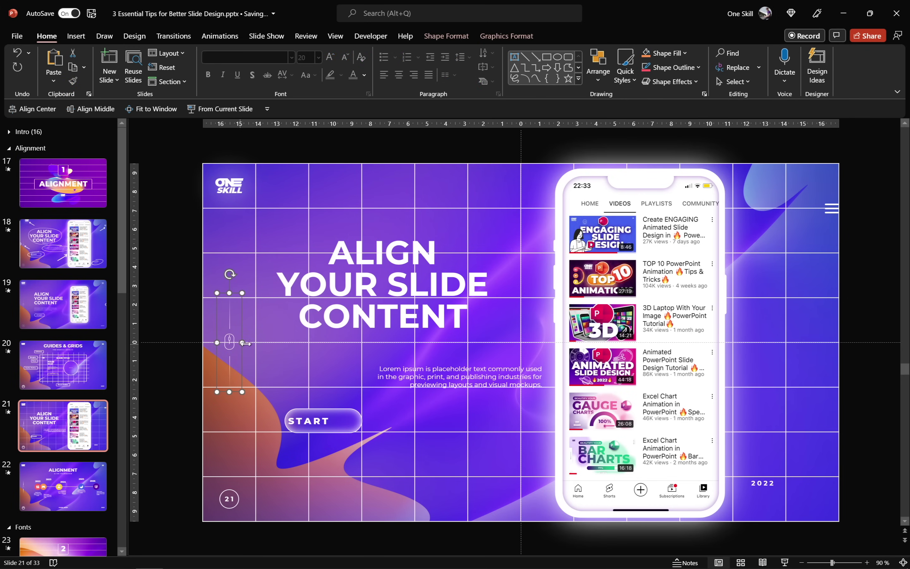
Step: Left-align the heading and paragraph text, and centre the START label within its button
{"action": "left_click", "coordinate": [374, 281]}
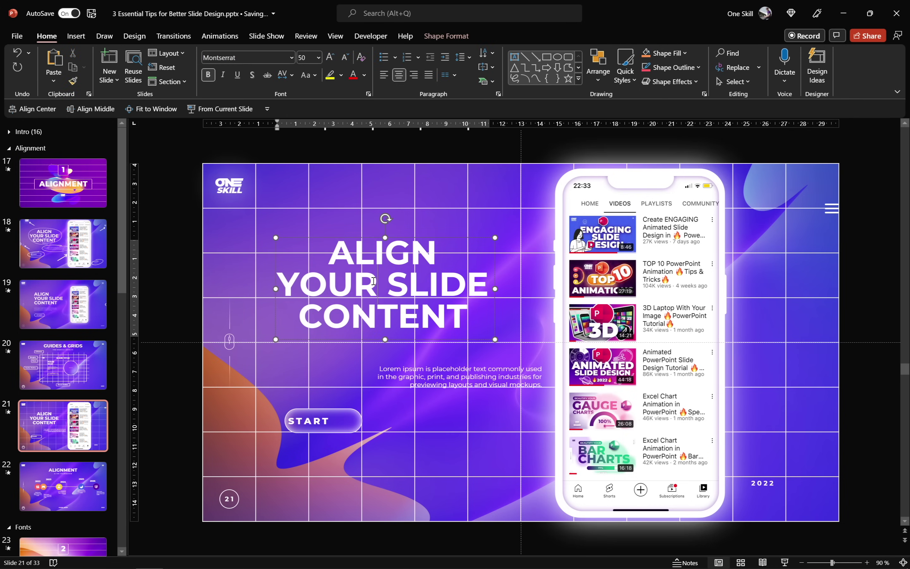
{"action": "left_click", "coordinate": [407, 374], "text": "shift"}
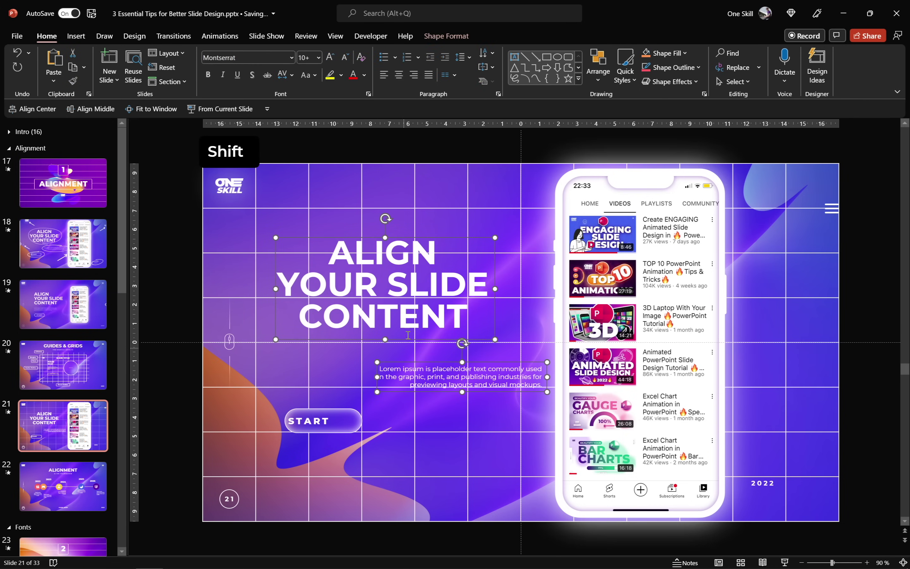
{"action": "left_click", "coordinate": [384, 75]}
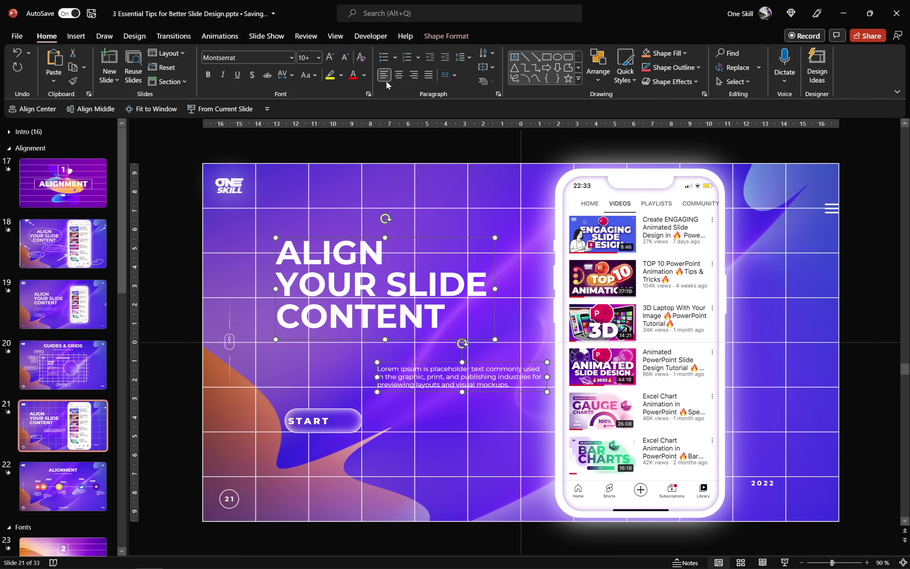
{"action": "left_click", "coordinate": [192, 263]}
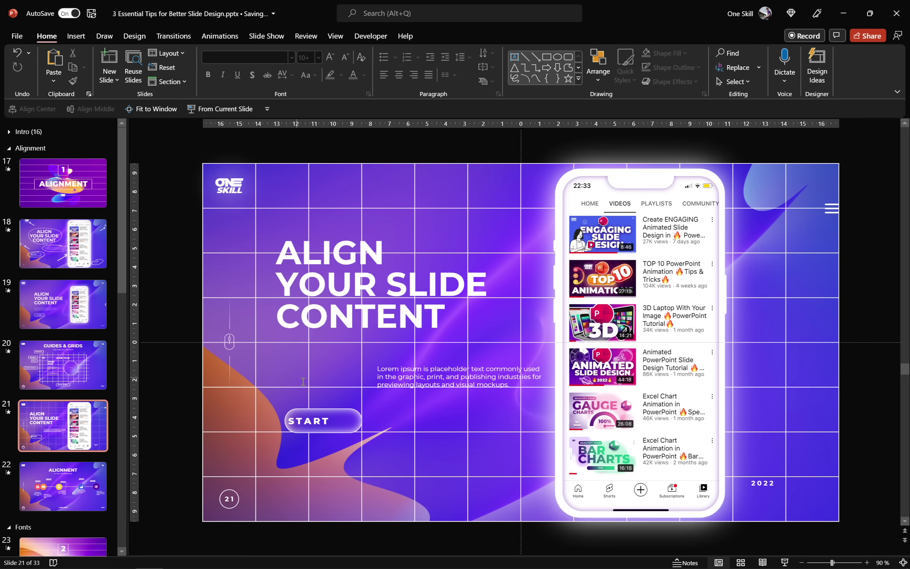
{"action": "left_click", "coordinate": [339, 411]}
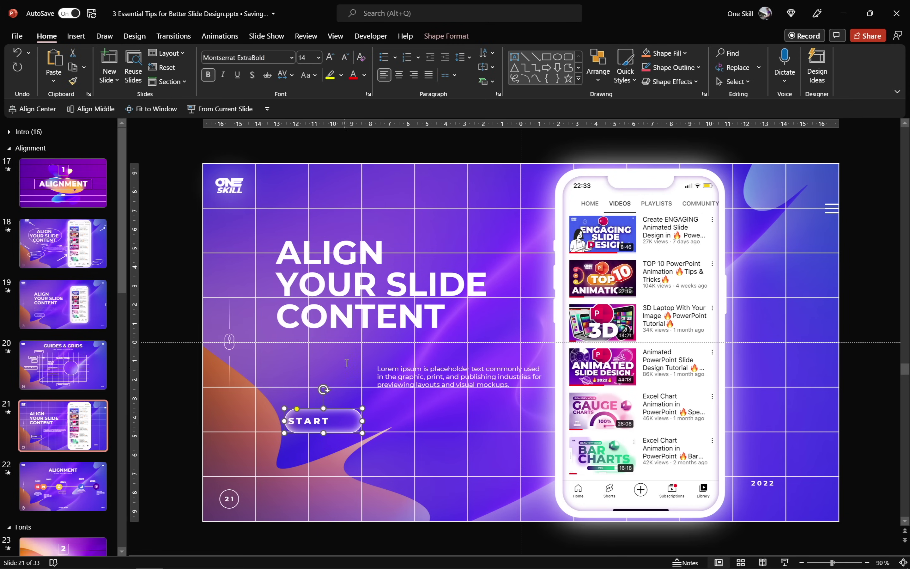
{"action": "left_click", "coordinate": [398, 75]}
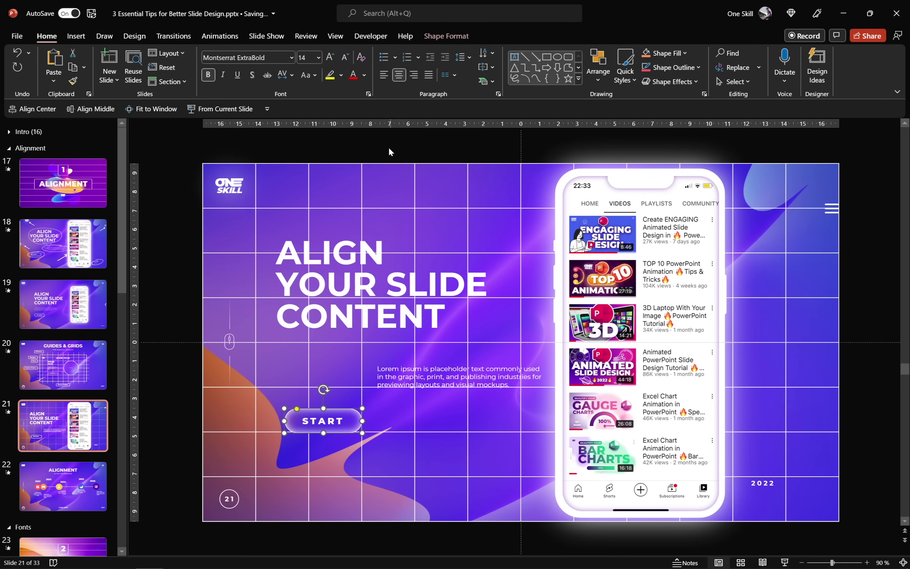
Step: Move the heading so its upper-left corner sits two columns in and two rows down on the grid
{"action": "left_click", "coordinate": [339, 265]}
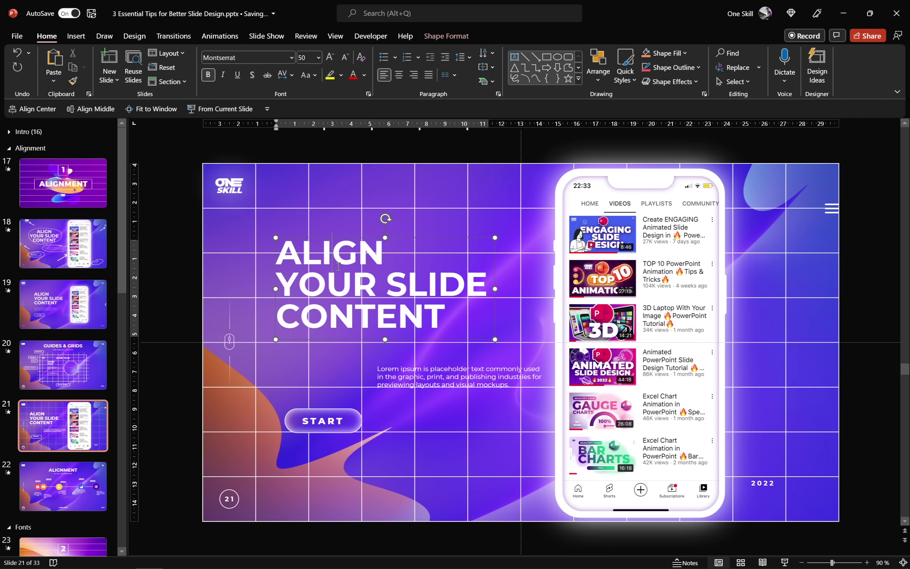
{"action": "left_click", "coordinate": [356, 238]}
{"action": "left_click_drag", "start_coordinate": [346, 238], "coordinate": [379, 249]}
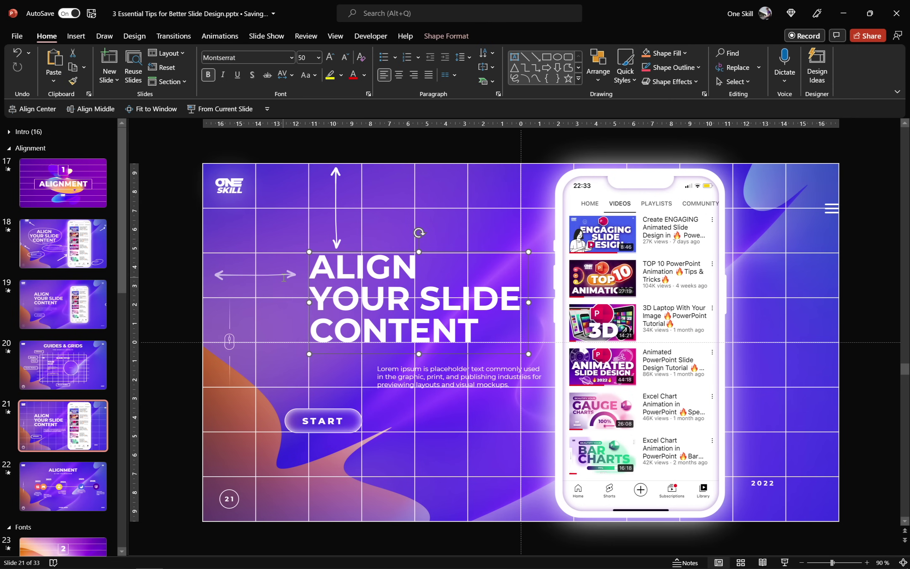
Step: Line up the paragraph and the START button with the heading's left edge, placing the button just below the paragraph
{"action": "left_click", "coordinate": [353, 414]}
{"action": "left_click_drag", "start_coordinate": [353, 413], "coordinate": [396, 436]}
{"action": "left_click", "coordinate": [392, 370]}
{"action": "left_click_drag", "start_coordinate": [422, 365], "coordinate": [352, 363]}
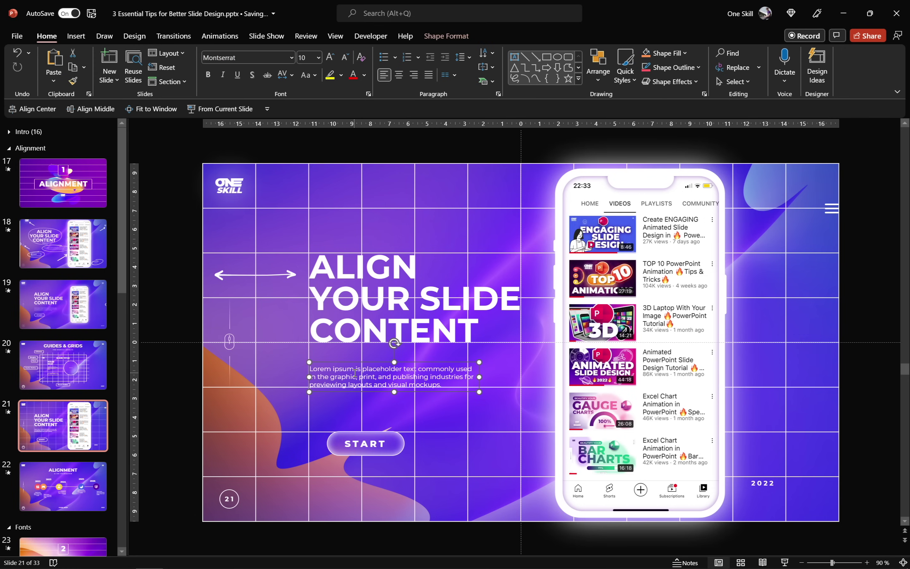
{"action": "left_click", "coordinate": [299, 346]}
{"action": "left_click", "coordinate": [376, 440]}
{"action": "left_click_drag", "start_coordinate": [379, 441], "coordinate": [362, 411]}
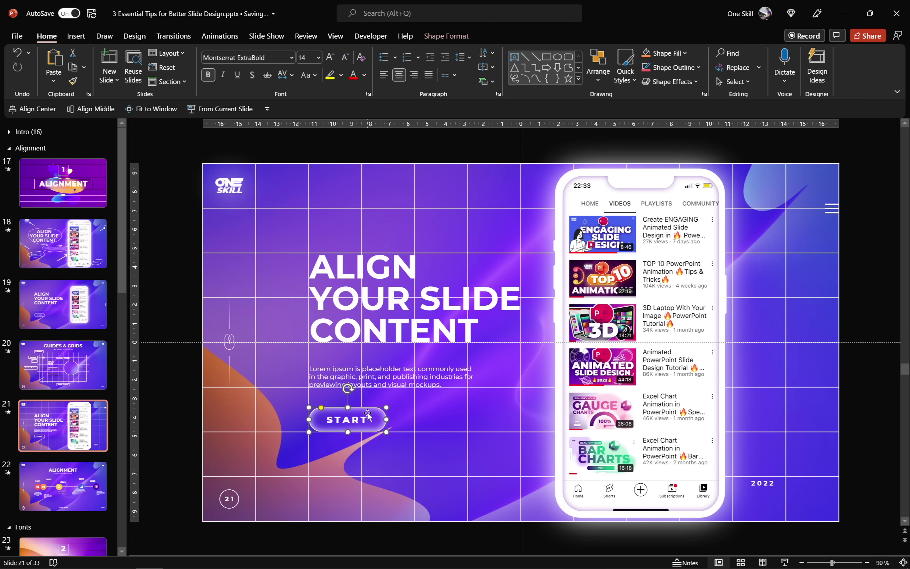
Step: Nudge the START button slightly right, and shrink the phone mockup so its body spans the six middle rows of the grid
{"action": "key", "text": "Right"}
{"action": "left_click", "coordinate": [184, 339]}
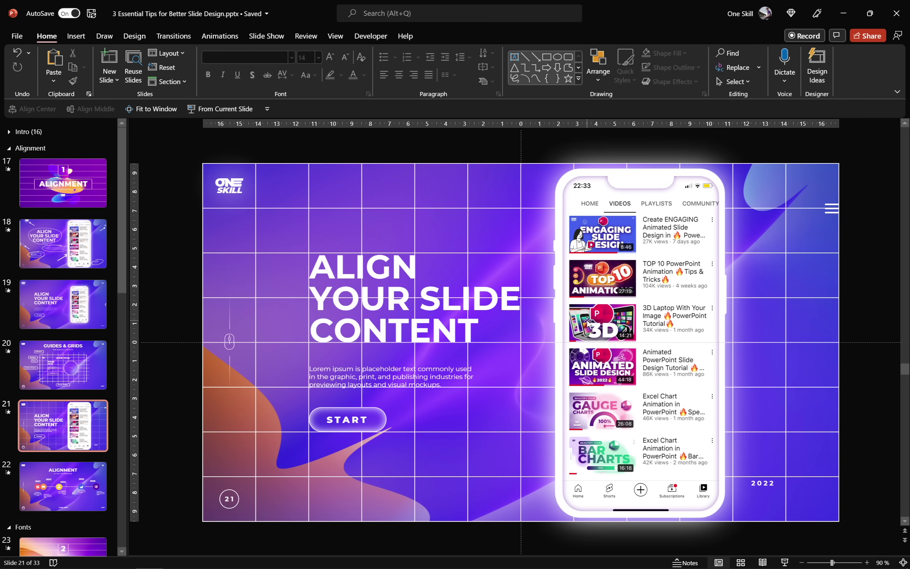
{"action": "left_click", "coordinate": [677, 282]}
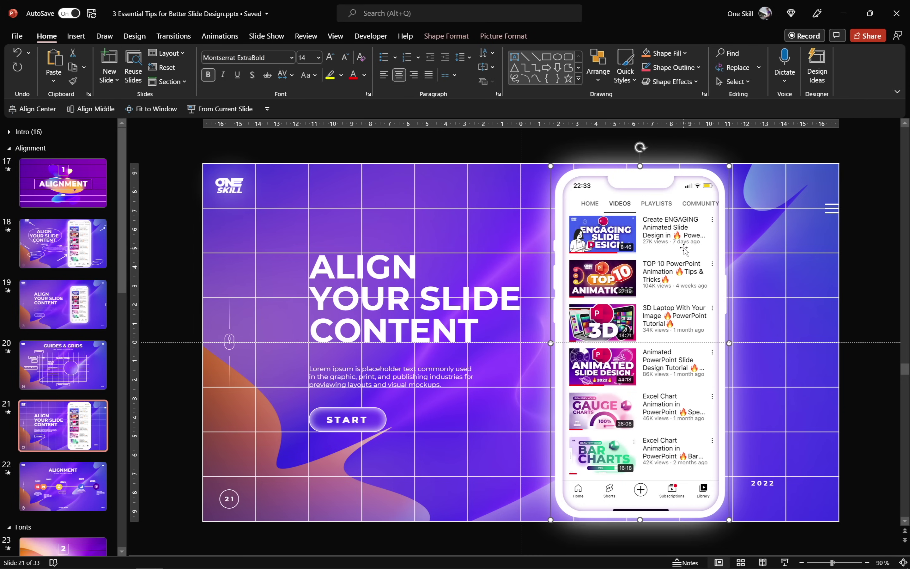
{"action": "left_click_drag", "start_coordinate": [729, 166], "coordinate": [703, 209]}
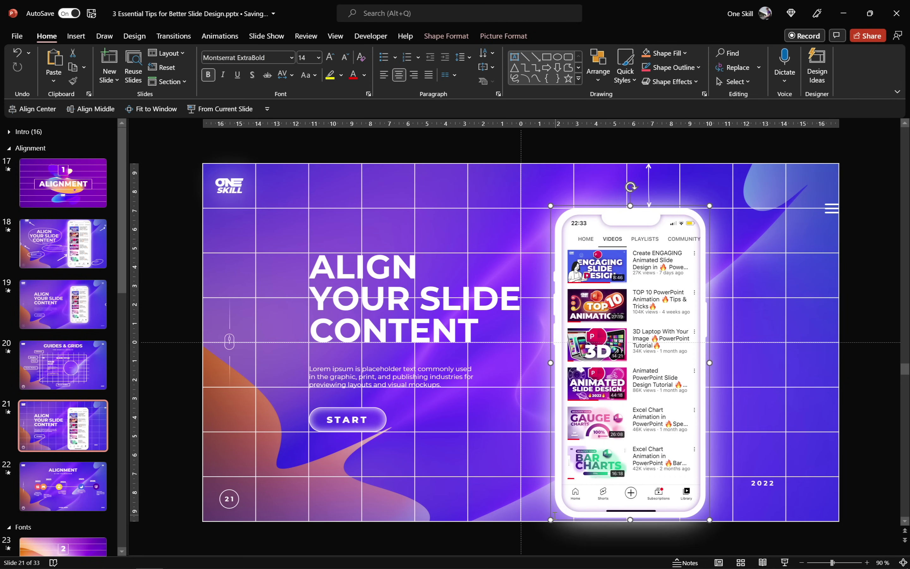
{"action": "left_click_drag", "start_coordinate": [550, 519], "coordinate": [600, 480]}
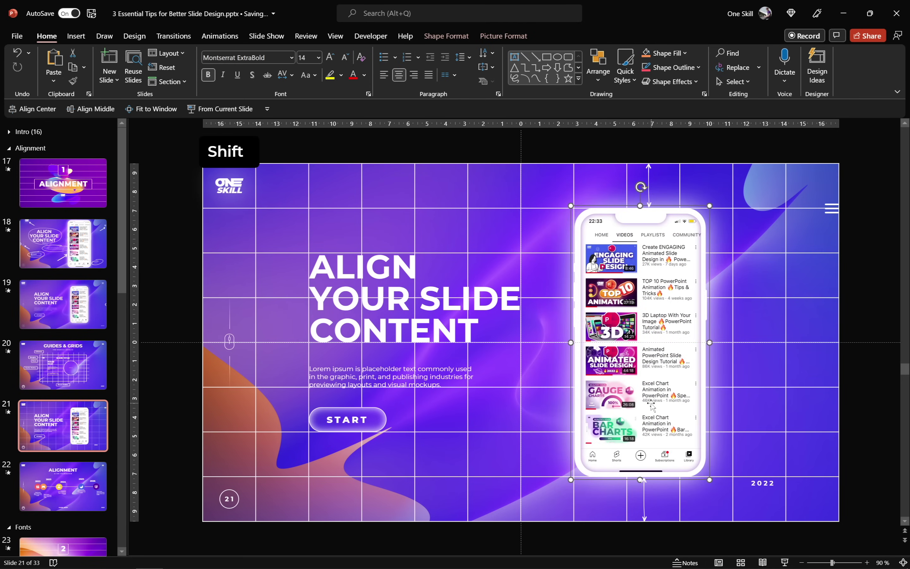
{"action": "left_click_drag", "start_coordinate": [649, 338], "coordinate": [639, 314]}
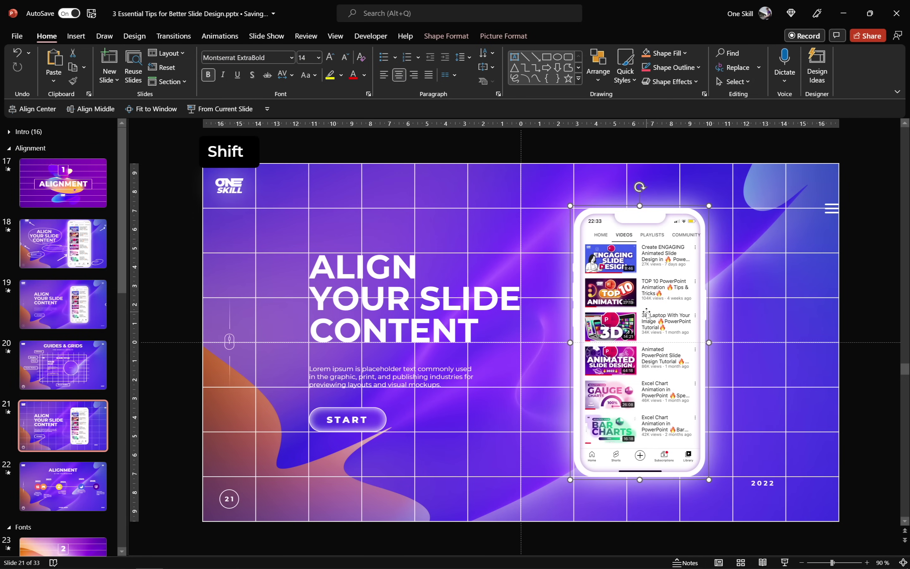
Step: Centre the menu icon in the grid's top-right cell and the 2022 text in the bottom-right cell
{"action": "left_click", "coordinate": [833, 209]}
{"action": "left_click_drag", "start_coordinate": [837, 219], "coordinate": [815, 213]}
{"action": "left_click_drag", "start_coordinate": [765, 483], "coordinate": [823, 506]}
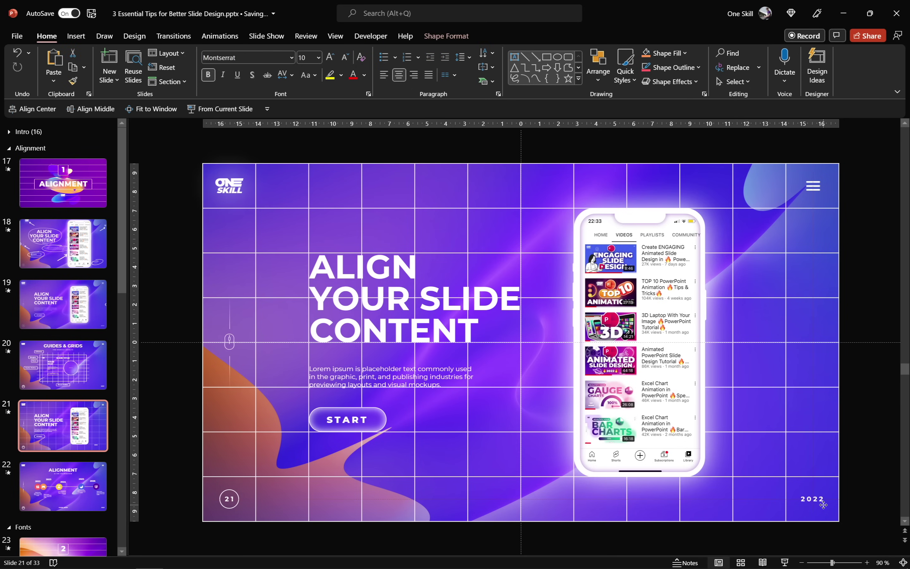
{"action": "left_click", "coordinate": [850, 487]}
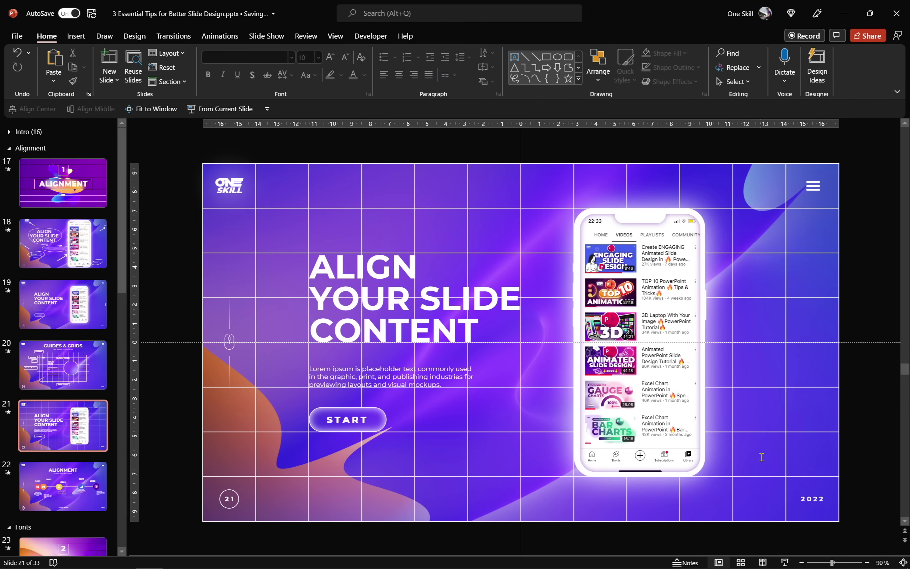
Step: Hide the grid table, Table 8, on slide 21 using the Selection Pane and close the pane
{"action": "left_click", "coordinate": [598, 81]}
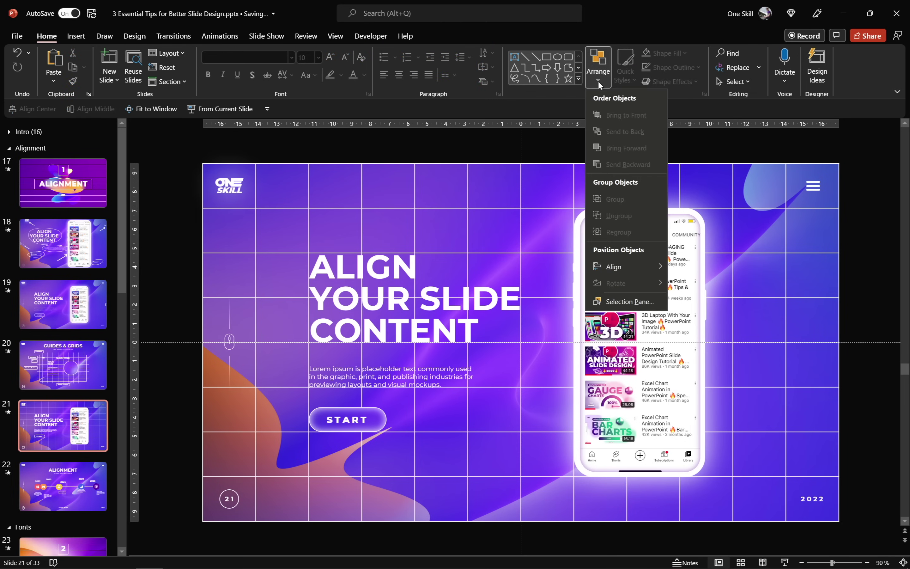
{"action": "left_click", "coordinate": [632, 302]}
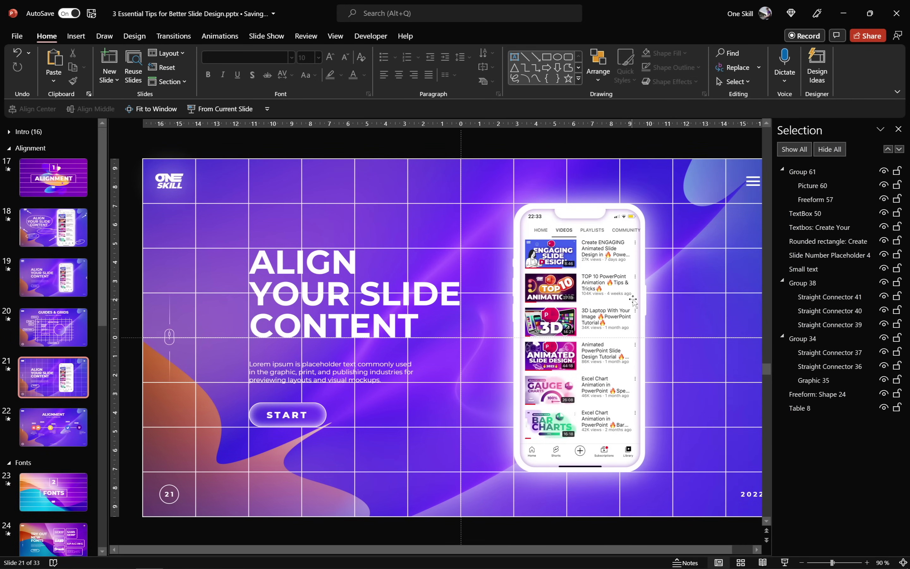
{"action": "left_click", "coordinate": [884, 407]}
{"action": "left_click", "coordinate": [884, 407]}
{"action": "left_click", "coordinate": [883, 407]}
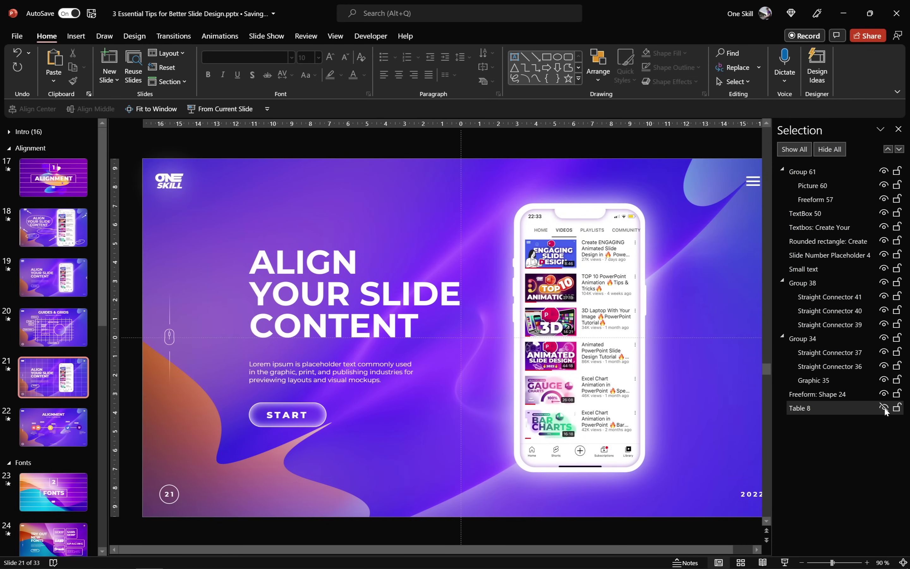
{"action": "left_click", "coordinate": [899, 129]}
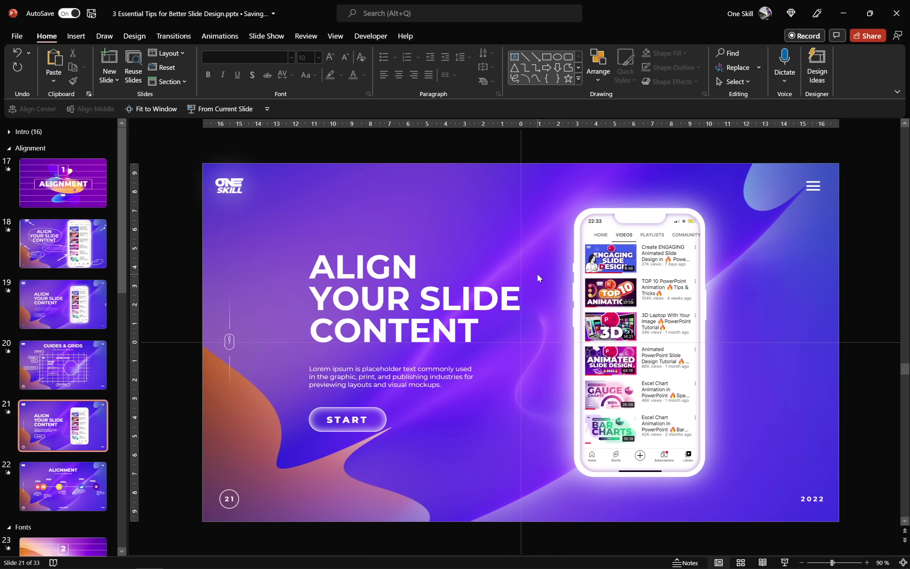
Step: View slide 22, return to slide 21 and make its hidden grid table, Table 8, visible again
{"action": "left_click", "coordinate": [95, 485]}
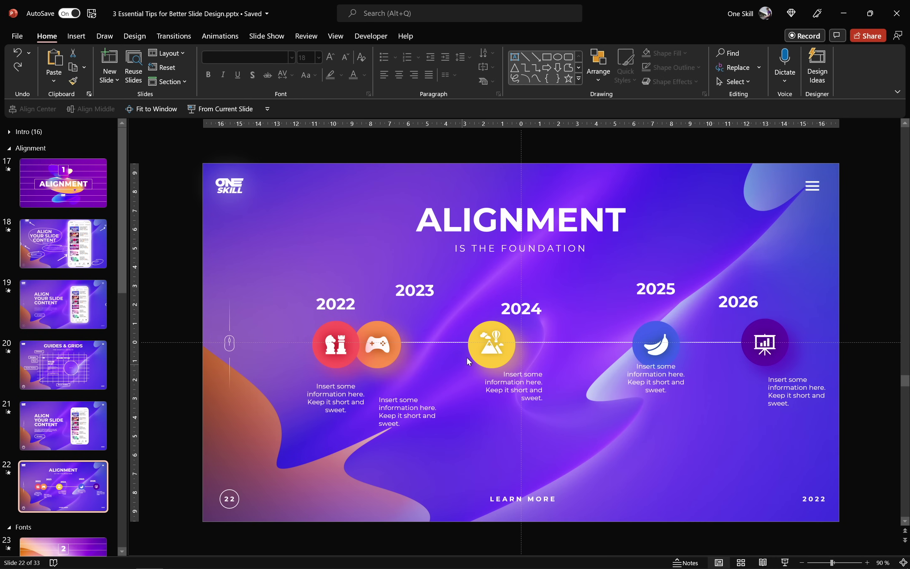
{"action": "left_click", "coordinate": [77, 434]}
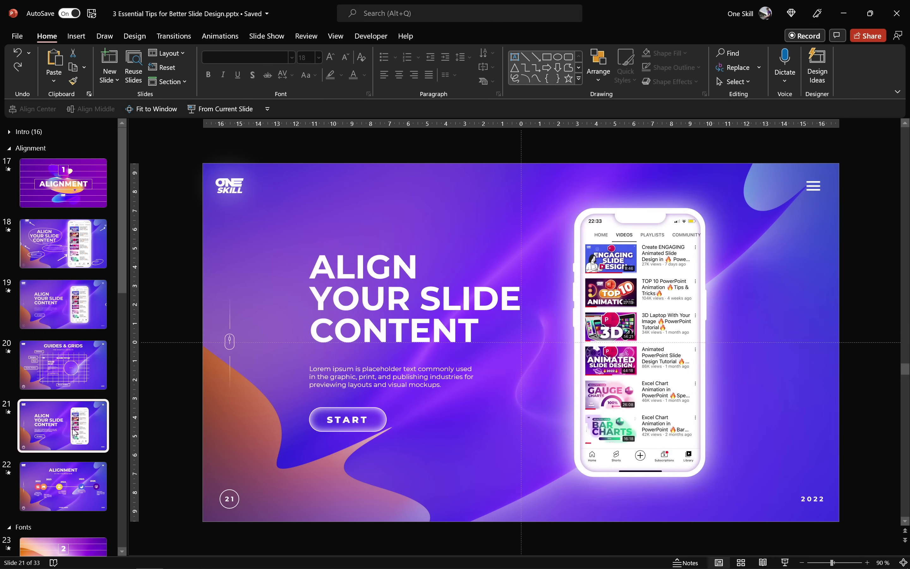
{"action": "left_click", "coordinate": [598, 67]}
{"action": "left_click", "coordinate": [634, 299]}
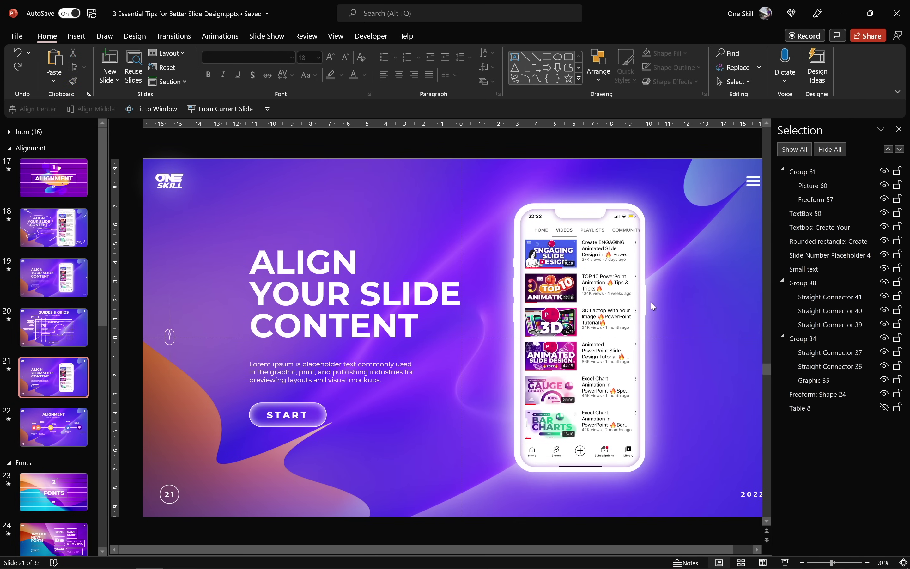
{"action": "left_click", "coordinate": [883, 409]}
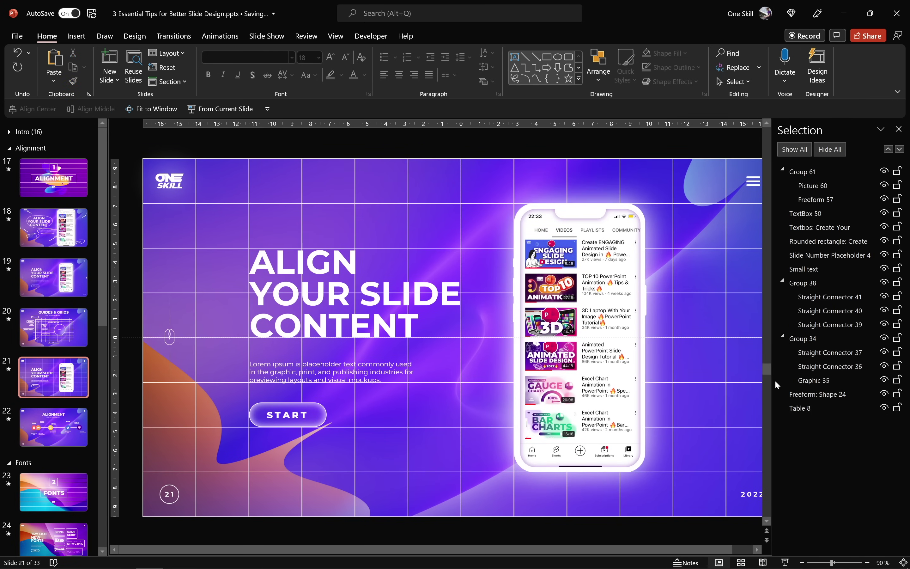
Step: Copy the grid table from slide 21 and paste it onto slide 22
{"action": "left_click", "coordinate": [725, 354]}
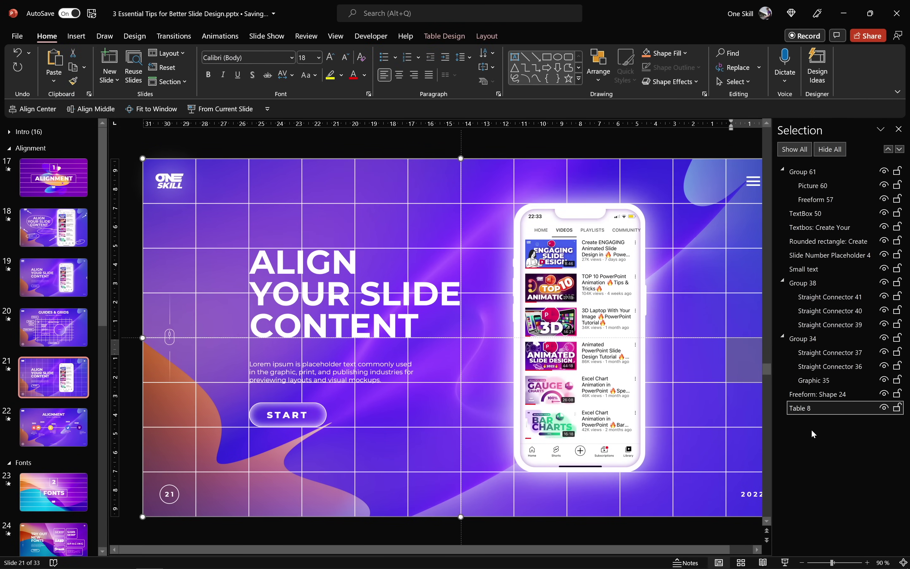
{"action": "left_click", "coordinate": [797, 408]}
{"action": "key", "text": "ctrl+c"}
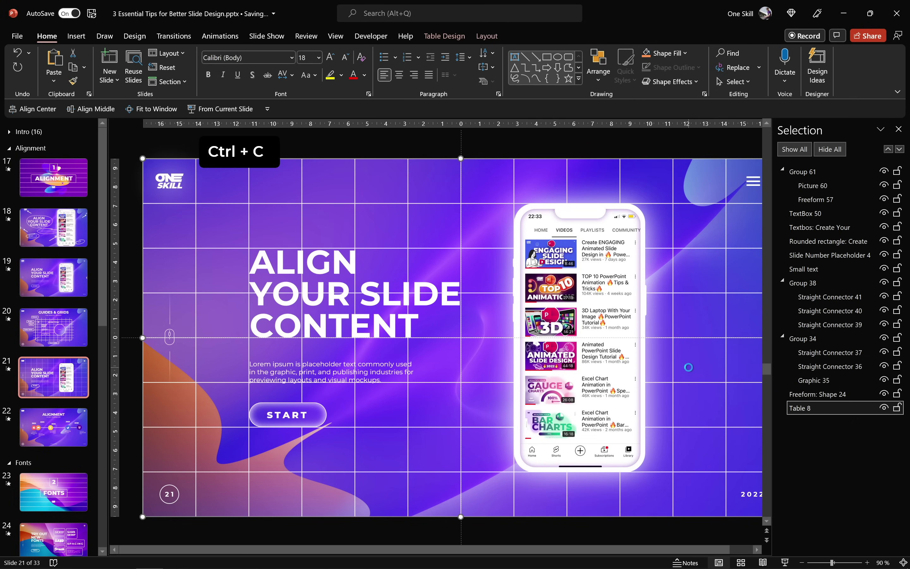
{"action": "left_click", "coordinate": [77, 431]}
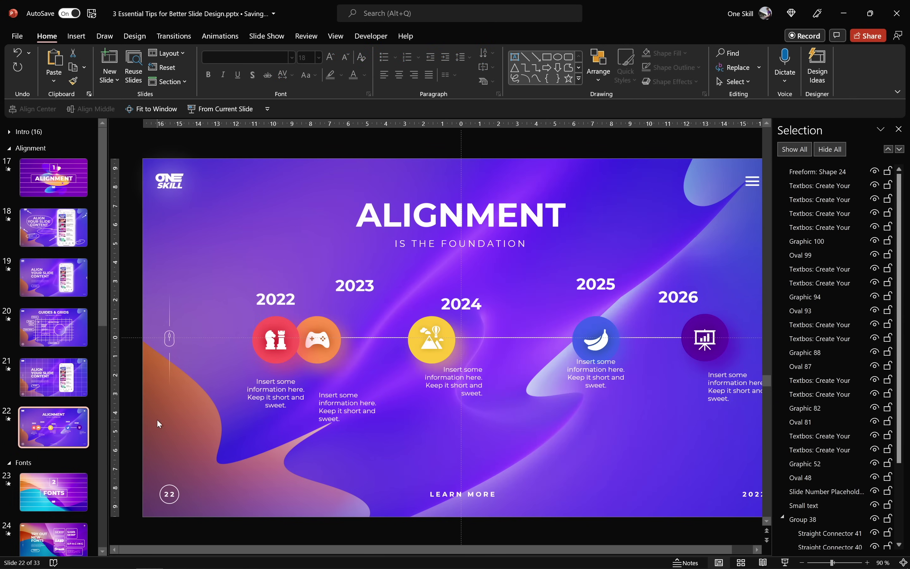
{"action": "key", "text": "ctrl+v"}
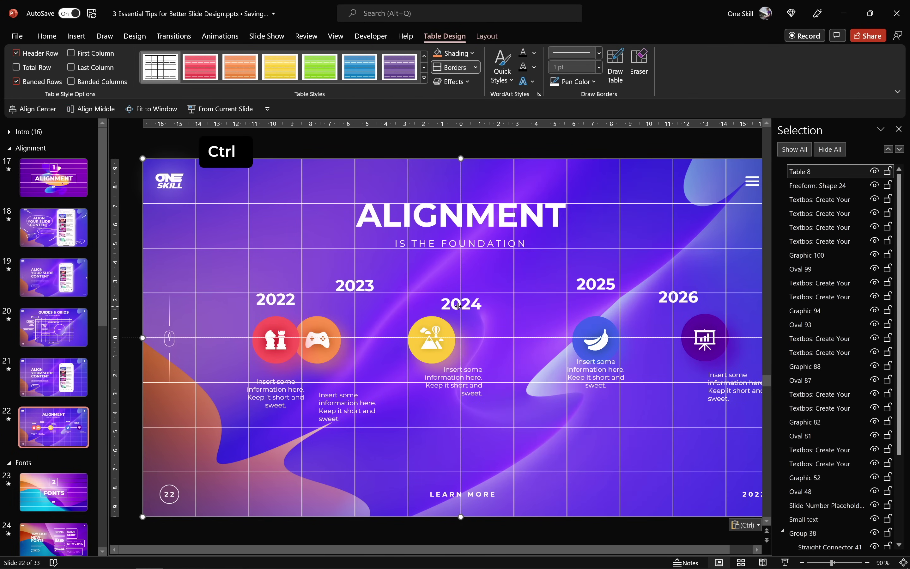
Step: Send the pasted grid table behind all other content on slide 22 and close the Selection Pane
{"action": "left_click", "coordinate": [489, 37]}
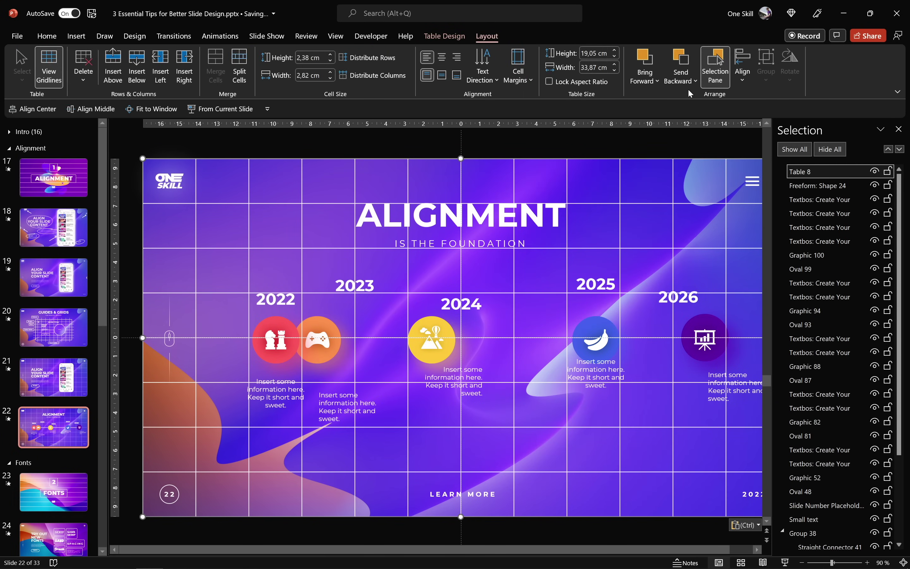
{"action": "left_click", "coordinate": [692, 81]}
{"action": "left_click", "coordinate": [700, 113]}
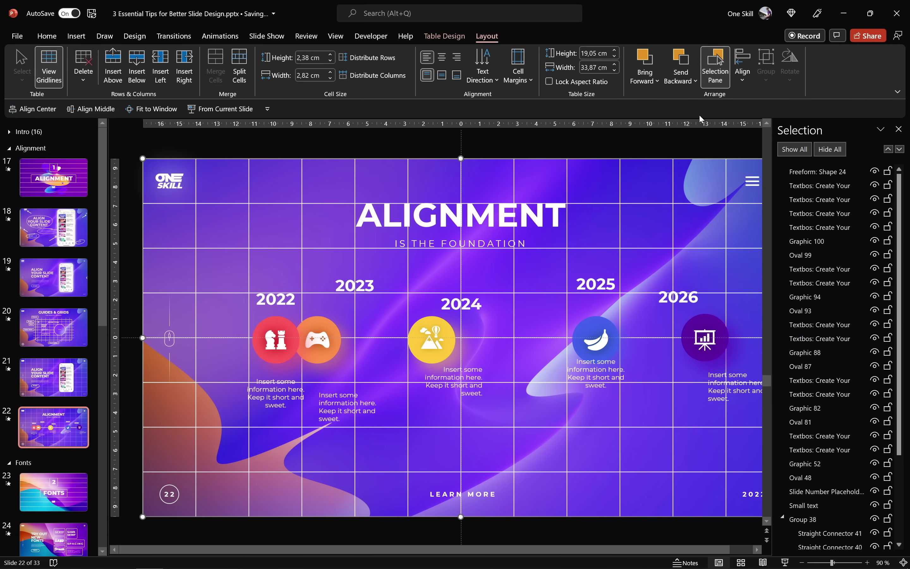
{"action": "left_click", "coordinate": [898, 129]}
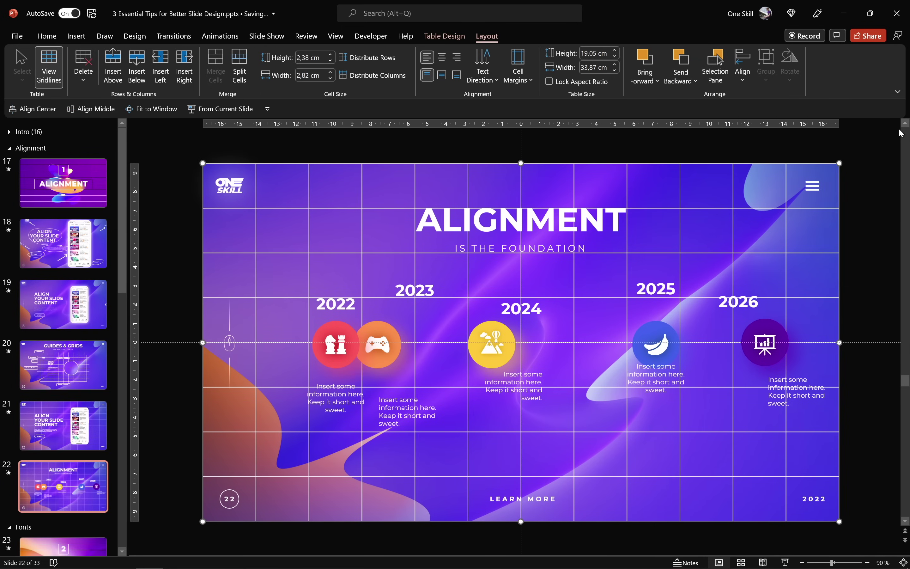
{"action": "left_click", "coordinate": [723, 150]}
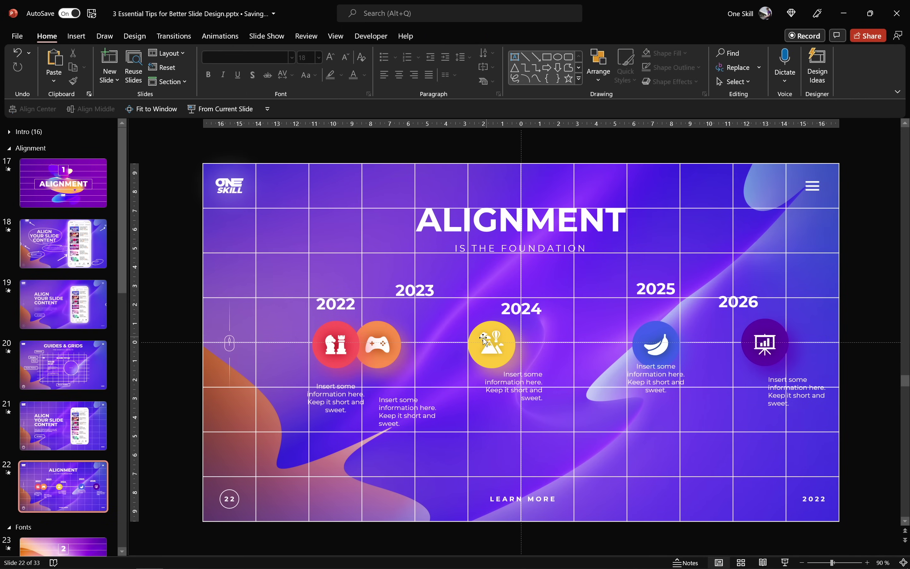
{"action": "left_click", "coordinate": [498, 353]}
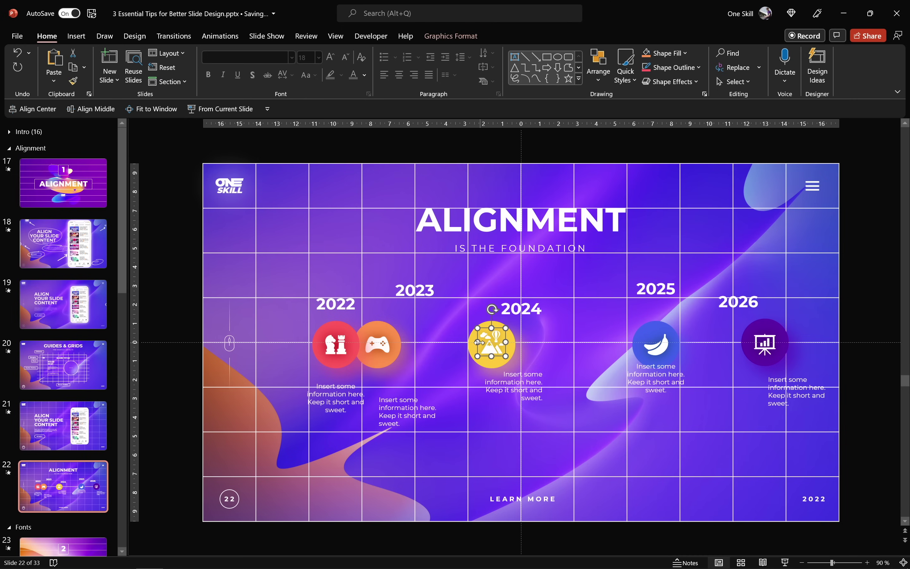
{"action": "left_click_drag", "start_coordinate": [493, 347], "coordinate": [540, 348]}
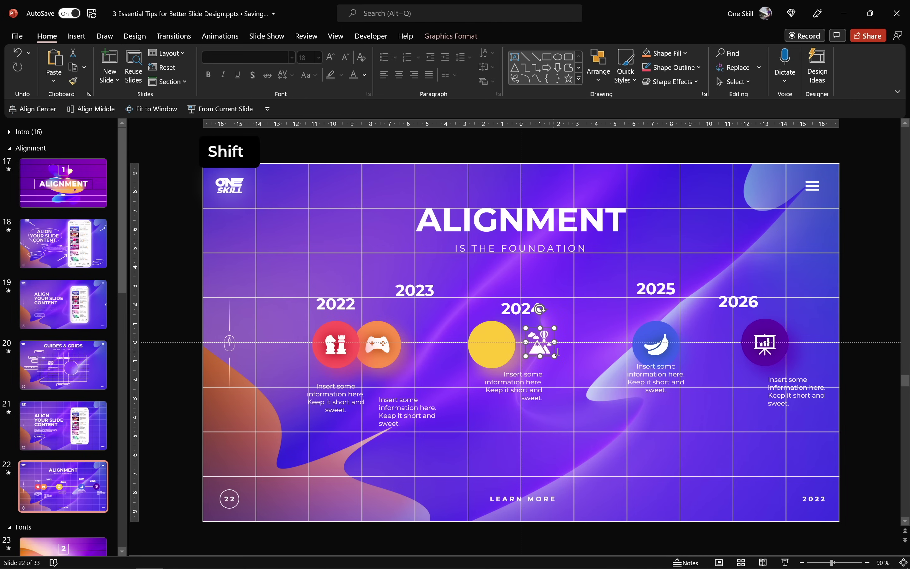
{"action": "key", "text": "ctrl+z"}
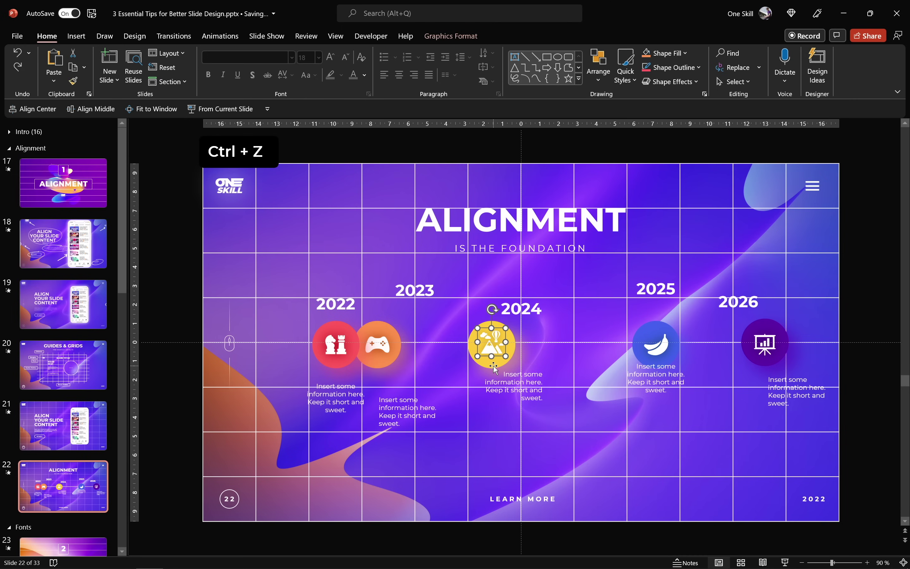
Step: Group the yellow circle with its mountain icon and centre the group on the slide both horizontally and vertically
{"action": "left_click", "coordinate": [491, 352], "text": "shift"}
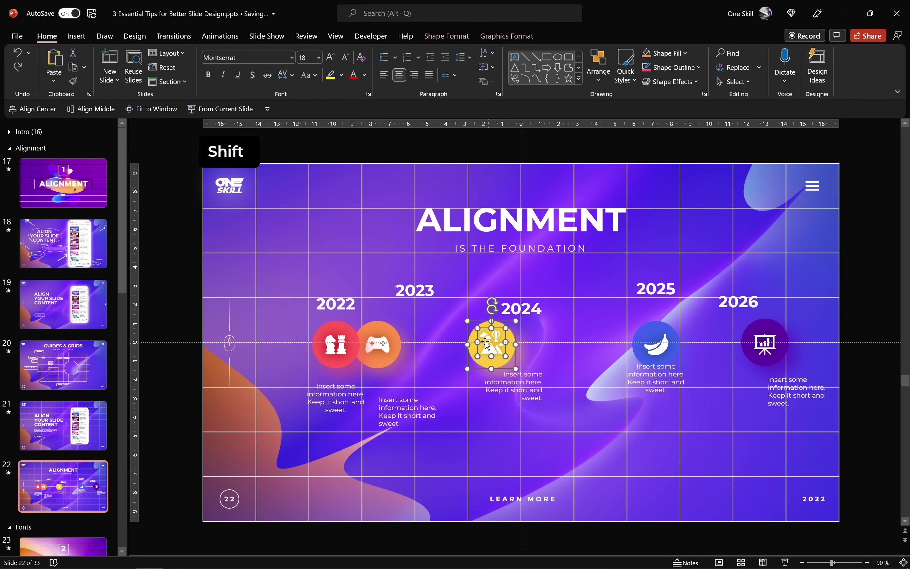
{"action": "left_click", "coordinate": [91, 109]}
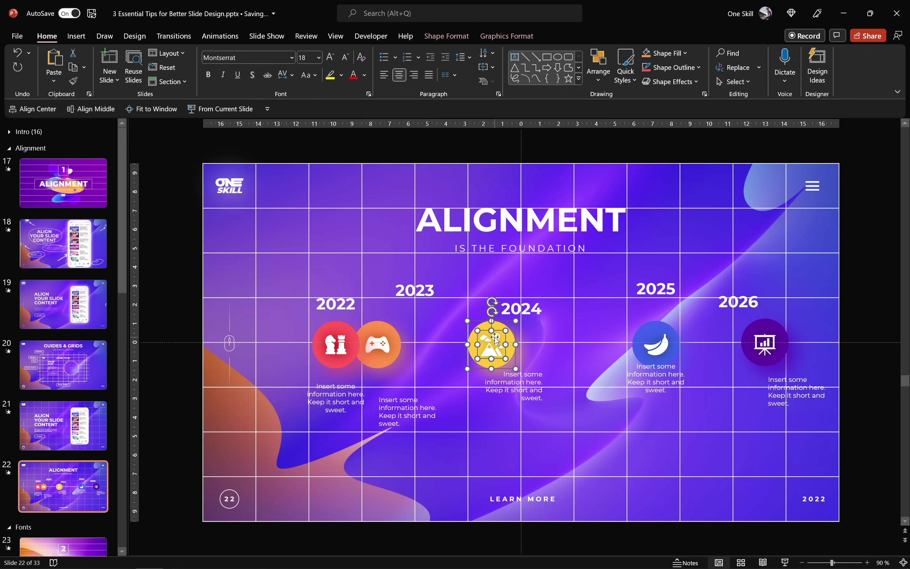
{"action": "key", "text": "ctrl+g"}
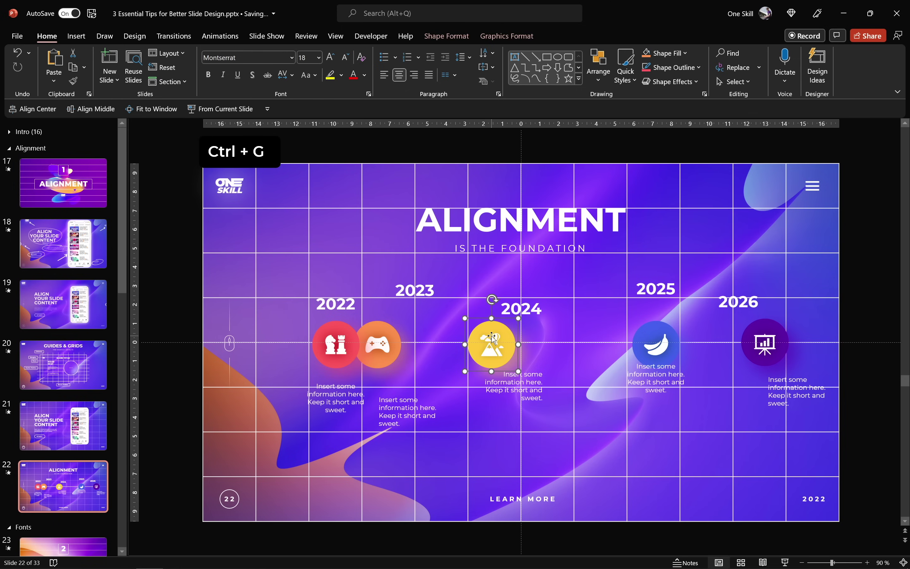
{"action": "left_click", "coordinate": [51, 110]}
{"action": "left_click", "coordinate": [93, 110]}
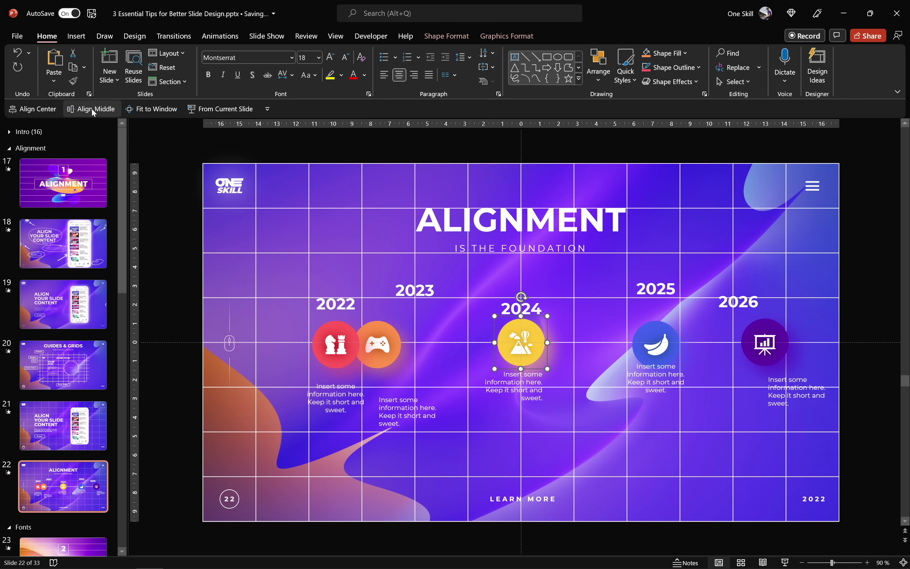
Step: Move the 2024 label slightly upward, keeping it centred above the yellow circle
{"action": "left_click", "coordinate": [540, 310]}
{"action": "scroll", "coordinate": [540, 309], "scroll_direction": "up", "scroll_amount": 4}
{"action": "left_click_drag", "start_coordinate": [552, 334], "coordinate": [550, 324], "text": "shift"}
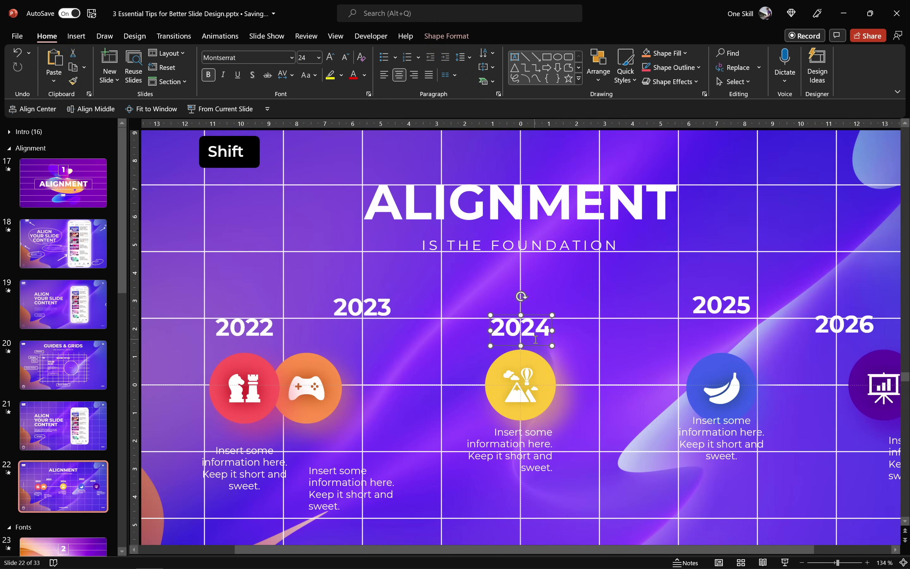
Step: Centre-align the description text below the yellow circle and centre its text box horizontally on the slide
{"action": "left_click", "coordinate": [531, 440]}
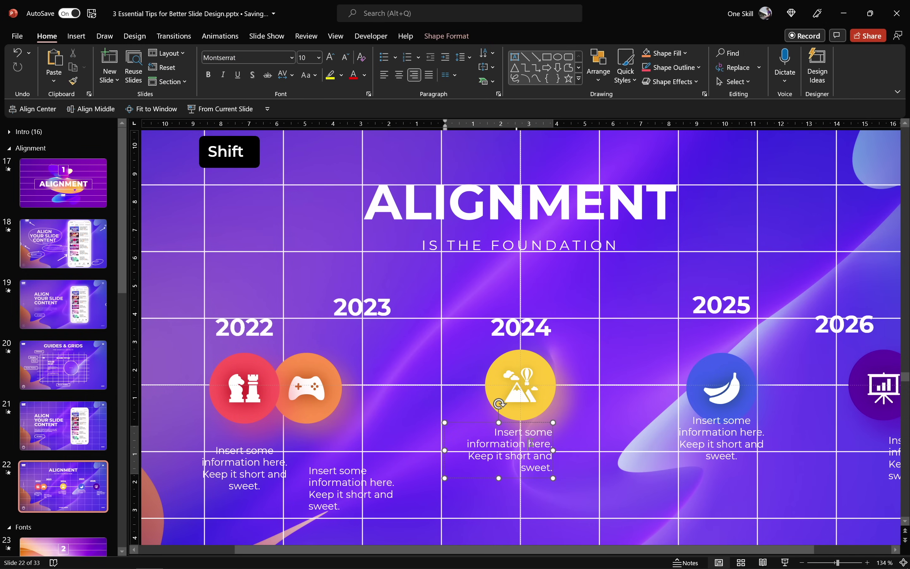
{"action": "left_click", "coordinate": [553, 437]}
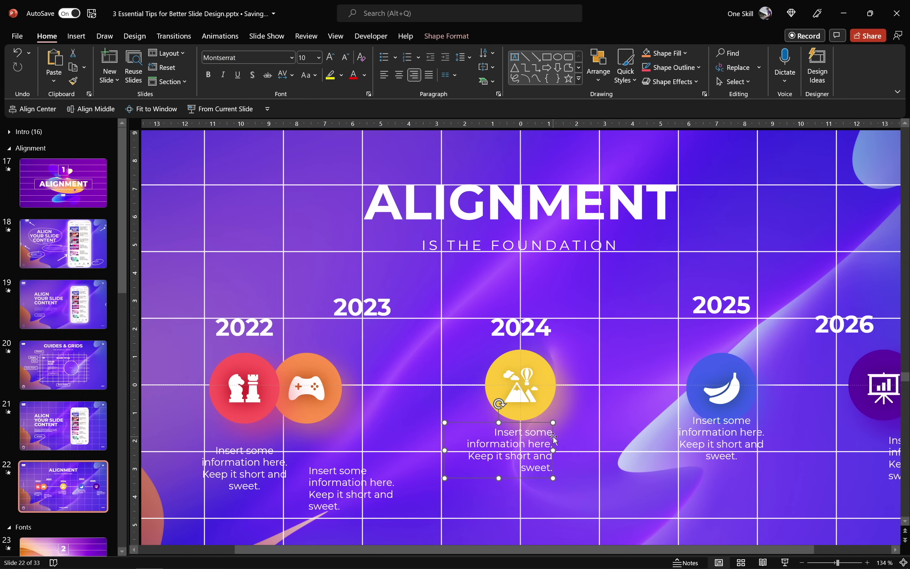
{"action": "left_click", "coordinate": [399, 74]}
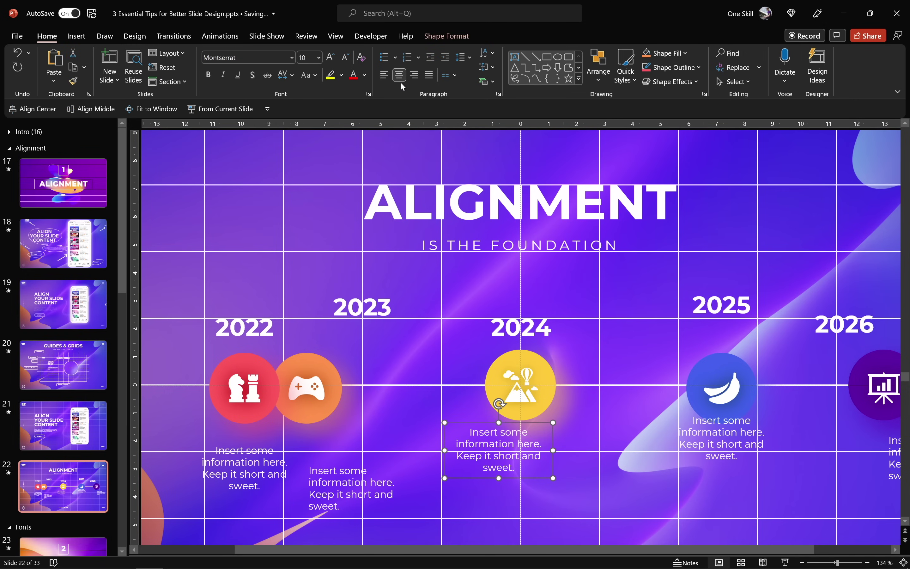
{"action": "left_click", "coordinate": [44, 110]}
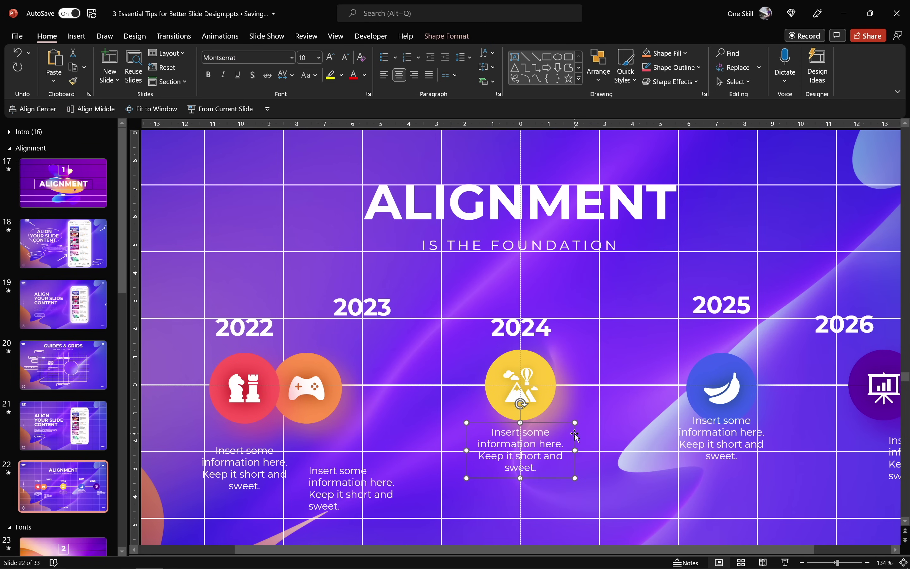
Step: Move the description text box below the yellow circle slightly lower, keeping it centred on the slide
{"action": "left_click_drag", "start_coordinate": [575, 435], "coordinate": [573, 446]}
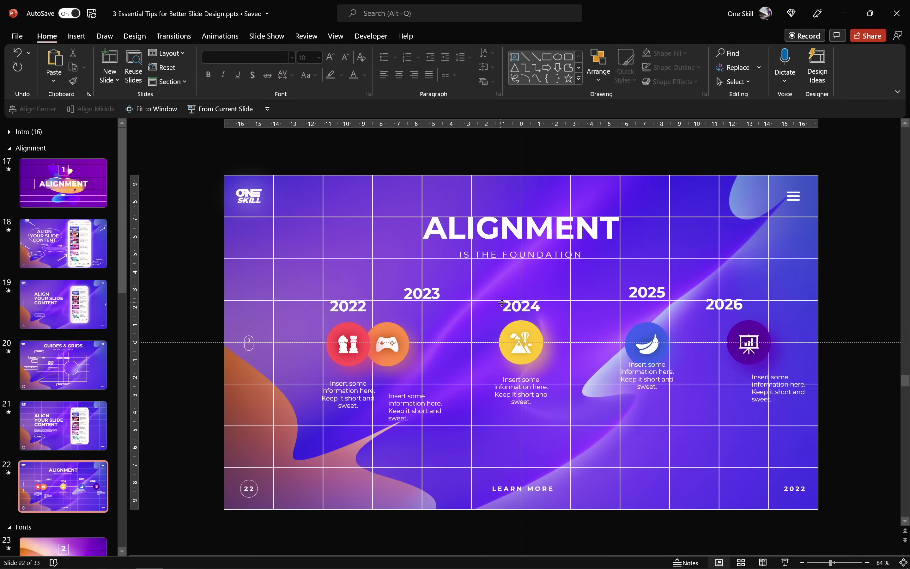
Step: Raise the 2026 and 2022 labels above the height of the 2024 label
{"action": "left_click", "coordinate": [717, 303]}
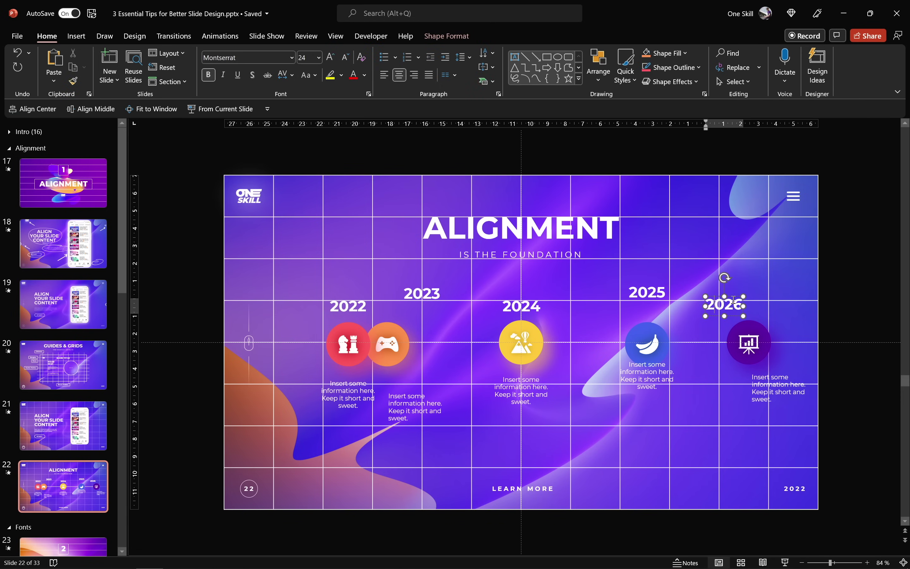
{"action": "left_click_drag", "start_coordinate": [717, 302], "coordinate": [718, 274]}
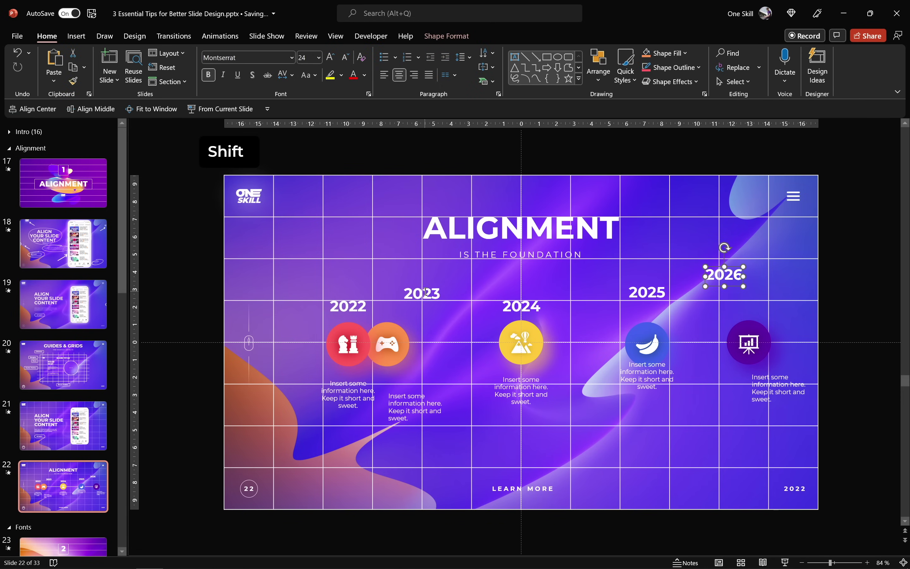
{"action": "left_click", "coordinate": [354, 302]}
{"action": "left_click_drag", "start_coordinate": [355, 302], "coordinate": [354, 273]}
Step: Align all five year labels, 2022 to 2026, by their bottom edges to the 2024 label
{"action": "left_click", "coordinate": [443, 295], "text": "shift"}
{"action": "left_click", "coordinate": [510, 307], "text": "shift"}
{"action": "left_click", "coordinate": [649, 292], "text": "shift"}
{"action": "left_click", "coordinate": [715, 274], "text": "shift"}
{"action": "left_click", "coordinate": [596, 72]}
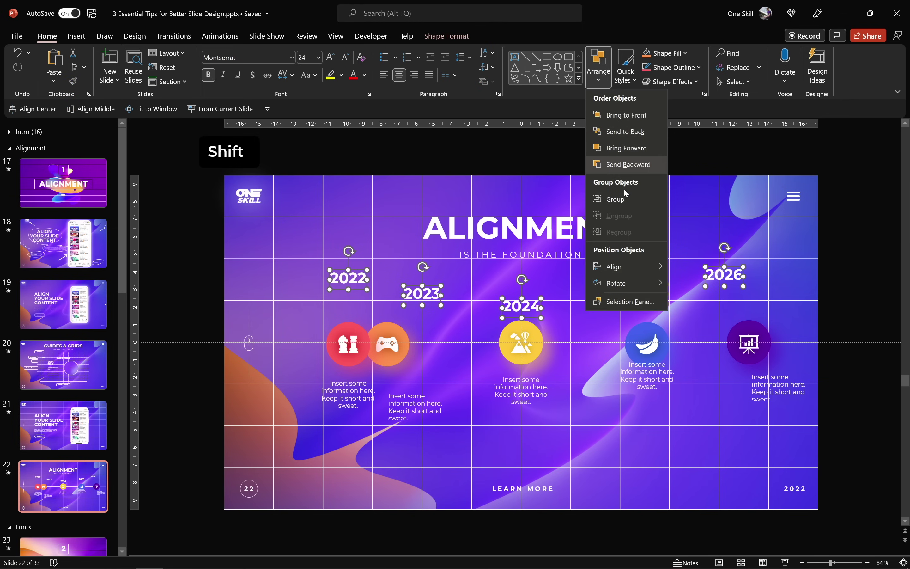
{"action": "mouse_move", "coordinate": [632, 263]}
{"action": "left_click", "coordinate": [715, 351]}
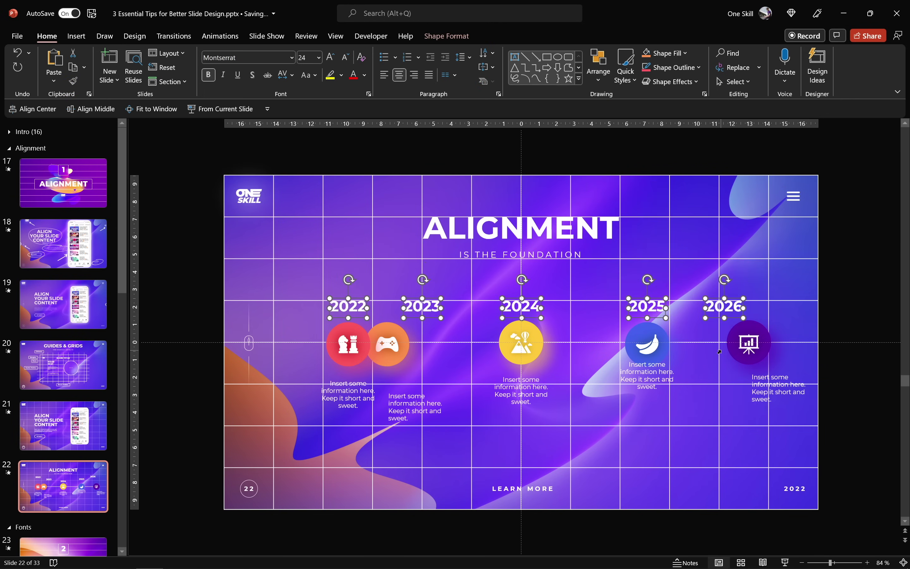
{"action": "left_click", "coordinate": [658, 143]}
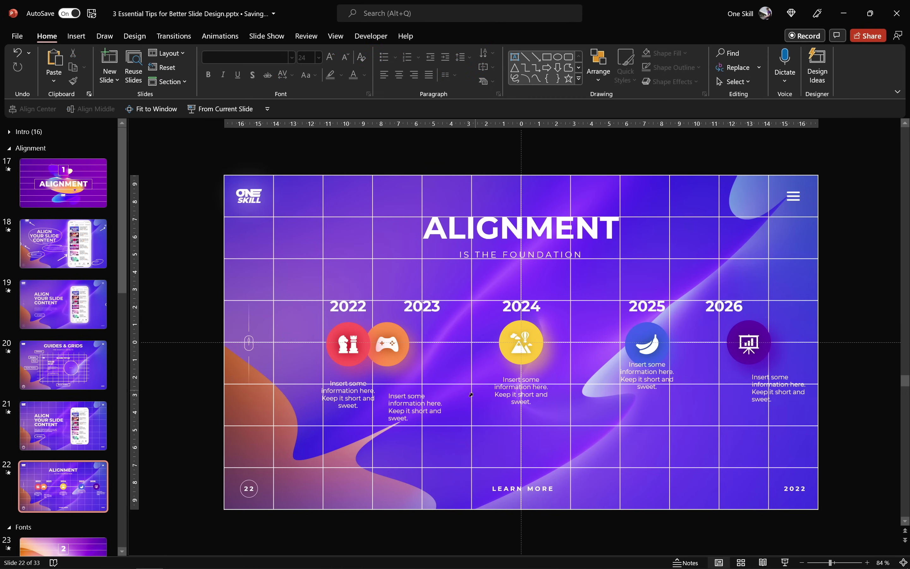
Step: Lower the 2022, 2025 and 2026 description text boxes below the level of the 2024 description
{"action": "left_click", "coordinate": [344, 401]}
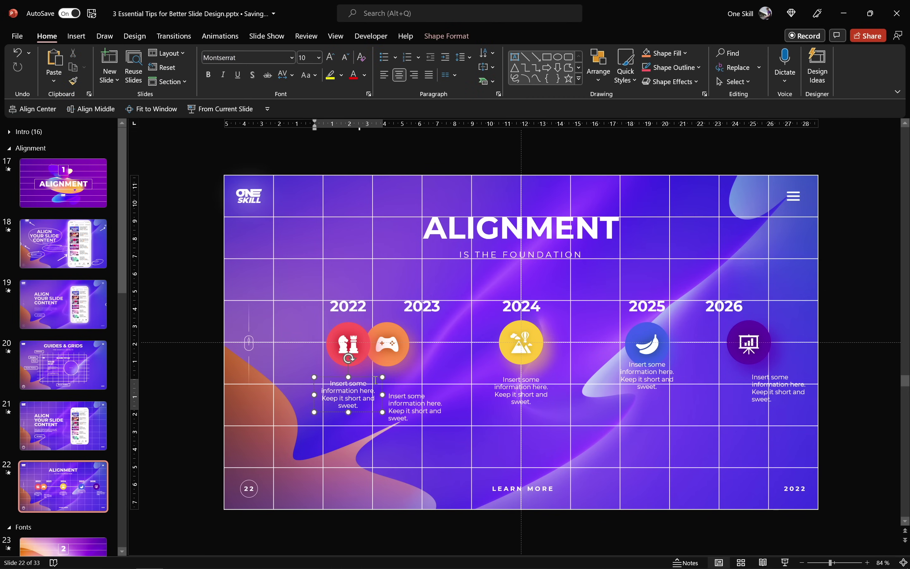
{"action": "left_click_drag", "start_coordinate": [382, 387], "coordinate": [384, 418]}
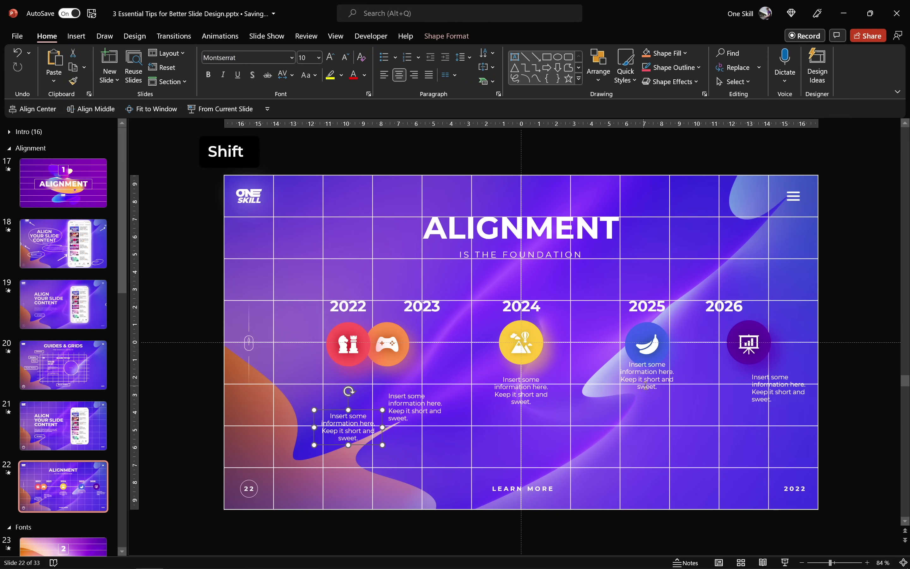
{"action": "left_click", "coordinate": [657, 372]}
{"action": "left_click_drag", "start_coordinate": [682, 368], "coordinate": [683, 392]}
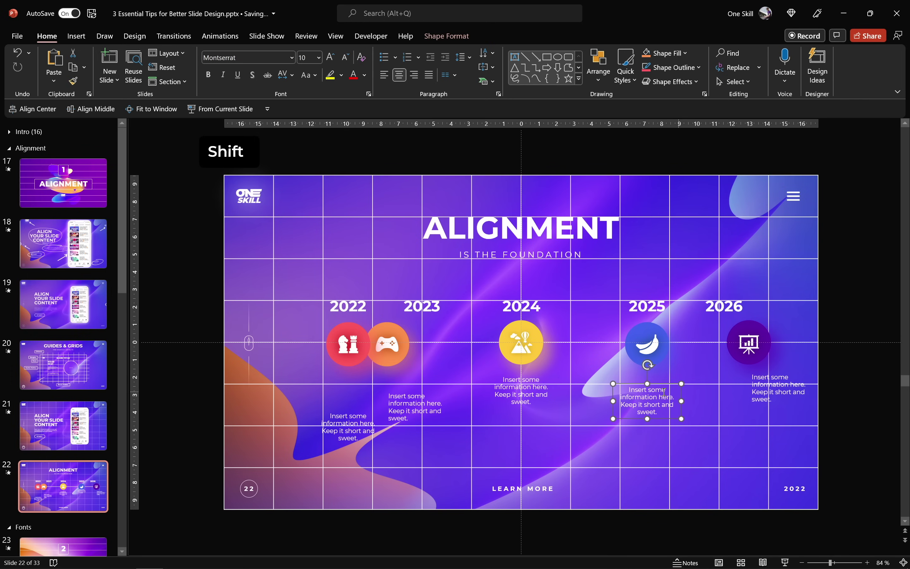
{"action": "left_click", "coordinate": [769, 386]}
{"action": "left_click_drag", "start_coordinate": [749, 376], "coordinate": [749, 406]}
Step: Centre-align the text in all five timeline description boxes
{"action": "left_click", "coordinate": [651, 402], "text": "shift"}
{"action": "left_click", "coordinate": [530, 397], "text": "shift"}
{"action": "left_click", "coordinate": [406, 410], "text": "shift"}
{"action": "left_click", "coordinate": [371, 417], "text": "shift"}
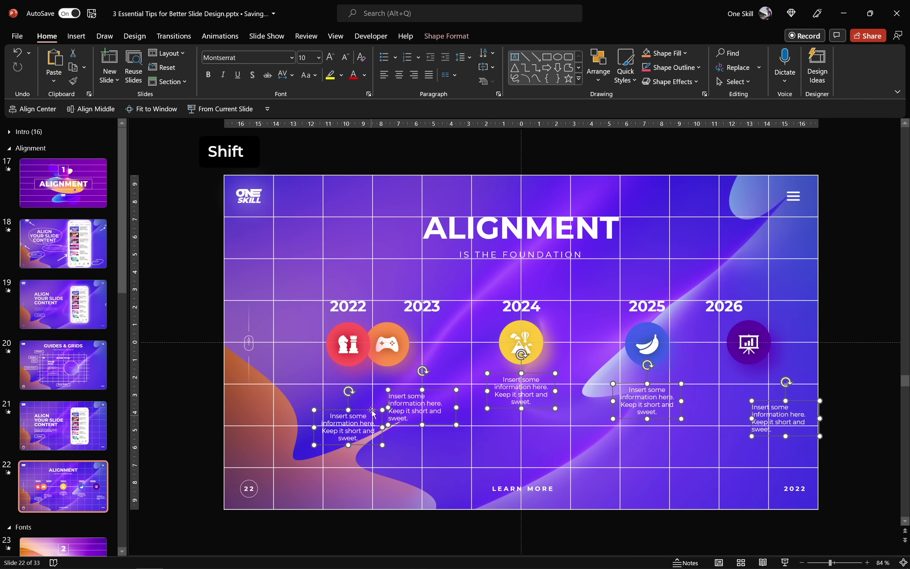
{"action": "left_click", "coordinate": [400, 75]}
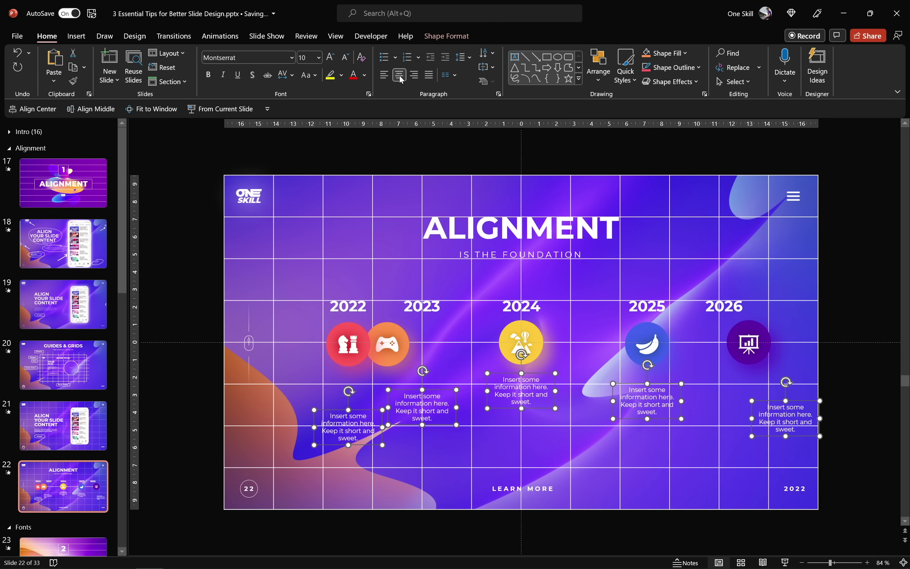
Step: Align the five selected description boxes by their top edges
{"action": "left_click", "coordinate": [598, 73]}
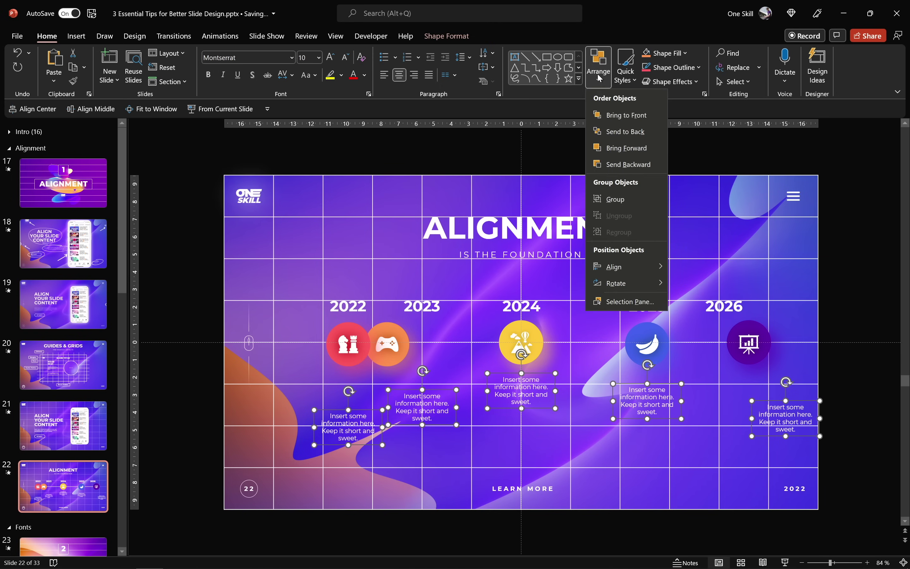
{"action": "mouse_move", "coordinate": [645, 277]}
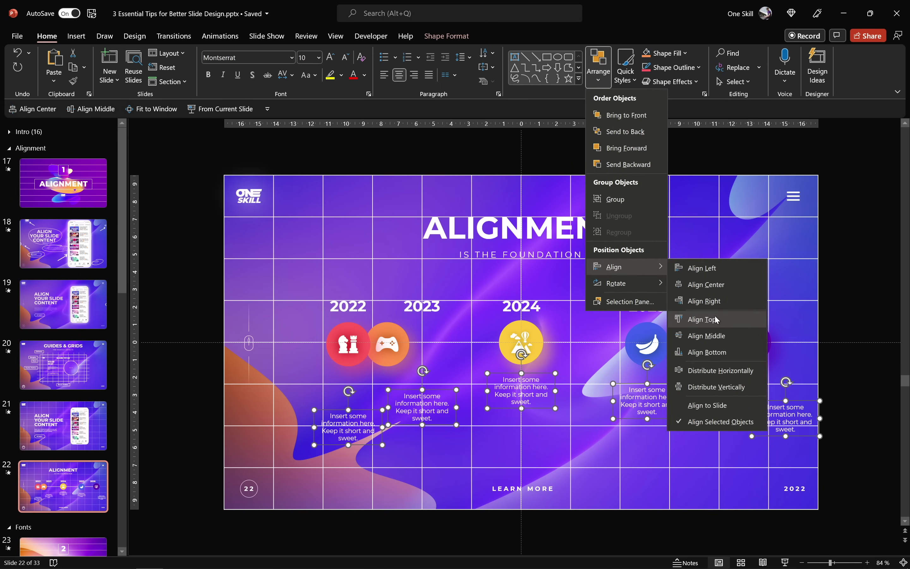
{"action": "left_click", "coordinate": [714, 319]}
{"action": "left_click", "coordinate": [596, 149]}
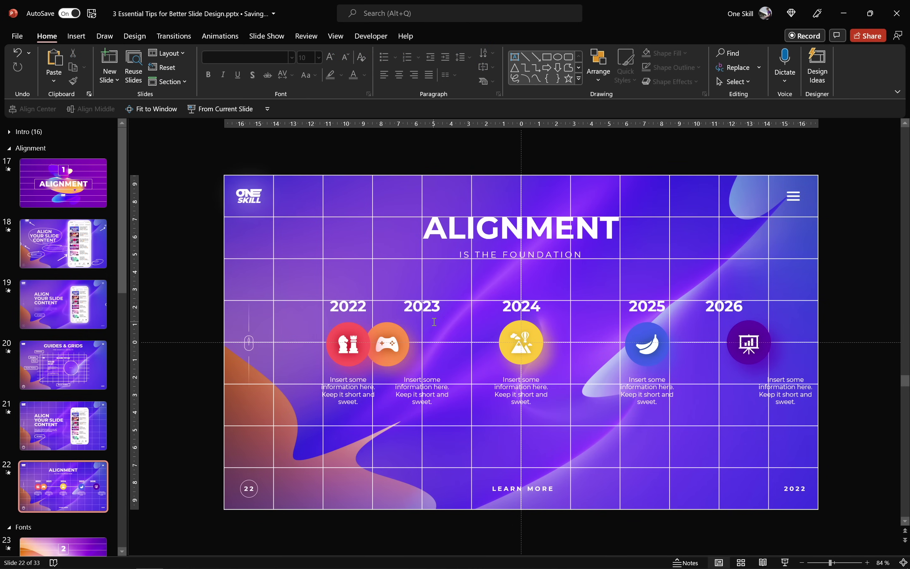
{"action": "left_click", "coordinate": [350, 303]}
{"action": "left_click", "coordinate": [349, 343], "text": "shift"}
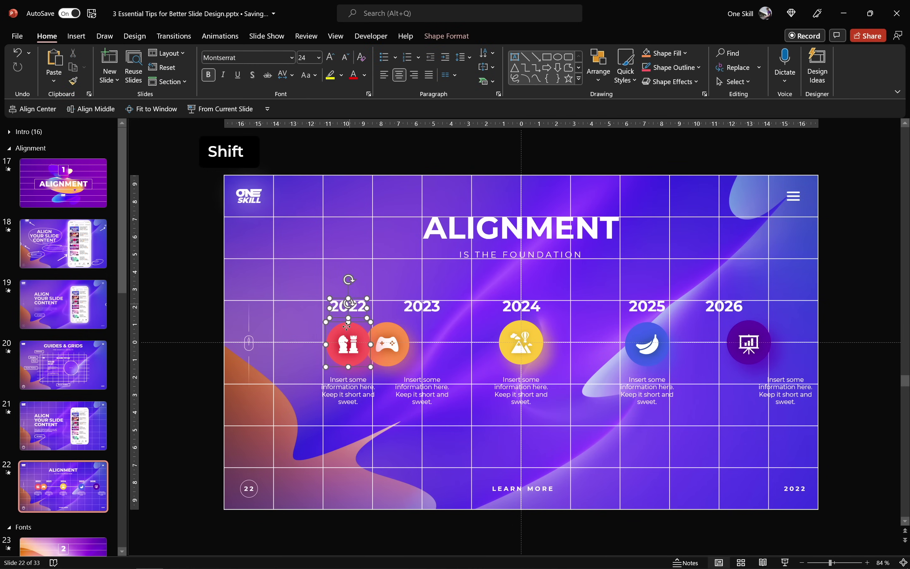
{"action": "left_click", "coordinate": [347, 380], "text": "shift"}
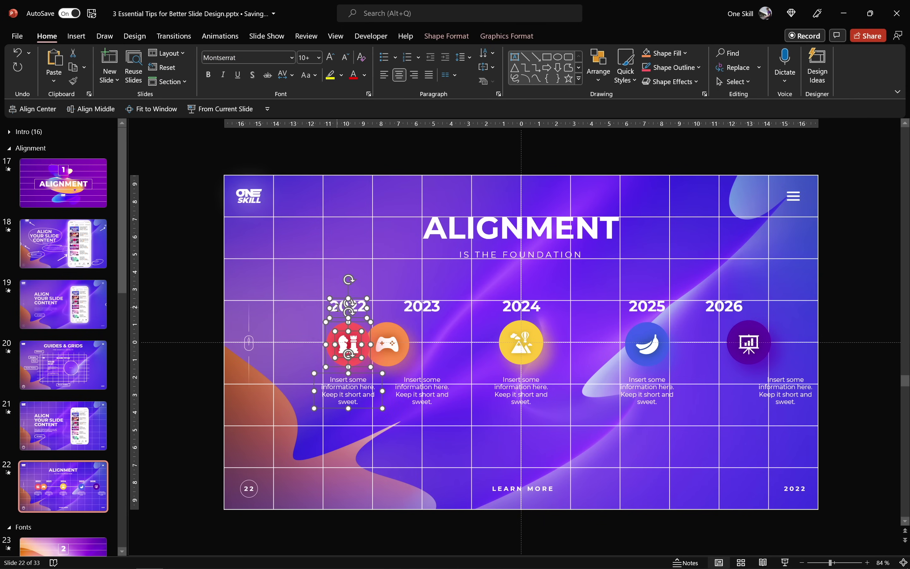
{"action": "right_click", "coordinate": [337, 309]}
{"action": "key", "text": "Escape"}
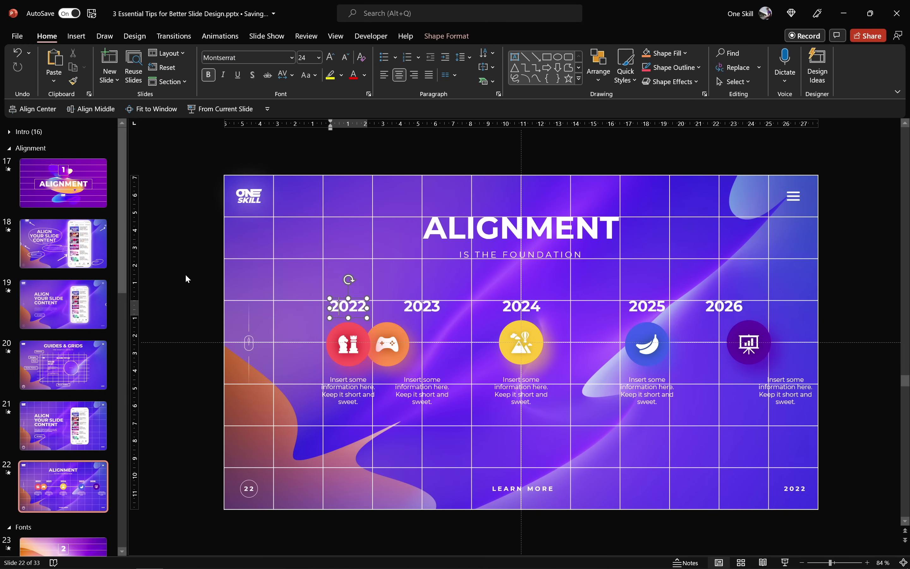
Step: Group the 2022 label with its red circle, chess icon and description text
{"action": "left_click", "coordinate": [343, 340], "text": "shift"}
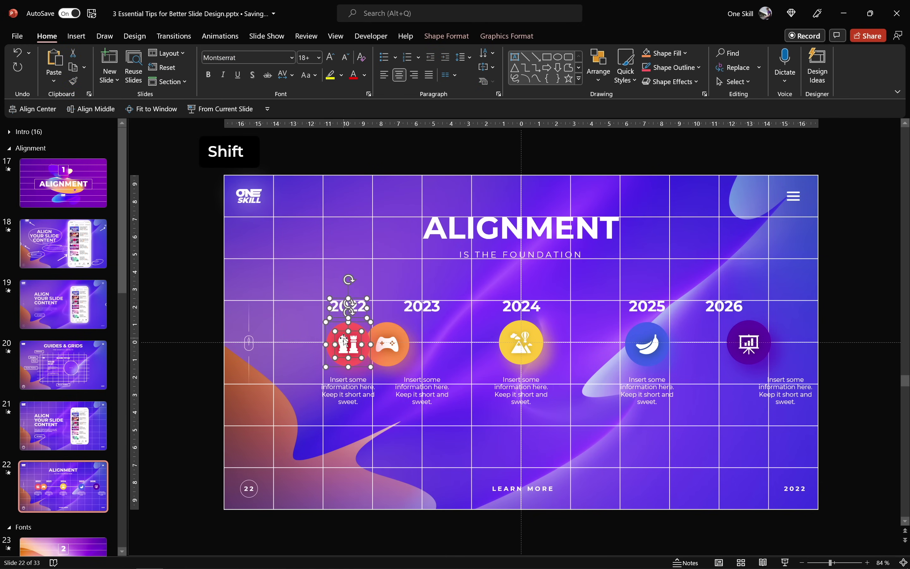
{"action": "left_click", "coordinate": [345, 380], "text": "shift"}
{"action": "right_click", "coordinate": [334, 352]}
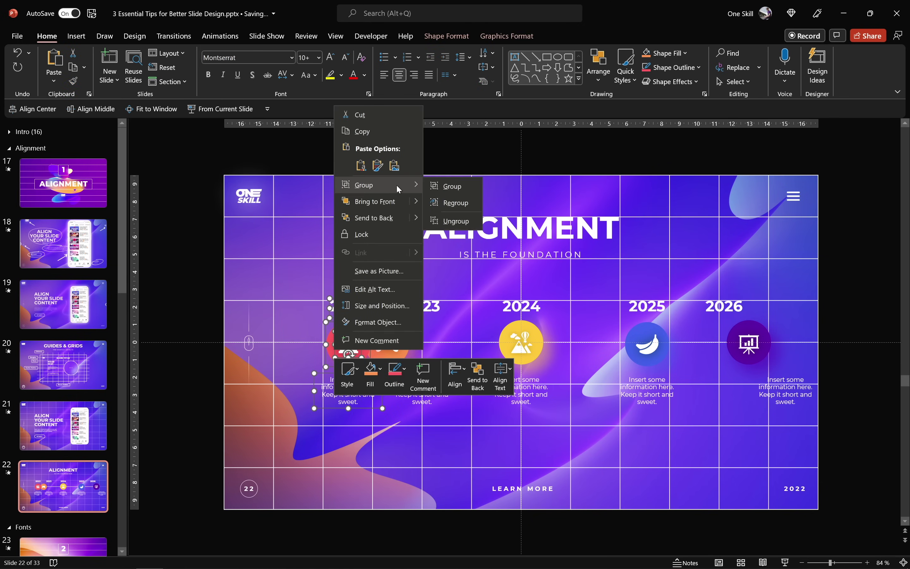
{"action": "left_click", "coordinate": [449, 185]}
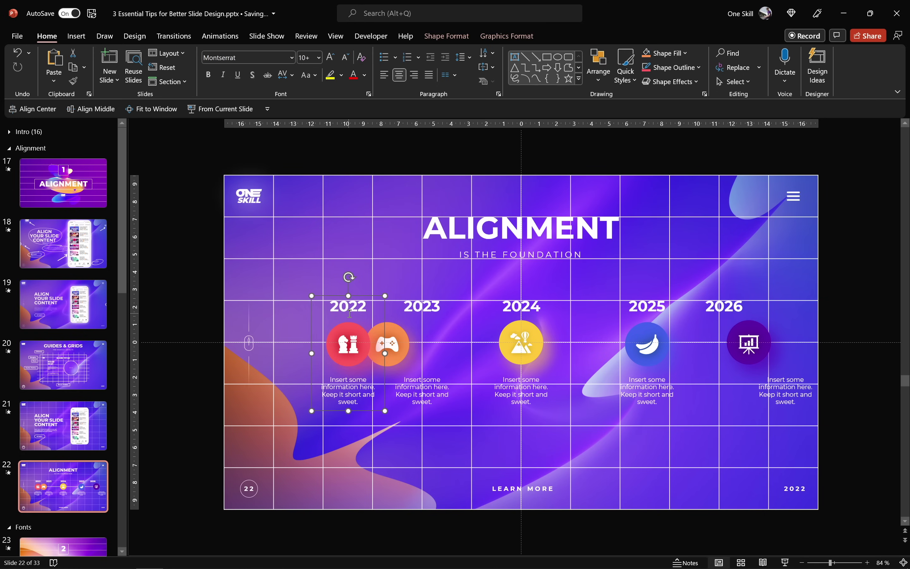
Step: Centre the 2023 label, orange circle, gamepad icon and description on one vertical axis and group them
{"action": "left_click", "coordinate": [422, 305]}
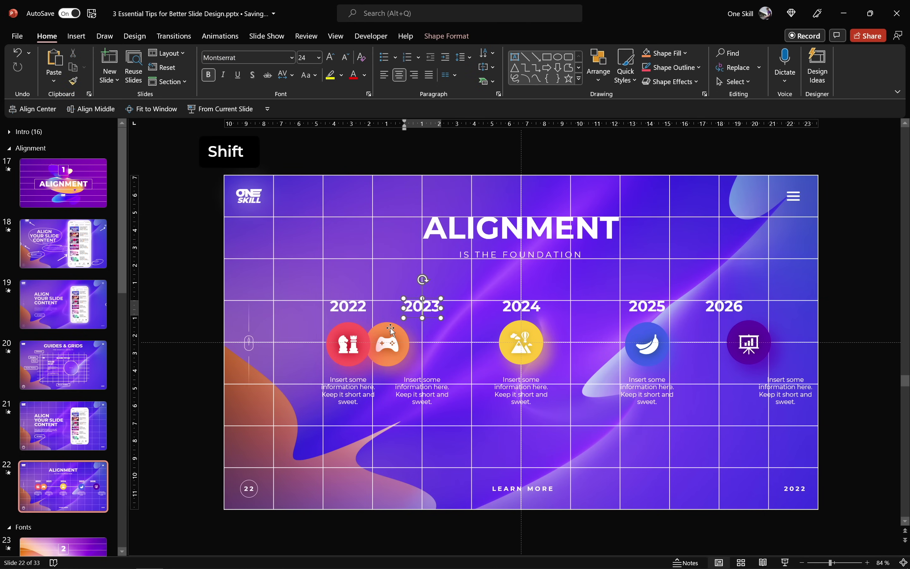
{"action": "left_click", "coordinate": [391, 340], "text": "shift"}
{"action": "left_click", "coordinate": [426, 382], "text": "shift"}
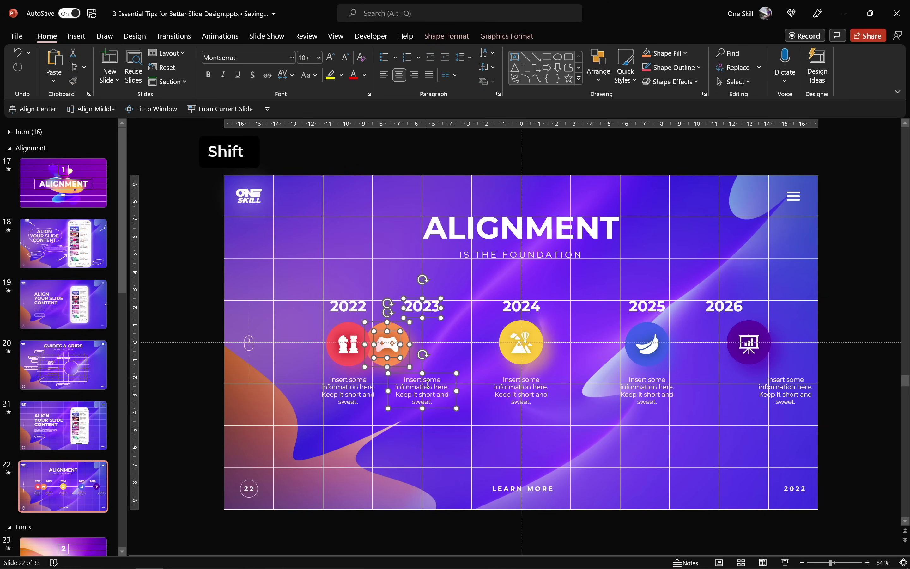
{"action": "key", "text": "ctrl+g"}
{"action": "key", "text": "ctrl+z"}
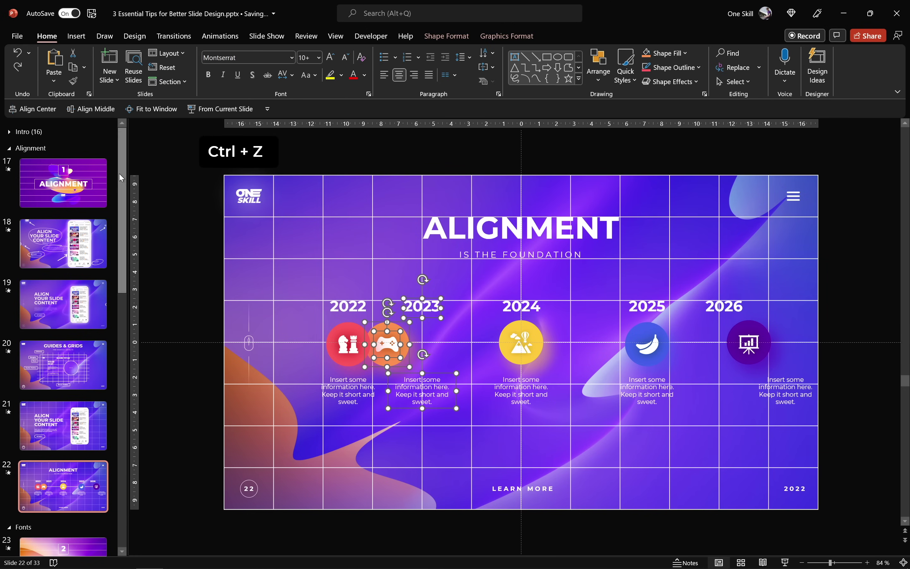
{"action": "left_click", "coordinate": [42, 113]}
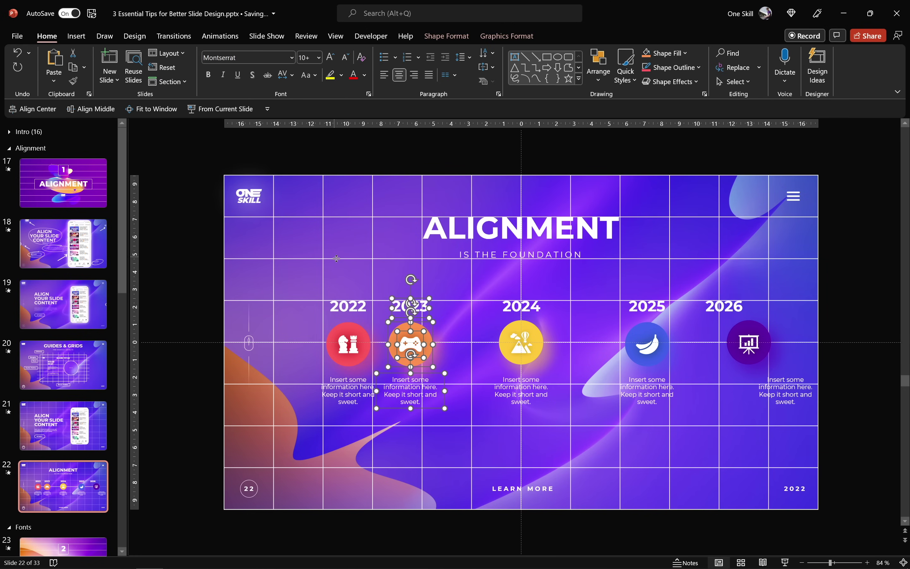
{"action": "key", "text": "ctrl+g"}
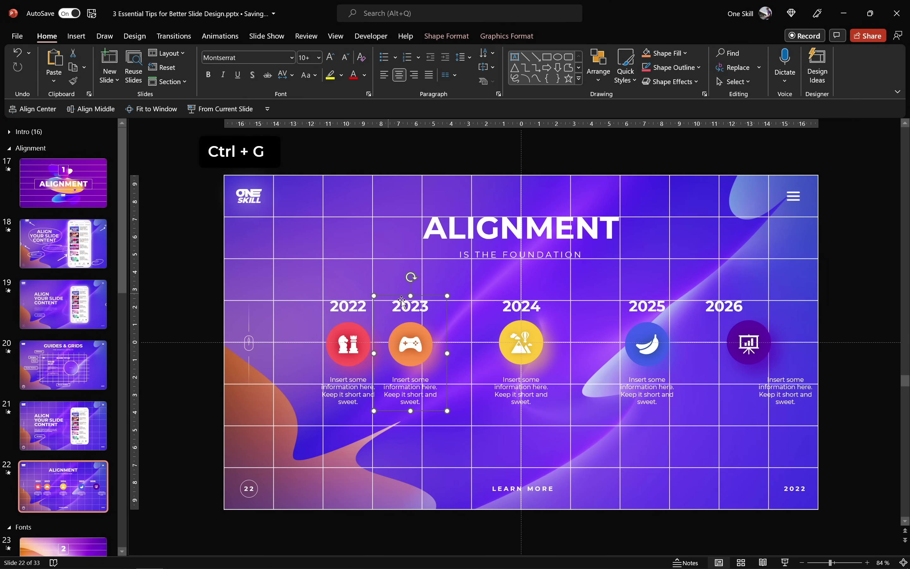
Step: Group the 2024 label with its yellow circle, mountain icon and description text
{"action": "left_click", "coordinate": [530, 307]}
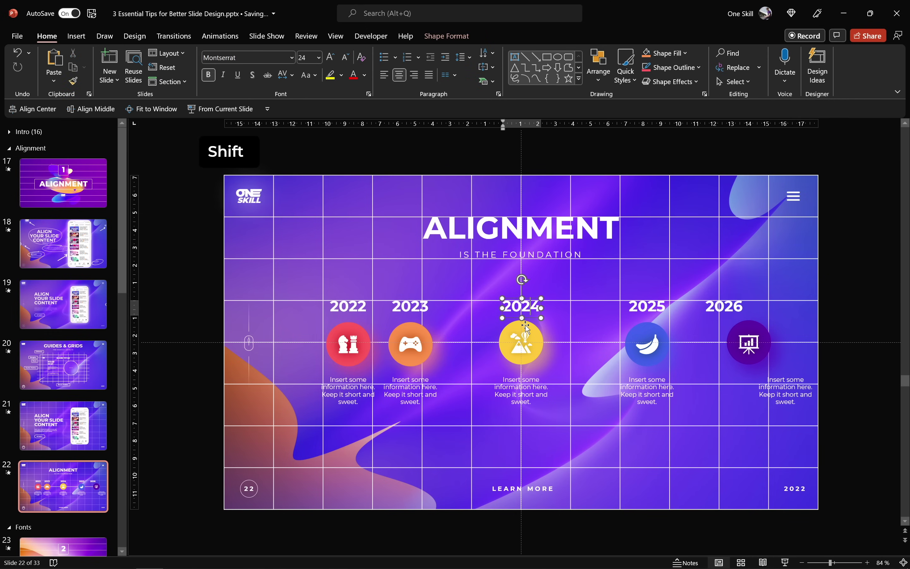
{"action": "left_click", "coordinate": [522, 340], "text": "shift"}
{"action": "left_click", "coordinate": [522, 384], "text": "shift"}
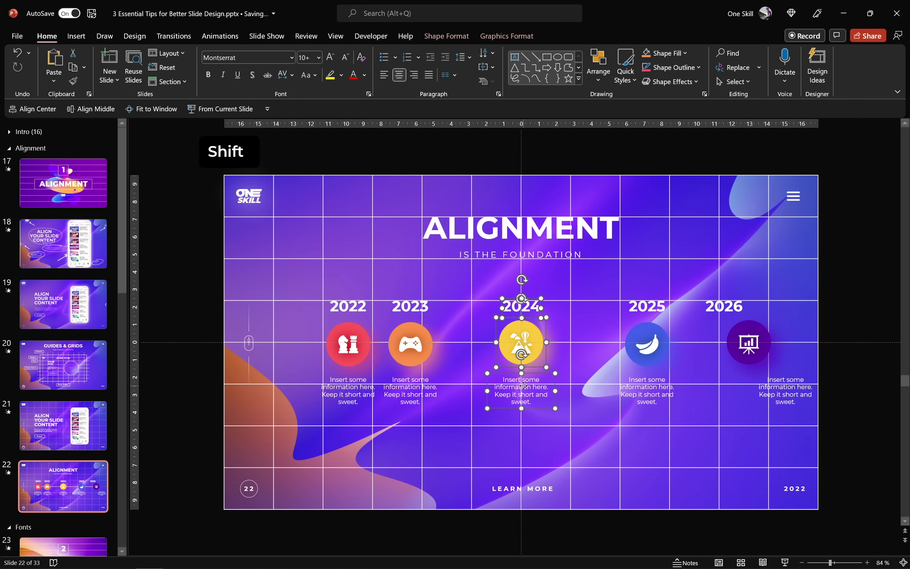
{"action": "key", "text": "ctrl+g"}
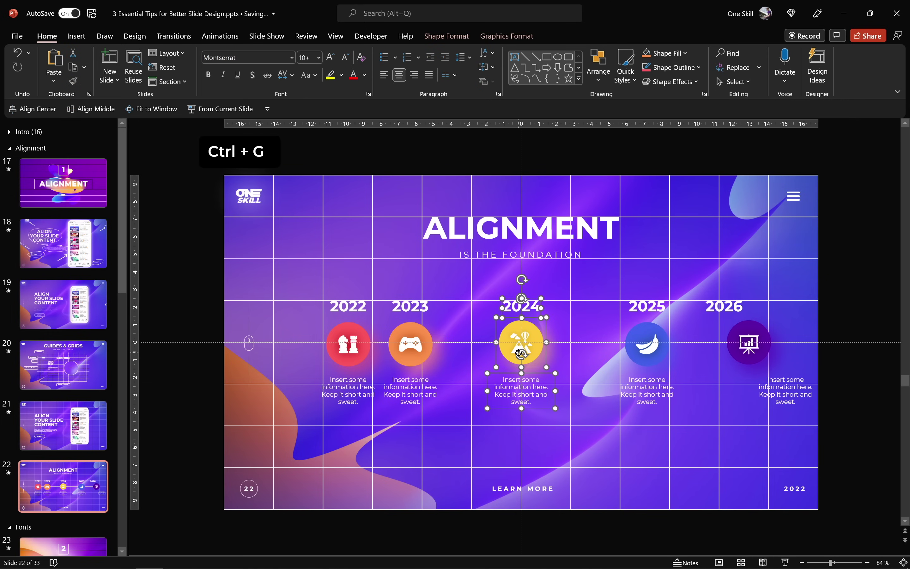
Step: Group the 2025 label with its blue circle, banana icon and description text
{"action": "left_click", "coordinate": [647, 307]}
{"action": "left_click", "coordinate": [647, 344], "text": "shift"}
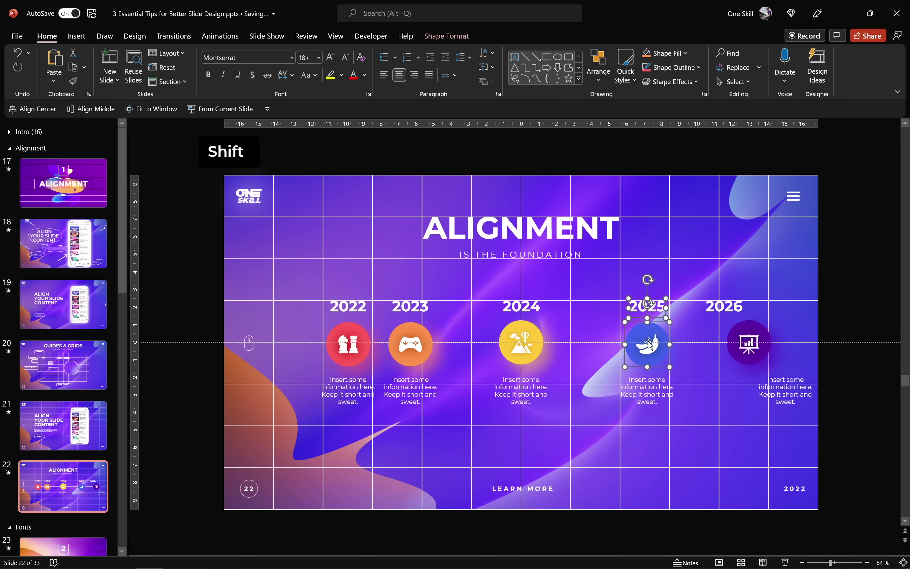
{"action": "left_click", "coordinate": [655, 385], "text": "shift"}
{"action": "key", "text": "ctrl+g"}
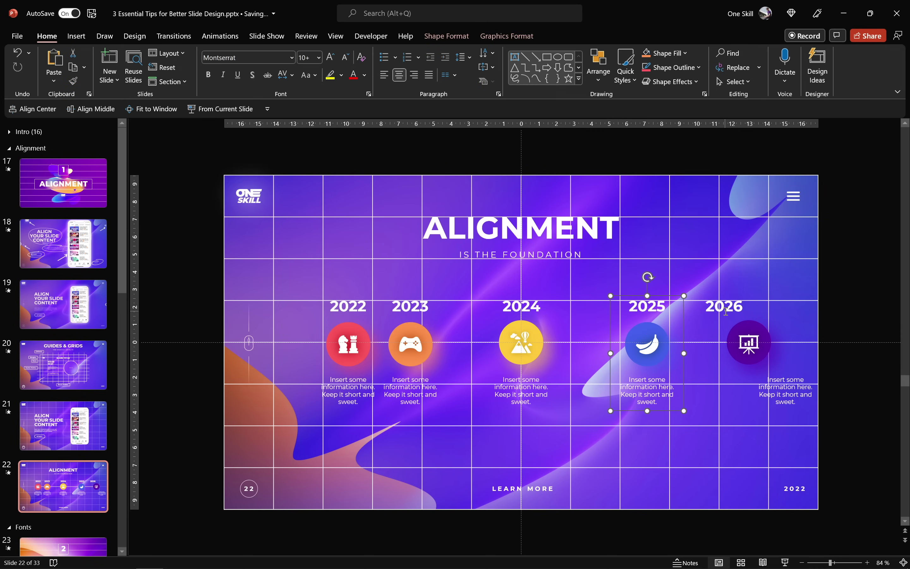
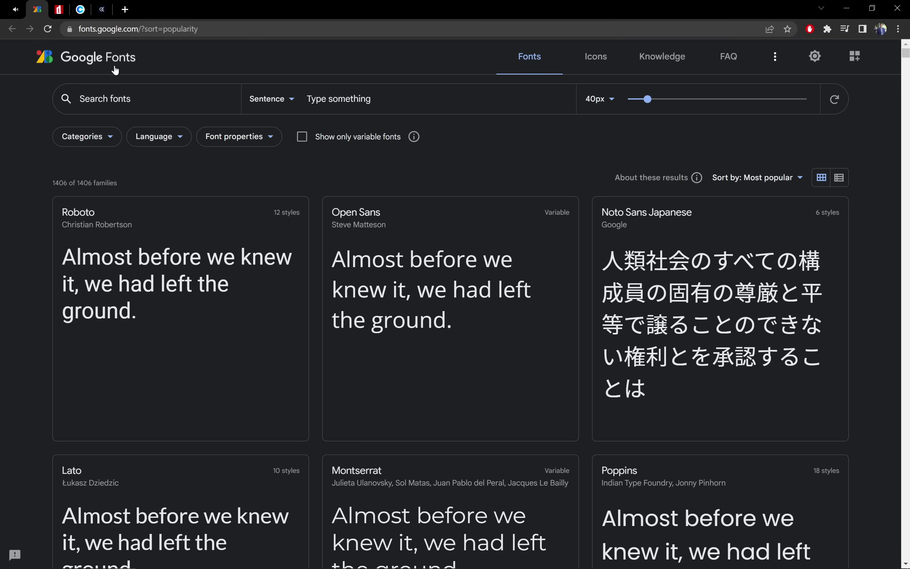
Step: Switch to Google Fonts in the browser and filter the font families to the Serif category only
{"action": "left_click", "coordinate": [108, 139]}
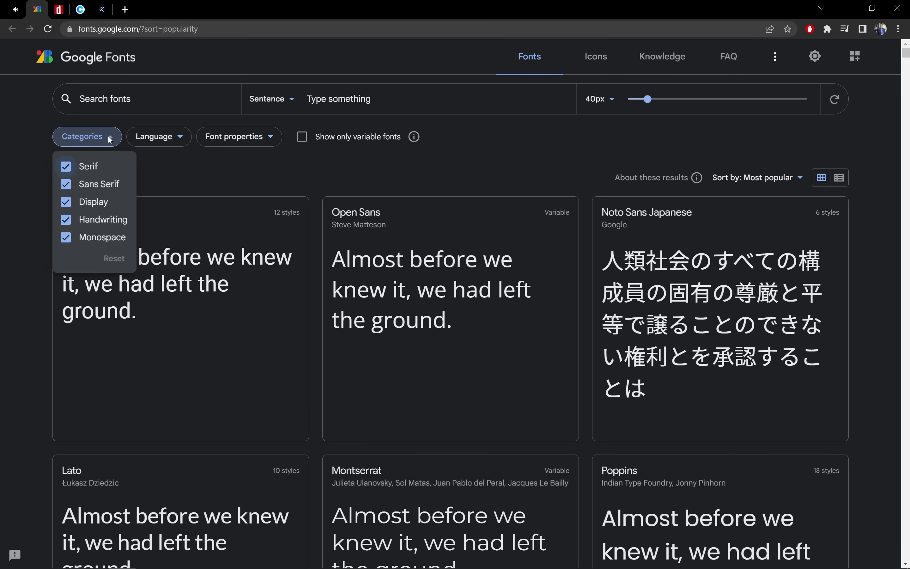
{"action": "left_click", "coordinate": [67, 186]}
{"action": "left_click", "coordinate": [67, 203]}
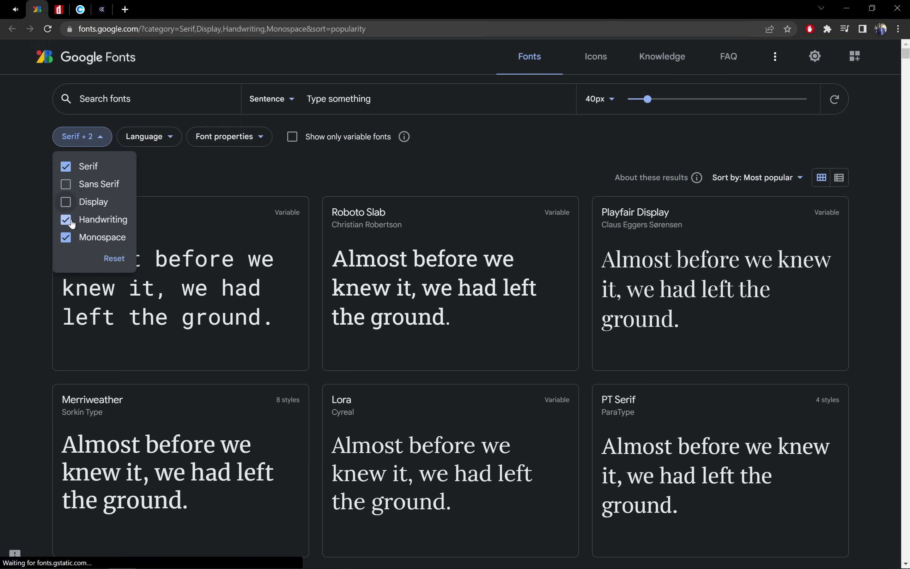
{"action": "left_click", "coordinate": [66, 220]}
{"action": "left_click", "coordinate": [67, 237]}
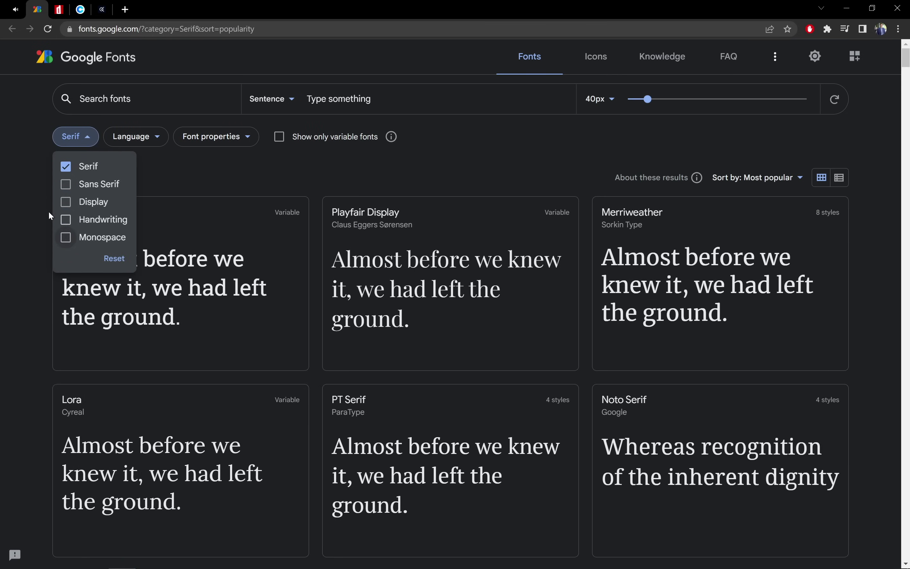
{"action": "left_click", "coordinate": [37, 195]}
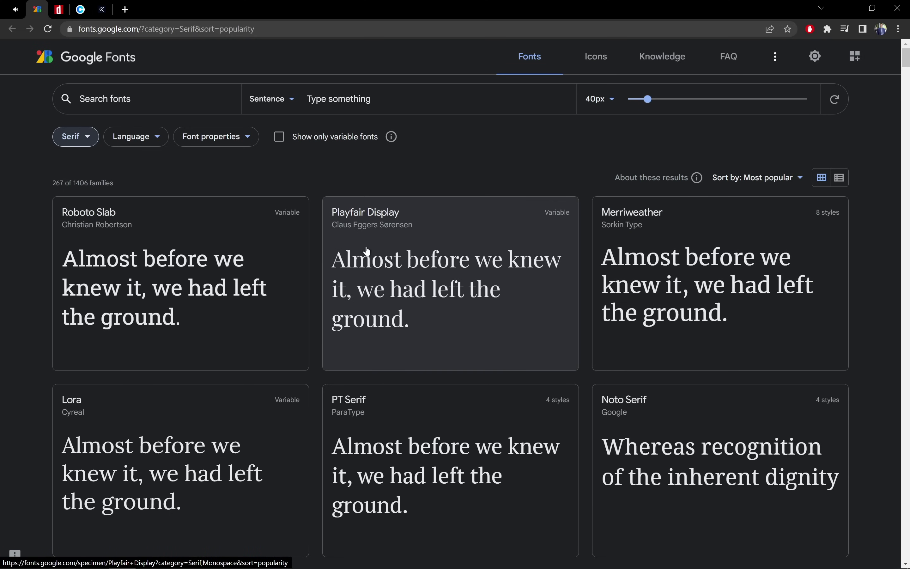
Step: Browse the serif families, change the category filter to Sans Serif only, and look through the sans serif families
{"action": "scroll", "coordinate": [319, 254], "scroll_direction": "down", "scroll_amount": 1}
{"action": "scroll", "coordinate": [318, 252], "scroll_direction": "down", "scroll_amount": 10}
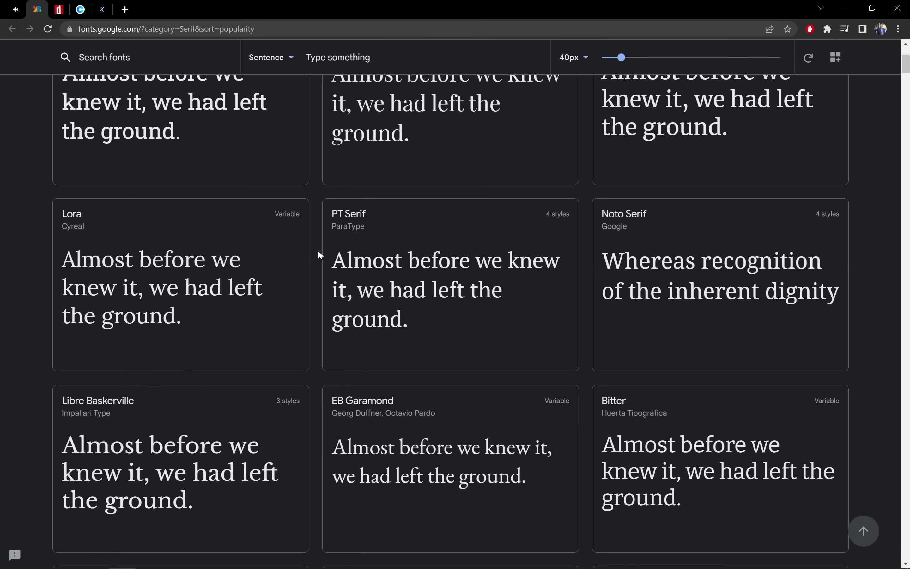
{"action": "scroll", "coordinate": [318, 250], "scroll_direction": "down", "scroll_amount": 1}
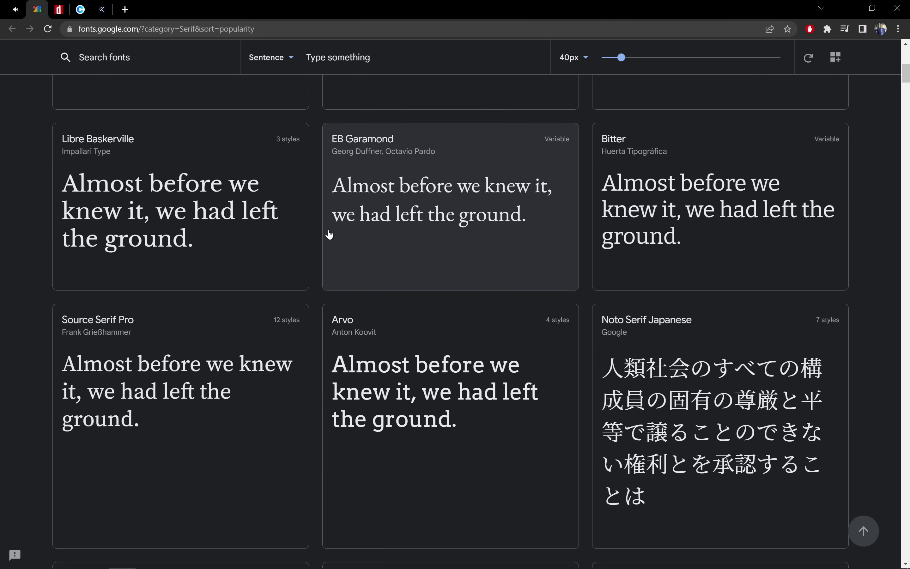
{"action": "scroll", "coordinate": [315, 213], "scroll_direction": "up", "scroll_amount": 11}
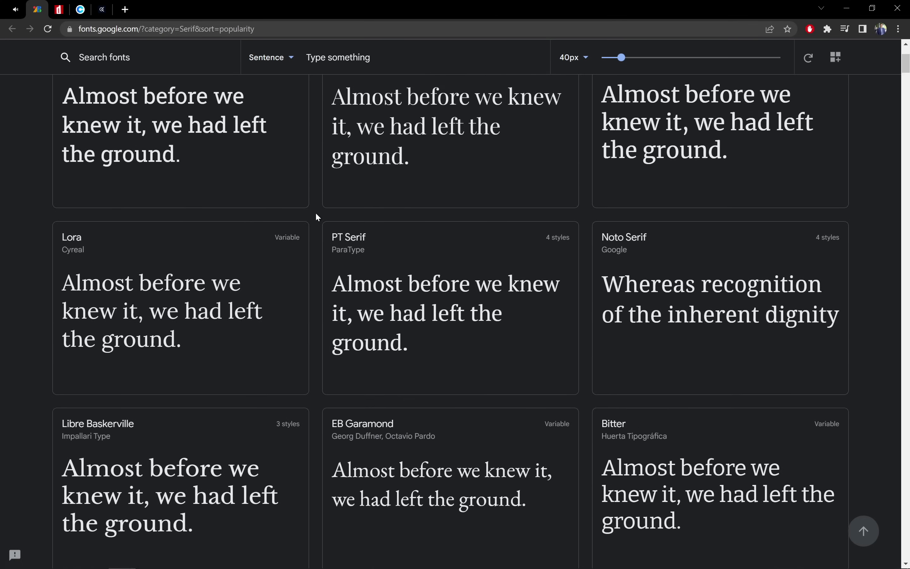
{"action": "left_click", "coordinate": [87, 137]}
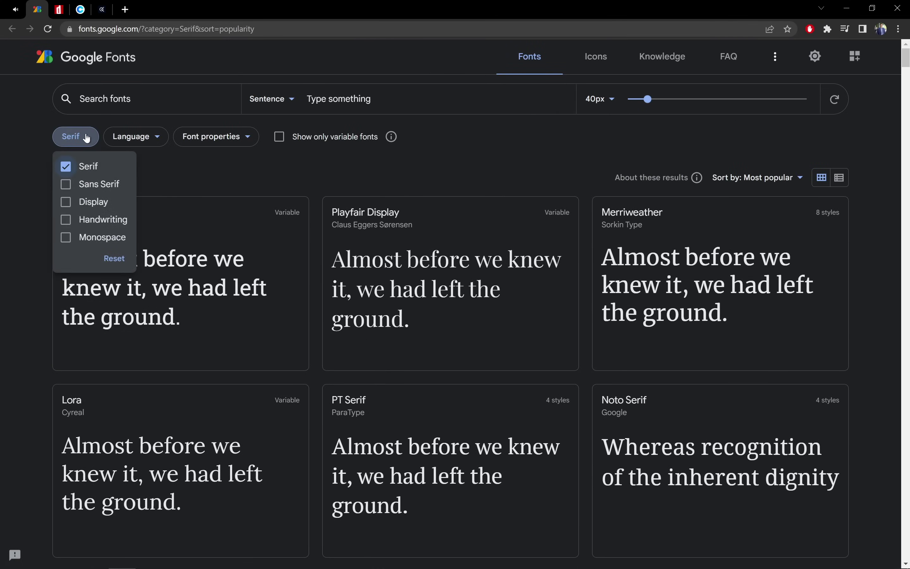
{"action": "left_click", "coordinate": [66, 186]}
{"action": "left_click", "coordinate": [90, 167]}
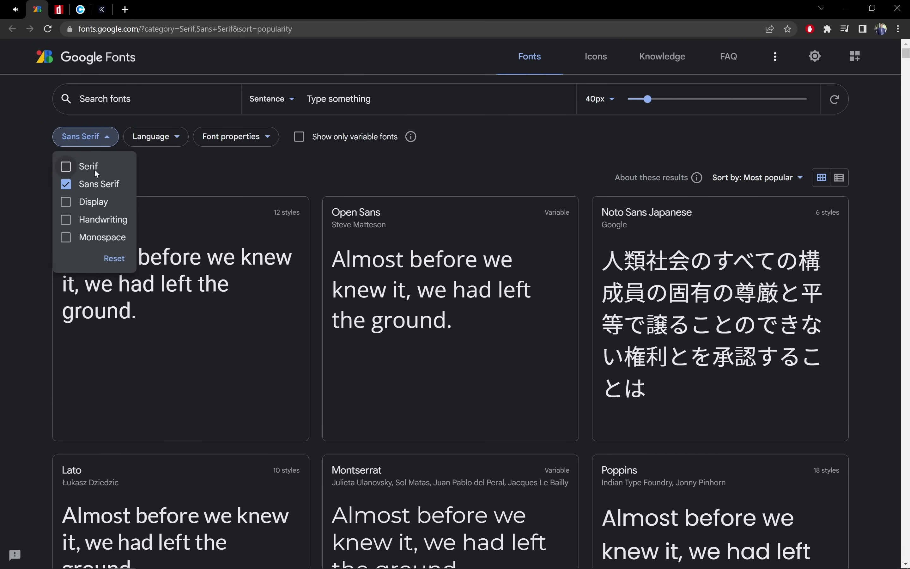
{"action": "left_click", "coordinate": [321, 194]}
{"action": "scroll", "coordinate": [318, 203], "scroll_direction": "down", "scroll_amount": 12}
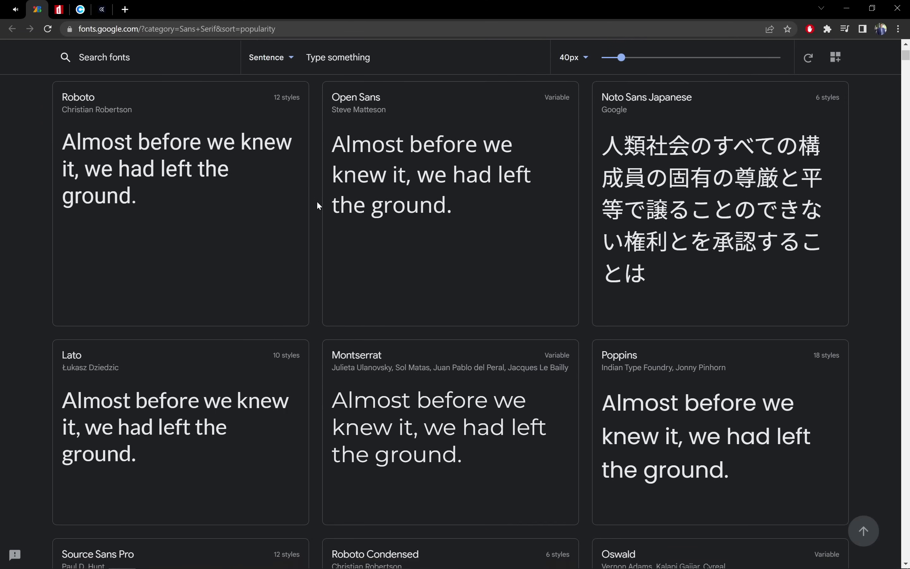
{"action": "scroll", "coordinate": [316, 200], "scroll_direction": "up", "scroll_amount": 10}
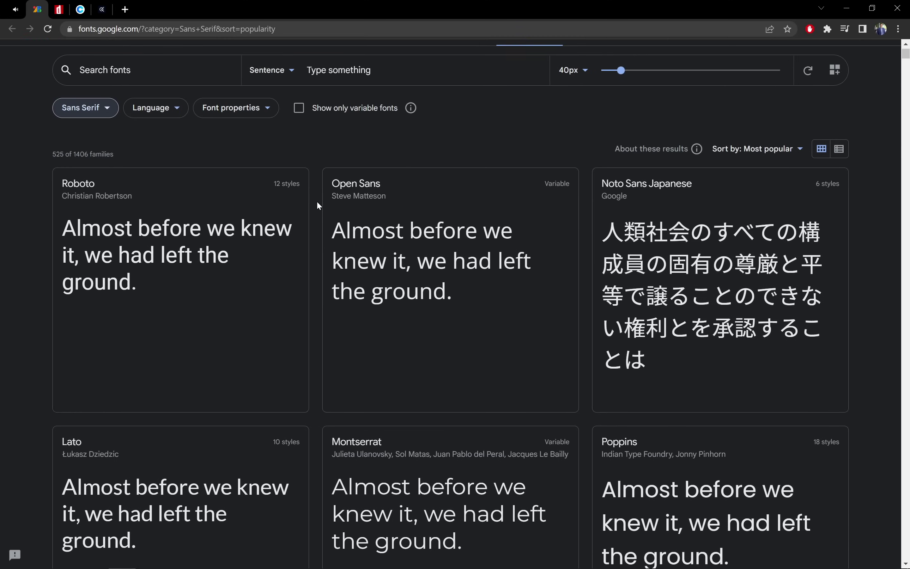
{"action": "left_click", "coordinate": [108, 139]}
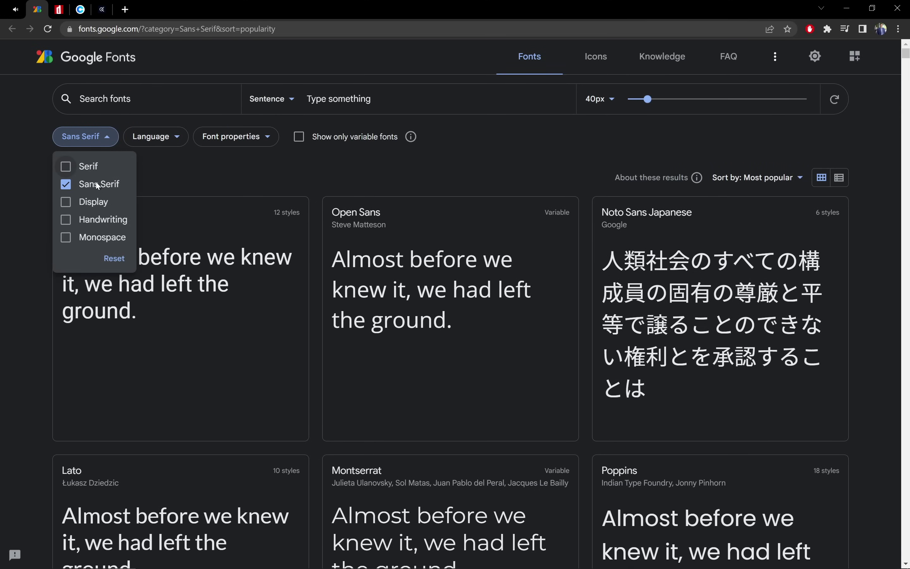
{"action": "left_click", "coordinate": [59, 10]}
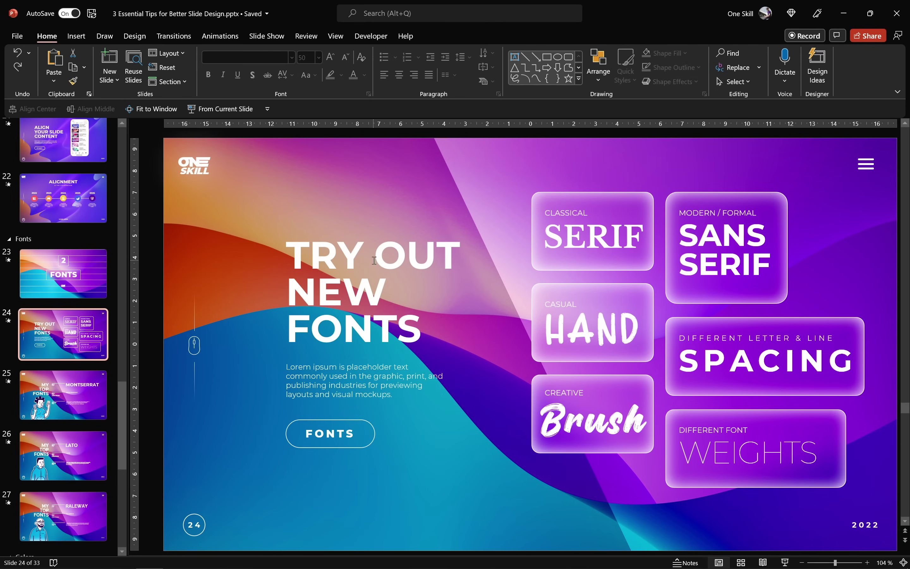
Step: In the PowerPoint deck, set the font of slide 24's "TRY OUT NEW FONTS" heading to Libre Baskerville
{"action": "left_click", "coordinate": [362, 247]}
{"action": "left_click", "coordinate": [393, 239]}
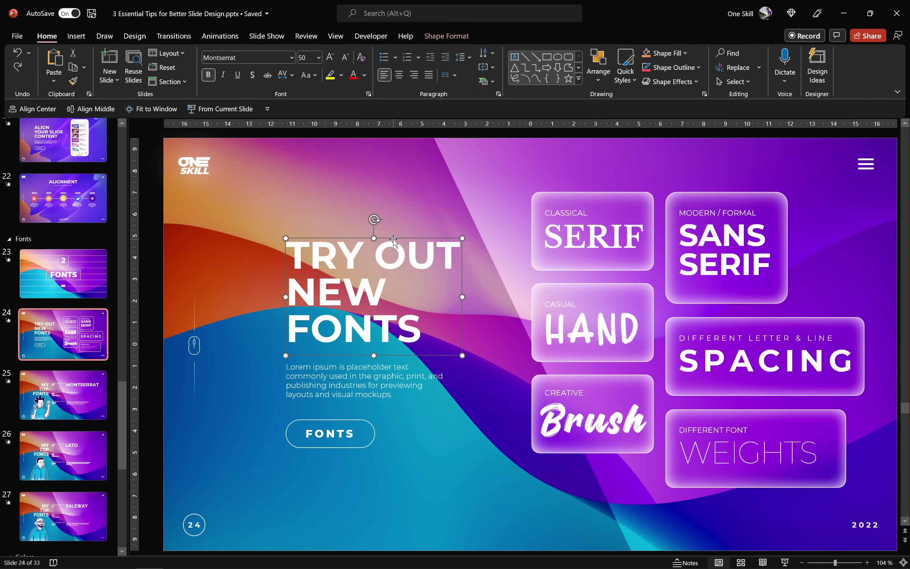
{"action": "left_click", "coordinate": [243, 57]}
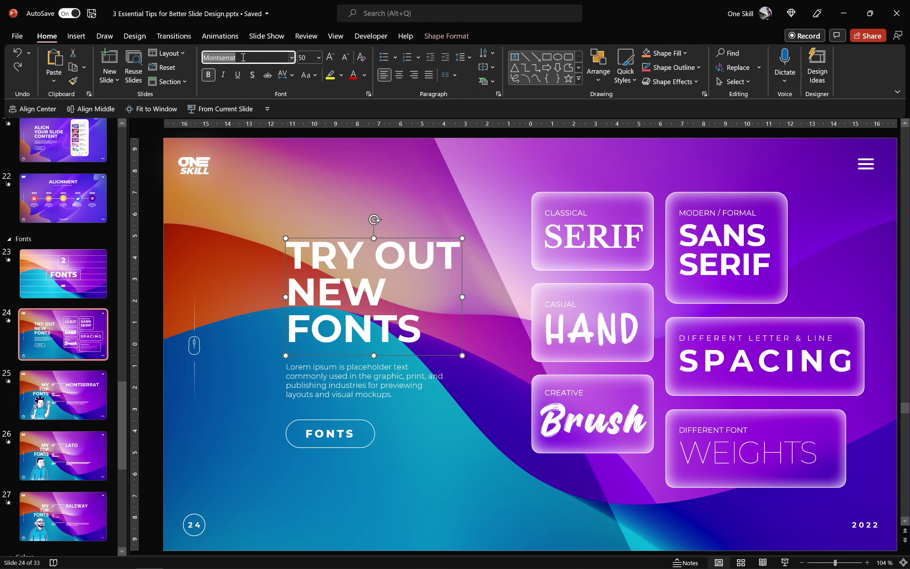
{"action": "type", "text": "Libre Baskerville"}
{"action": "key", "text": "Return"}
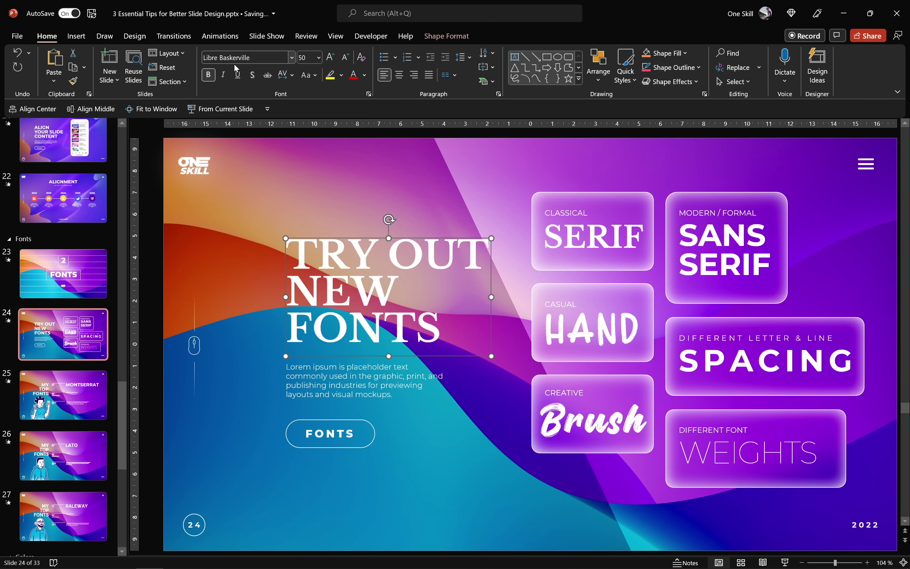
{"action": "left_click", "coordinate": [315, 206]}
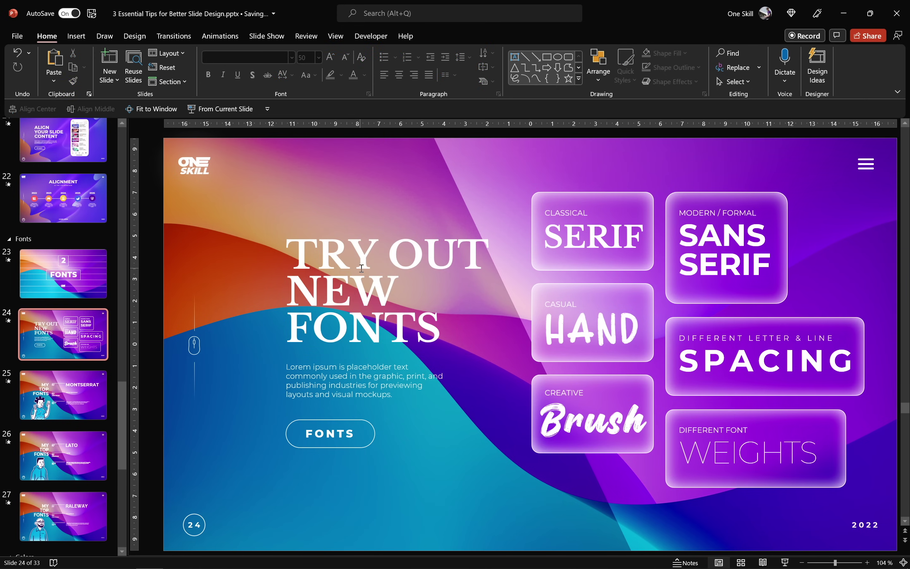
Step: Set the font of the rounded FONTS button on slide 24 to Libre Baskerville
{"action": "left_click", "coordinate": [341, 424]}
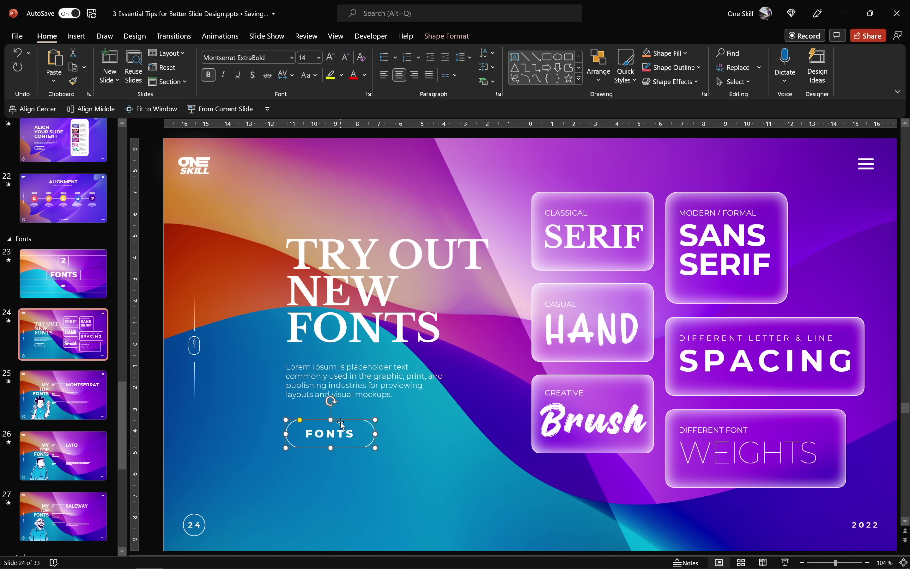
{"action": "left_click", "coordinate": [270, 57]}
{"action": "type", "text": "L"}
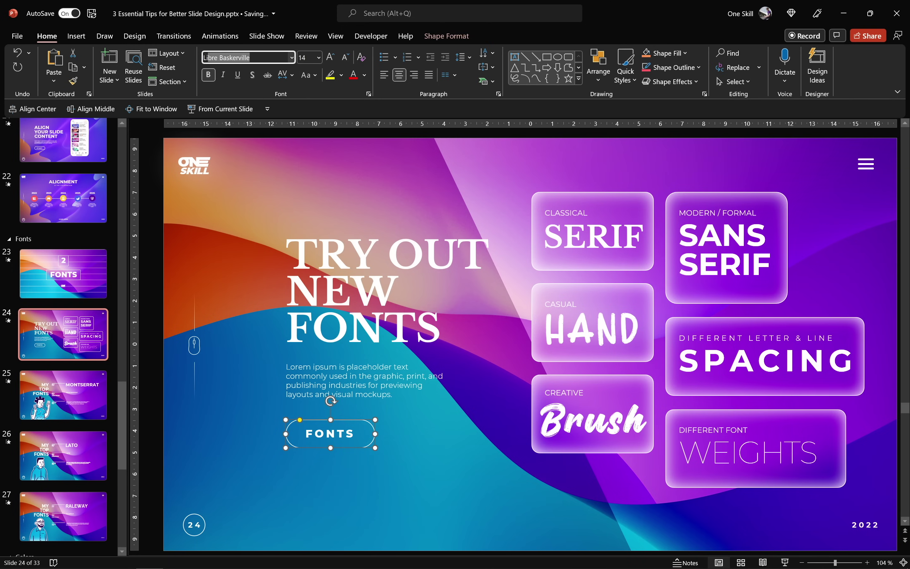
{"action": "type", "text": "ib"}
{"action": "key", "text": "Return"}
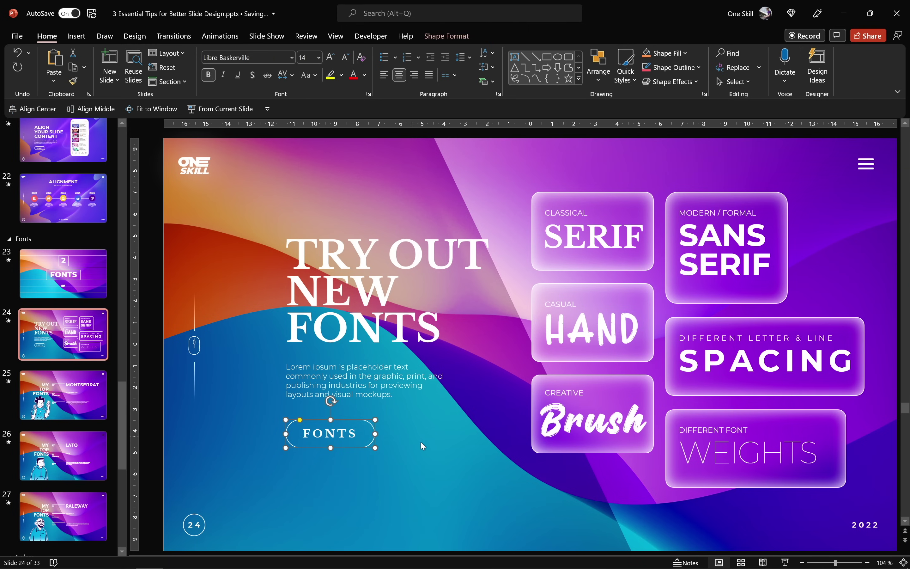
{"action": "left_click", "coordinate": [426, 451]}
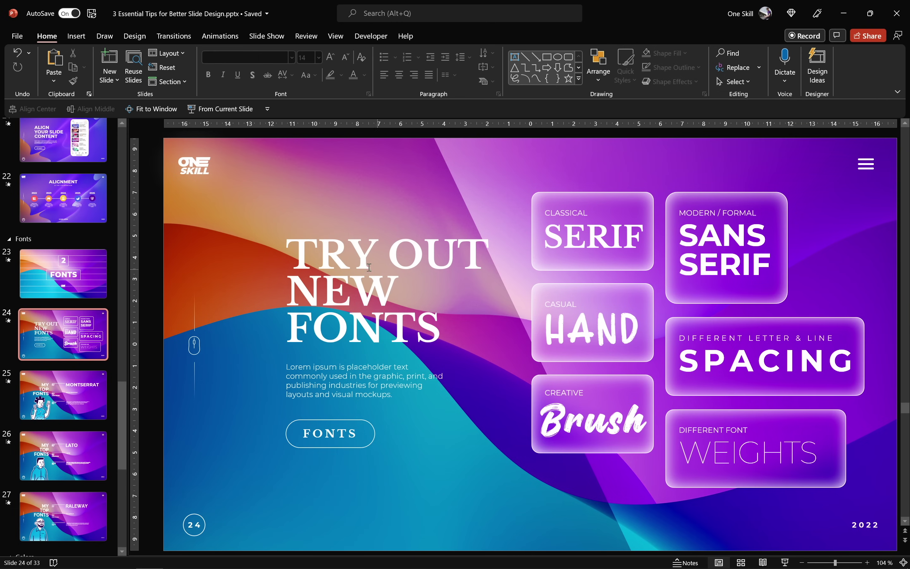
Step: Change the font of both the heading and the FONTS button on slide 24 to DinoTopia
{"action": "left_click", "coordinate": [344, 252]}
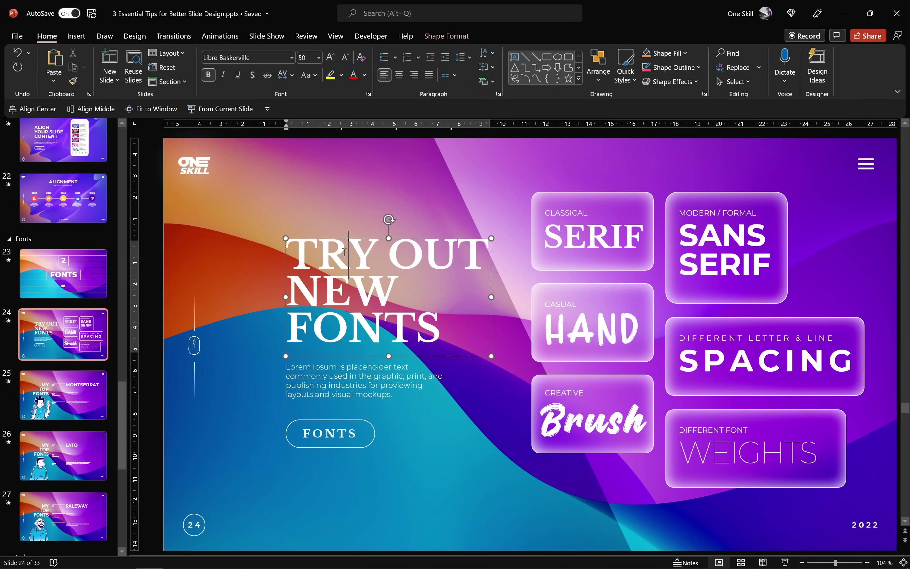
{"action": "left_click", "coordinate": [338, 423], "text": "shift"}
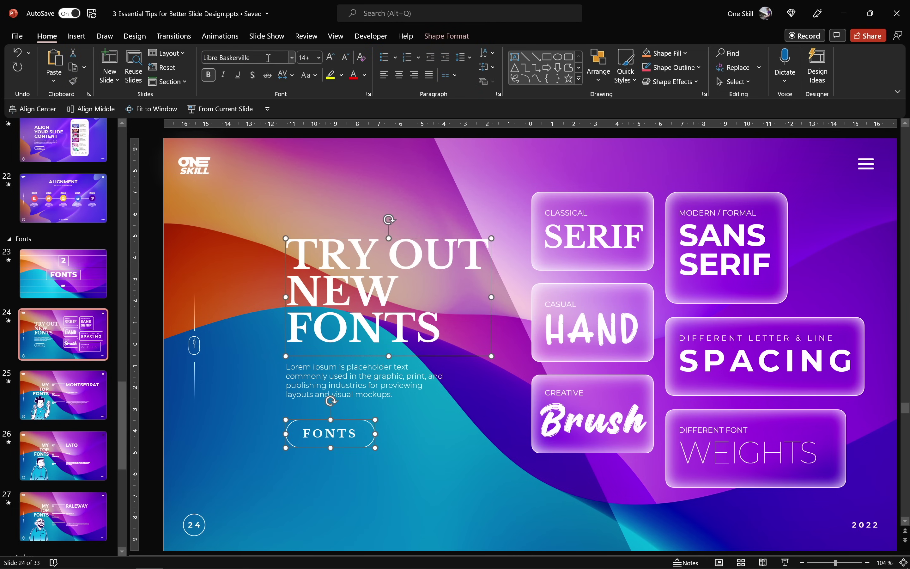
{"action": "left_click", "coordinate": [255, 57]}
{"action": "type", "text": "DinoTopia"}
{"action": "key", "text": "Return"}
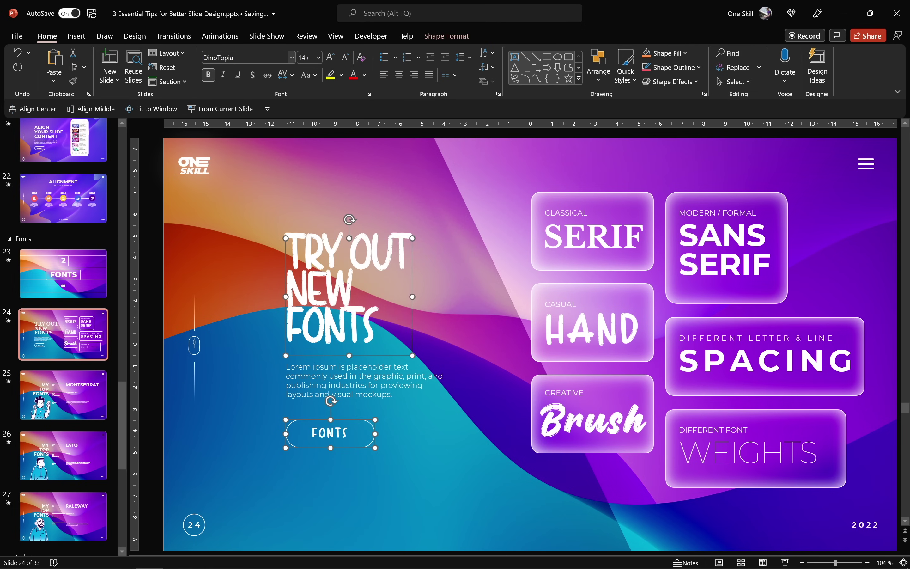
{"action": "left_click", "coordinate": [483, 338]}
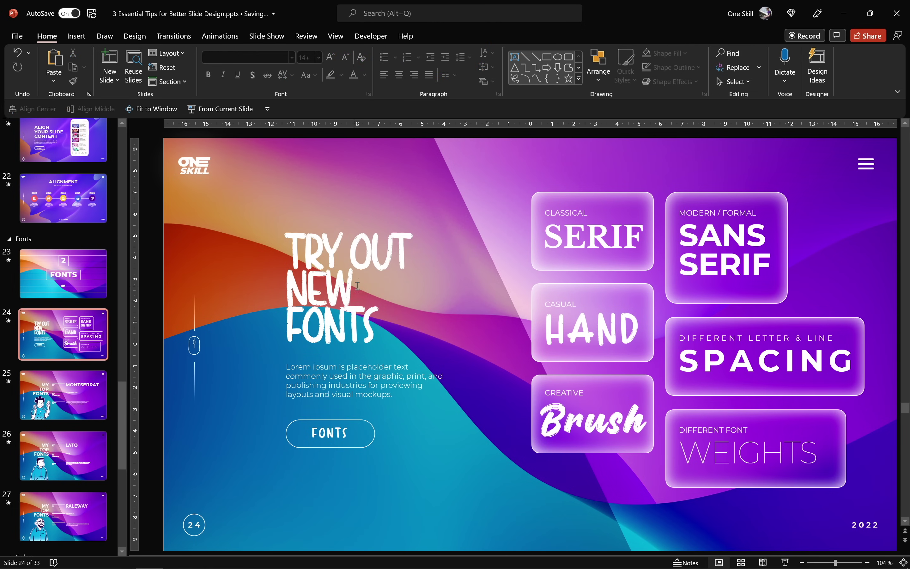
Step: Try Very Loose character spacing on the "TRY OUT NEW FONTS" heading and undo the change
{"action": "left_click", "coordinate": [382, 253]}
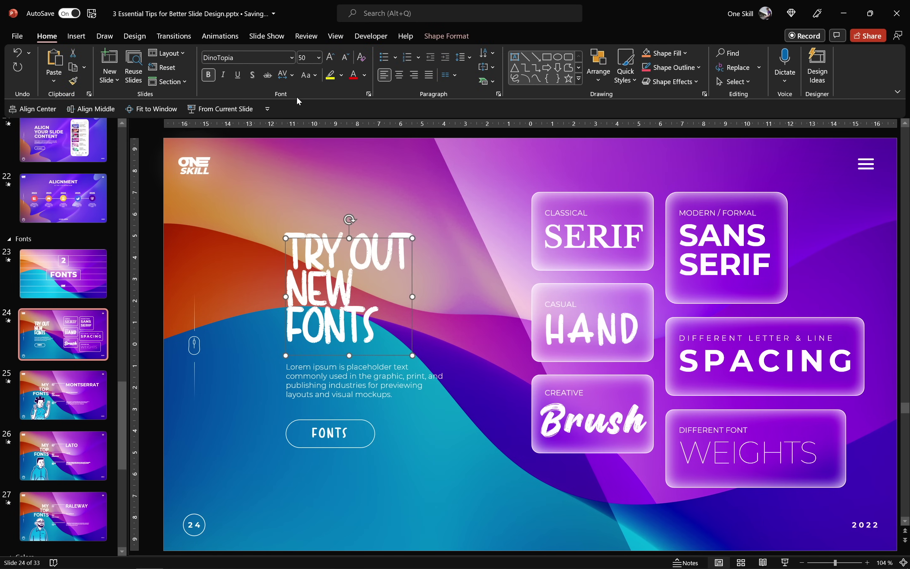
{"action": "left_click", "coordinate": [290, 75]}
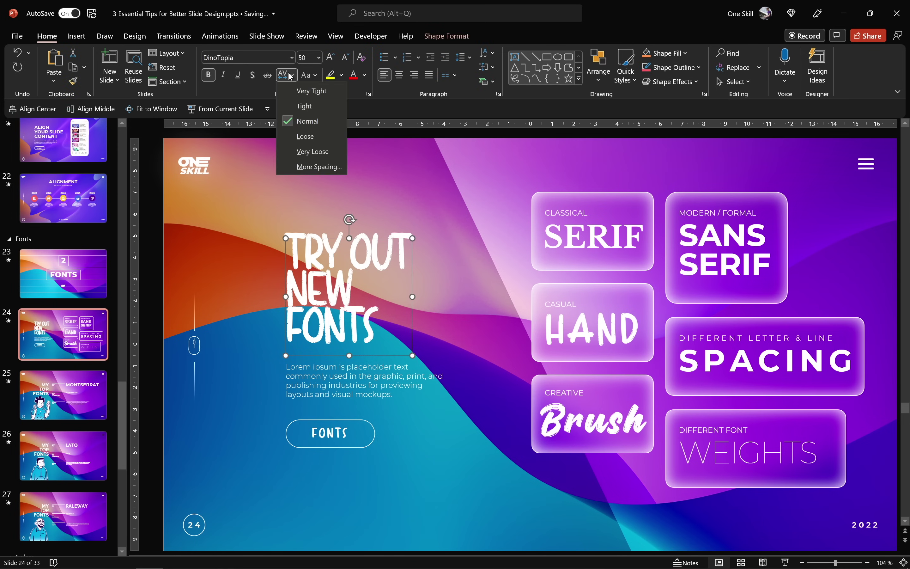
{"action": "left_click", "coordinate": [311, 151]}
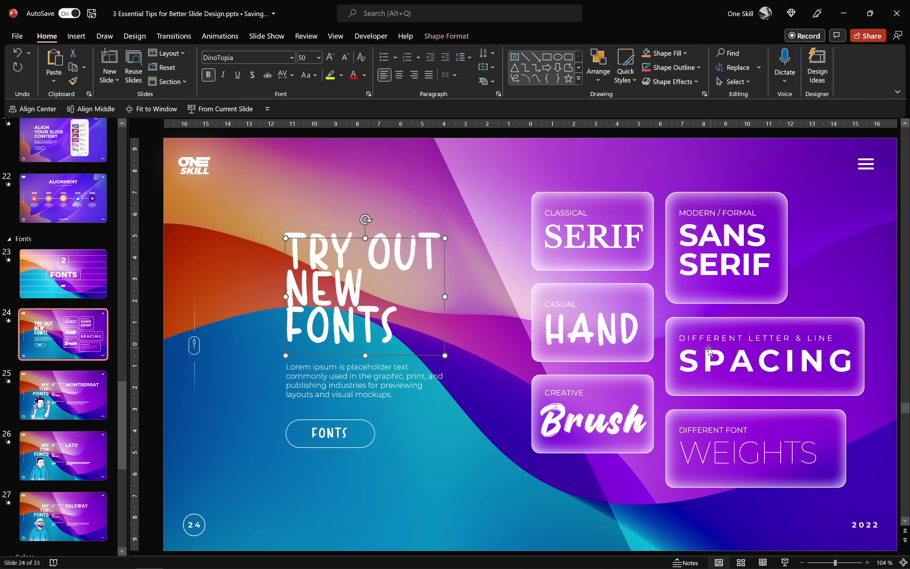
{"action": "left_click", "coordinate": [454, 281]}
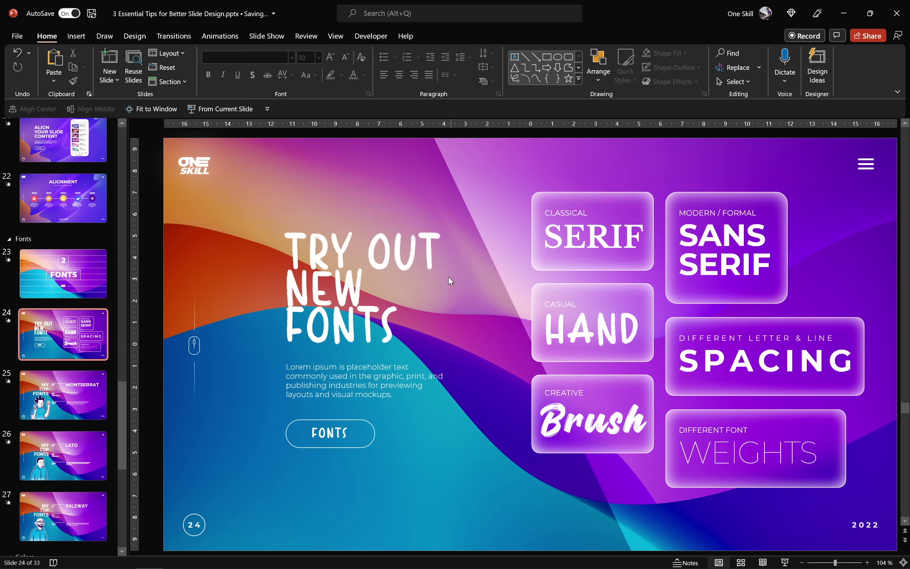
{"action": "key", "text": "ctrl+z"}
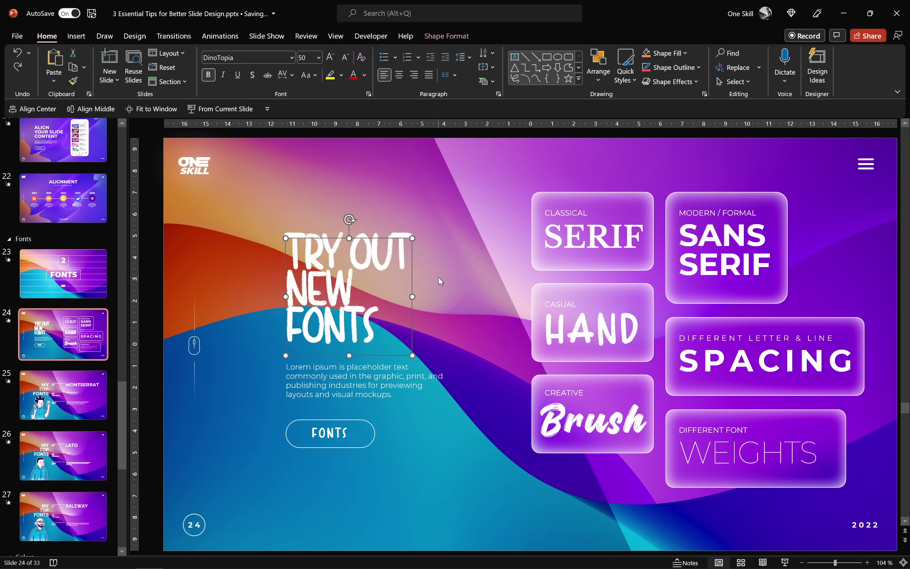
Step: Set the heading and the FONTS button to the Caramel and Vanilla font with Very Loose character spacing
{"action": "left_click", "coordinate": [359, 429], "text": "shift"}
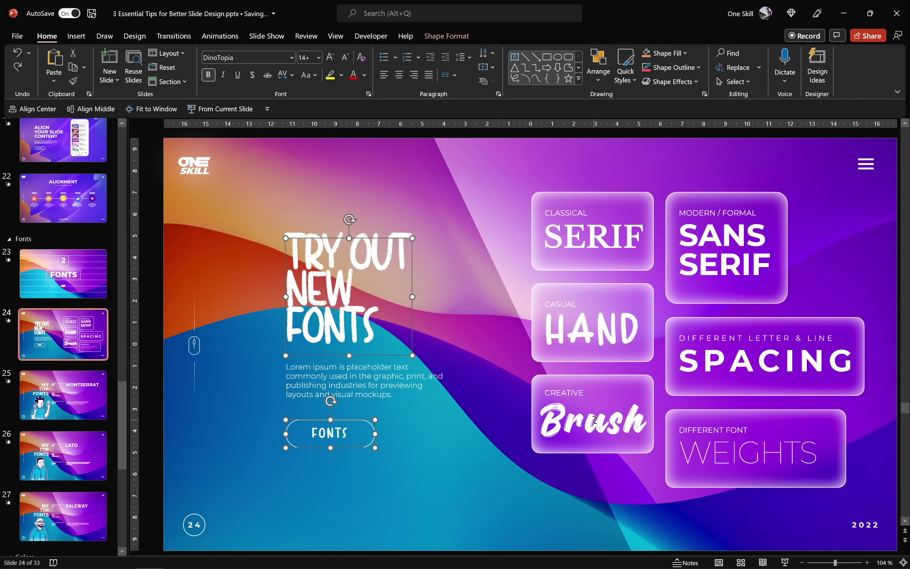
{"action": "left_click", "coordinate": [251, 60]}
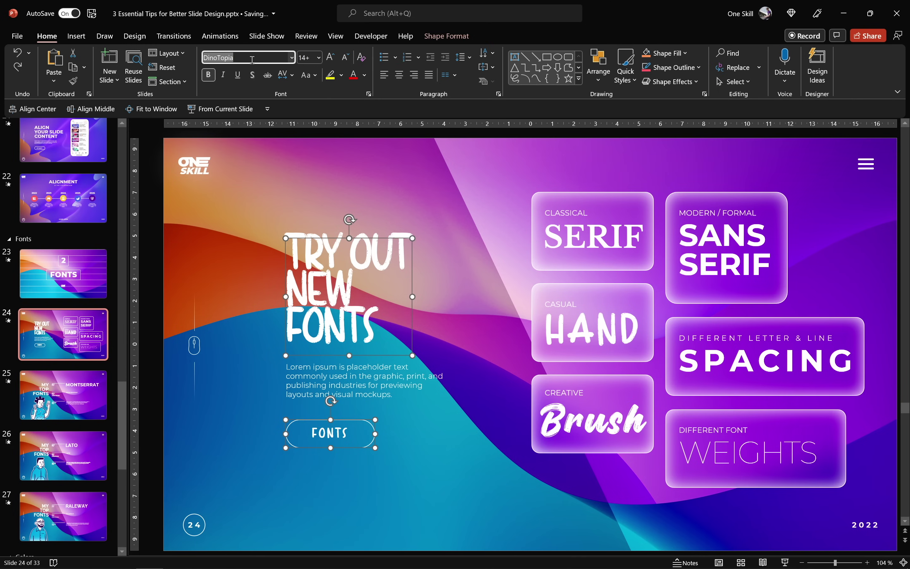
{"action": "type", "text": "Caramel and Vanilla"}
{"action": "key", "text": "Return"}
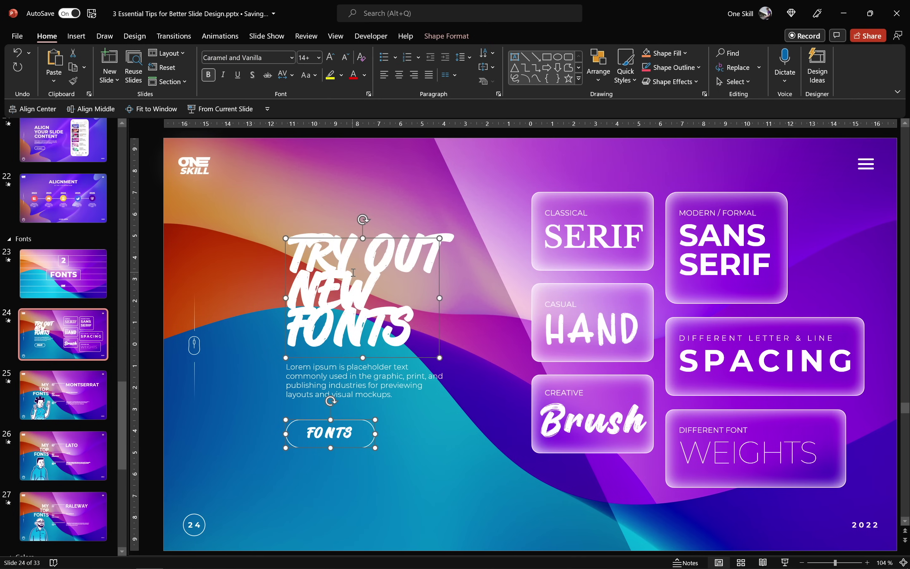
{"action": "left_click", "coordinate": [286, 74]}
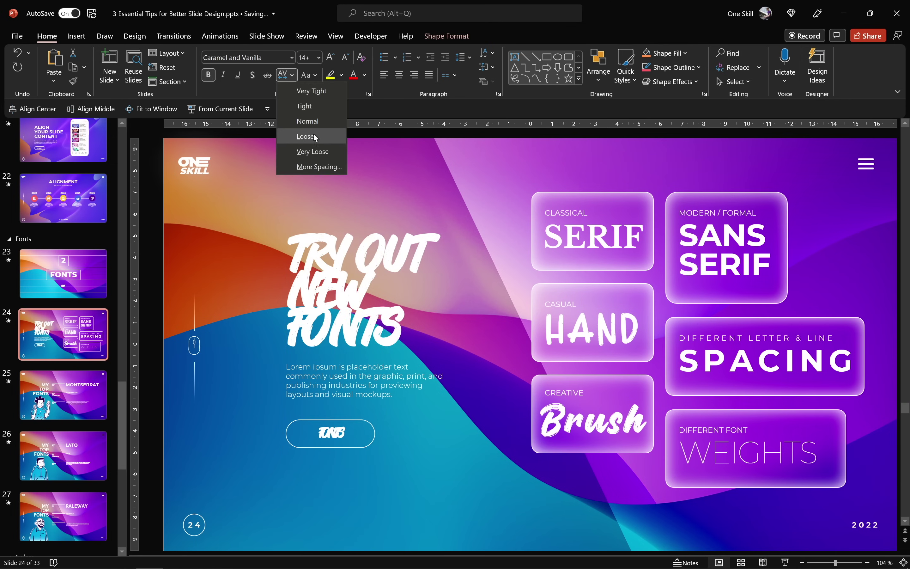
{"action": "left_click", "coordinate": [315, 151]}
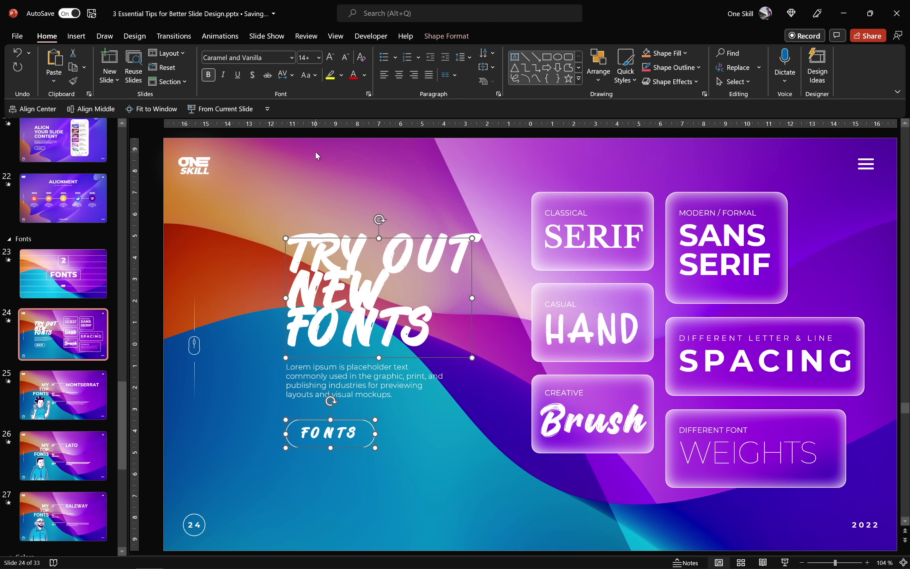
{"action": "left_click", "coordinate": [456, 411]}
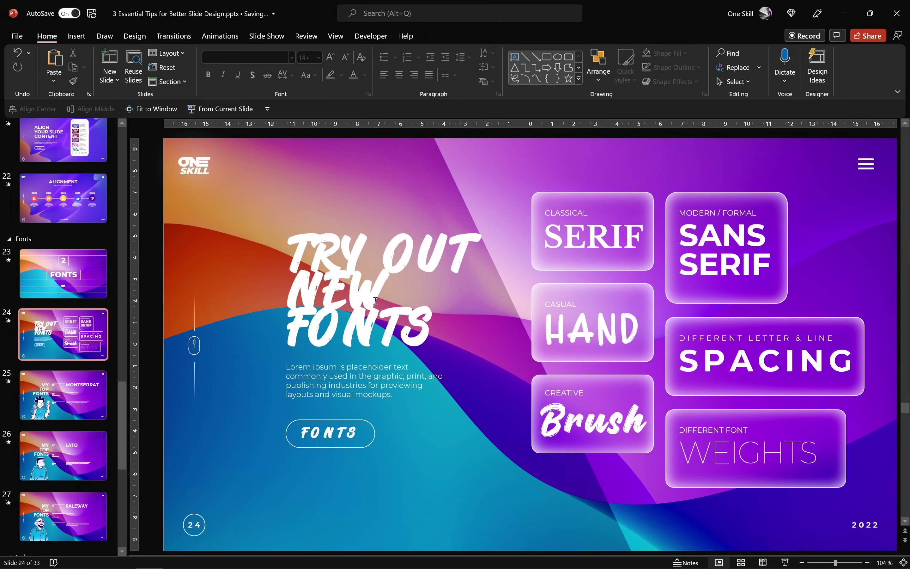
Step: Retype the slide 24 heading in mixed case as "Try Out" and "New Fonts" on two lines
{"action": "left_click", "coordinate": [323, 242]}
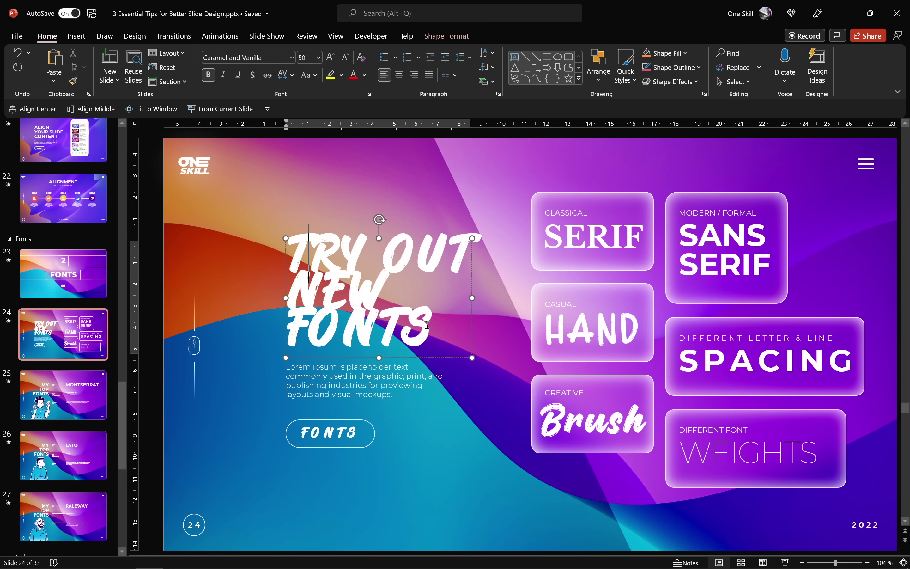
{"action": "left_click_drag", "start_coordinate": [427, 325], "coordinate": [289, 244]}
{"action": "type", "text": "T"}
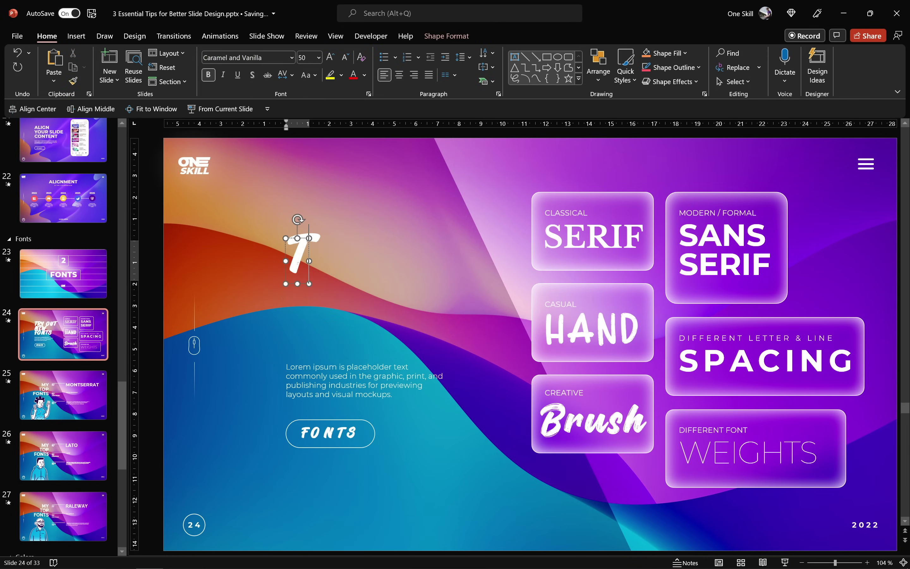
{"action": "type", "text": "ry Out"}
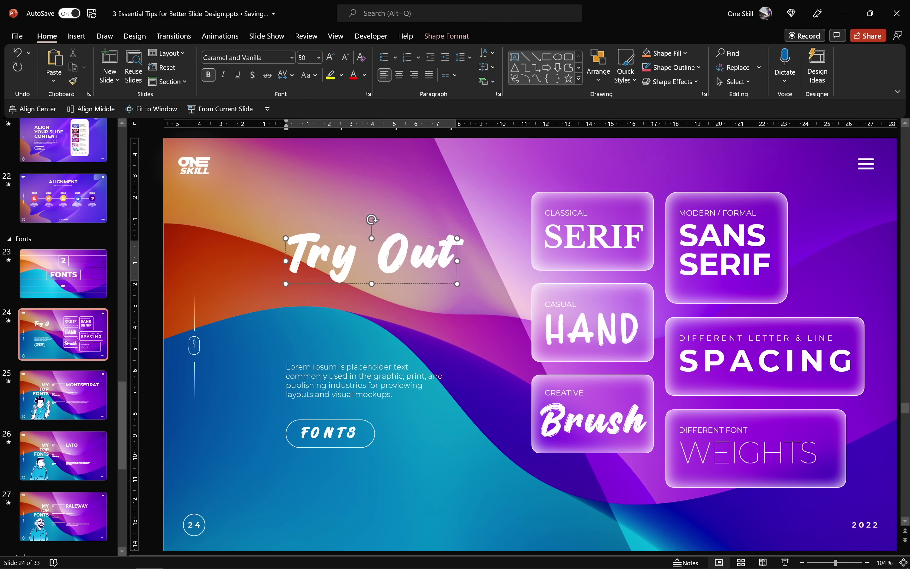
{"action": "key", "text": "Return"}
{"action": "type", "text": "New F"}
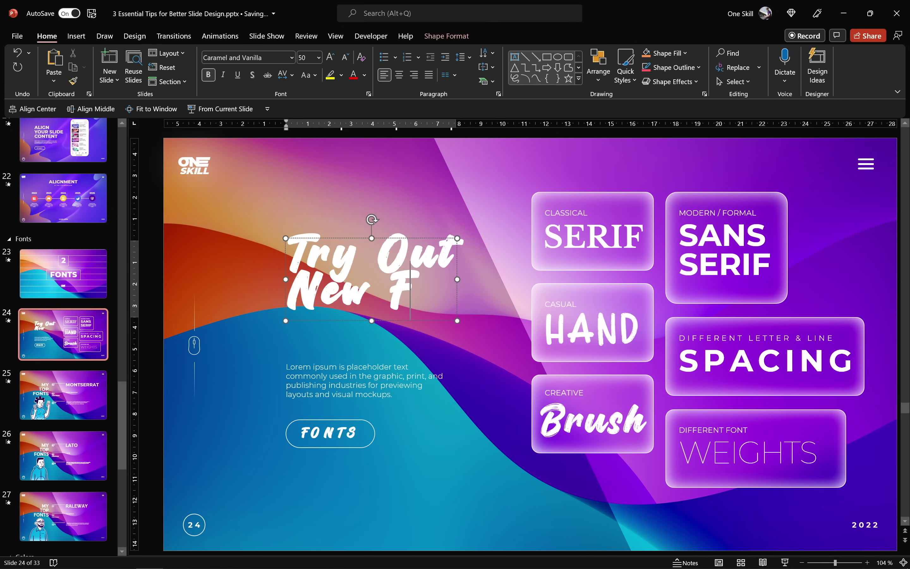
{"action": "type", "text": "onts"}
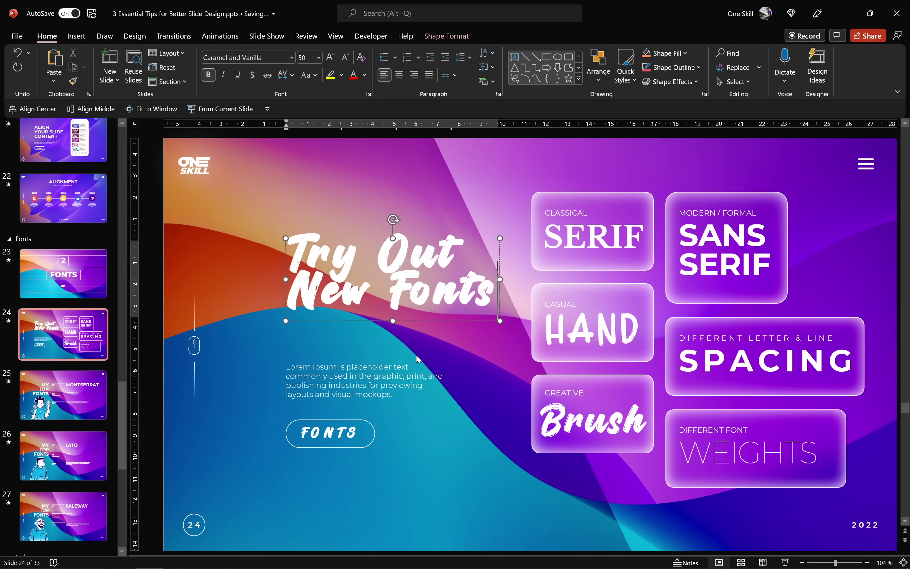
{"action": "left_click", "coordinate": [410, 353]}
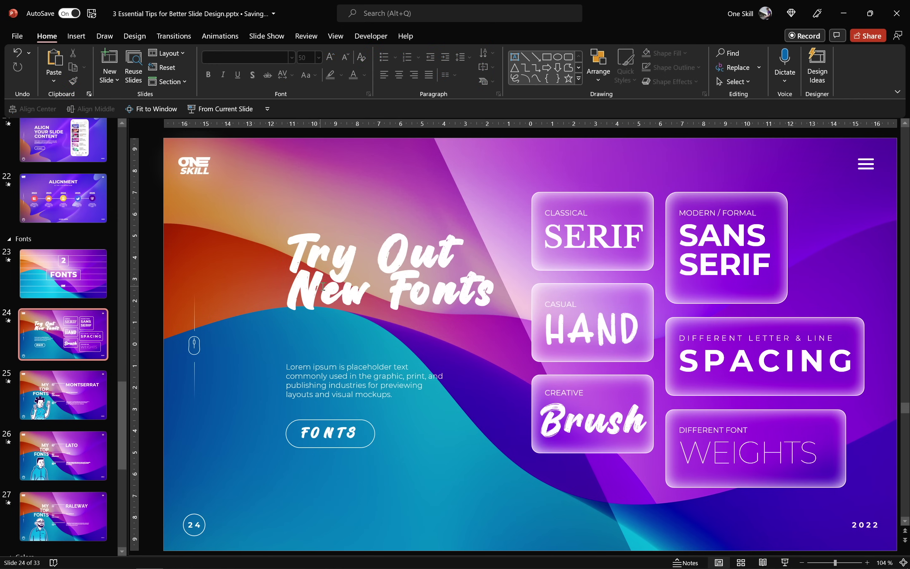
Step: Set the line spacing of the "Try Out New Fonts" heading to Single
{"action": "left_click", "coordinate": [424, 250]}
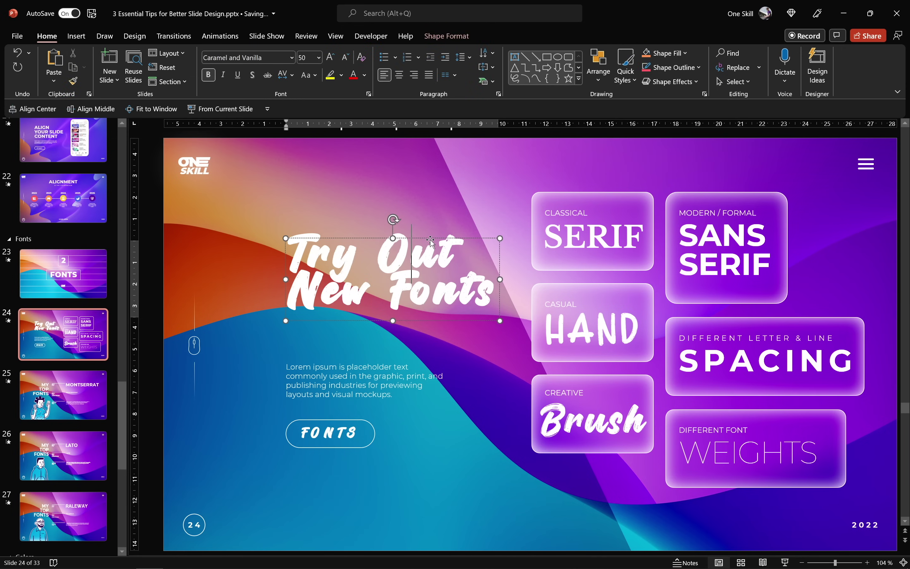
{"action": "left_click", "coordinate": [498, 95]}
{"action": "left_click_drag", "start_coordinate": [463, 204], "coordinate": [505, 109]}
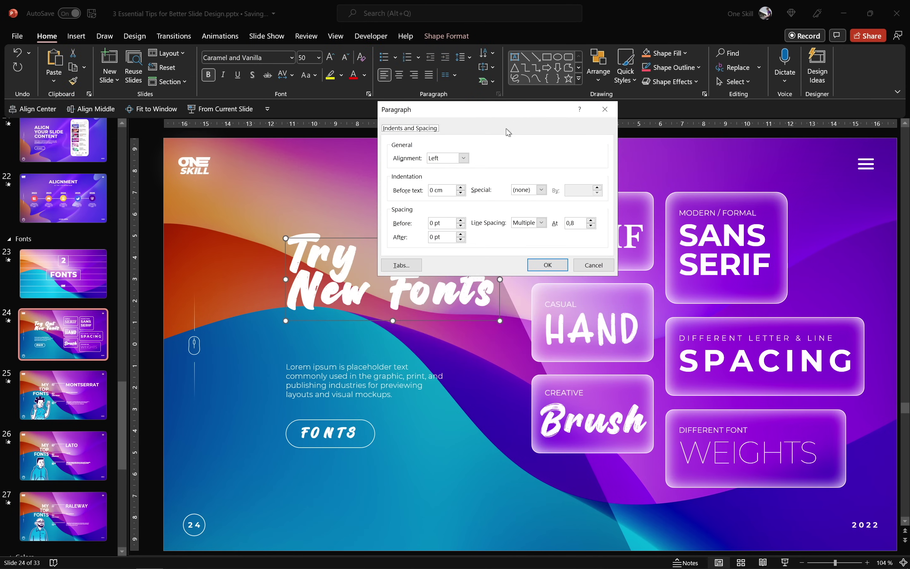
{"action": "left_click", "coordinate": [541, 222]}
{"action": "left_click", "coordinate": [526, 234]}
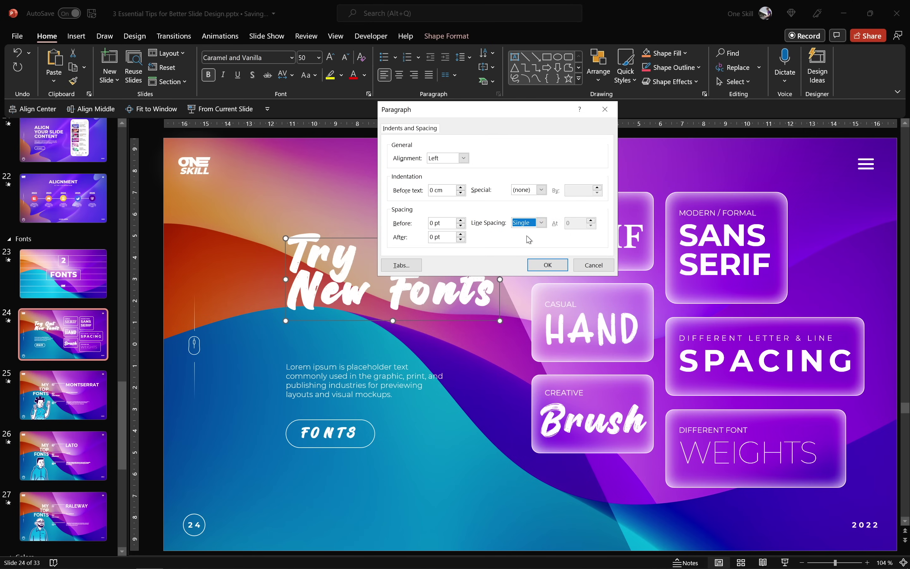
{"action": "left_click", "coordinate": [550, 265]}
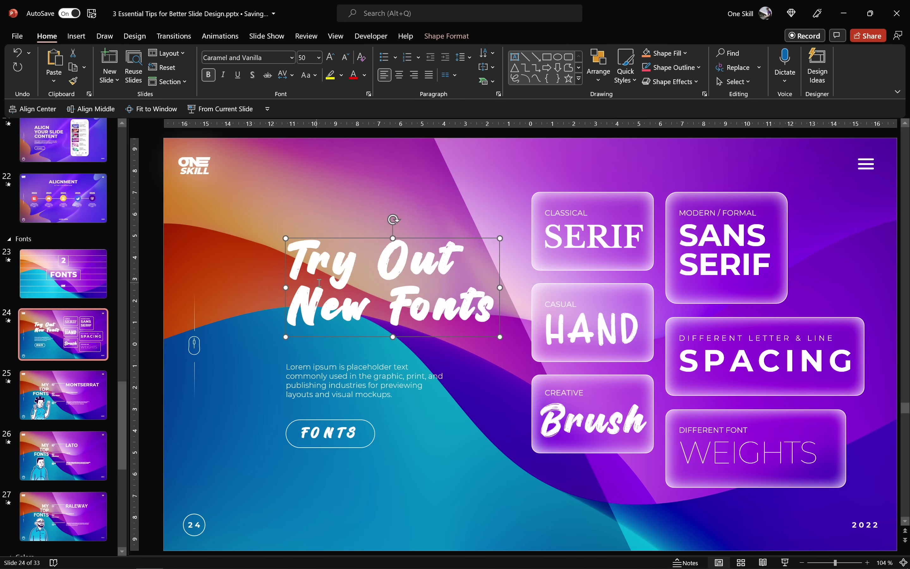
{"action": "left_click", "coordinate": [423, 209]}
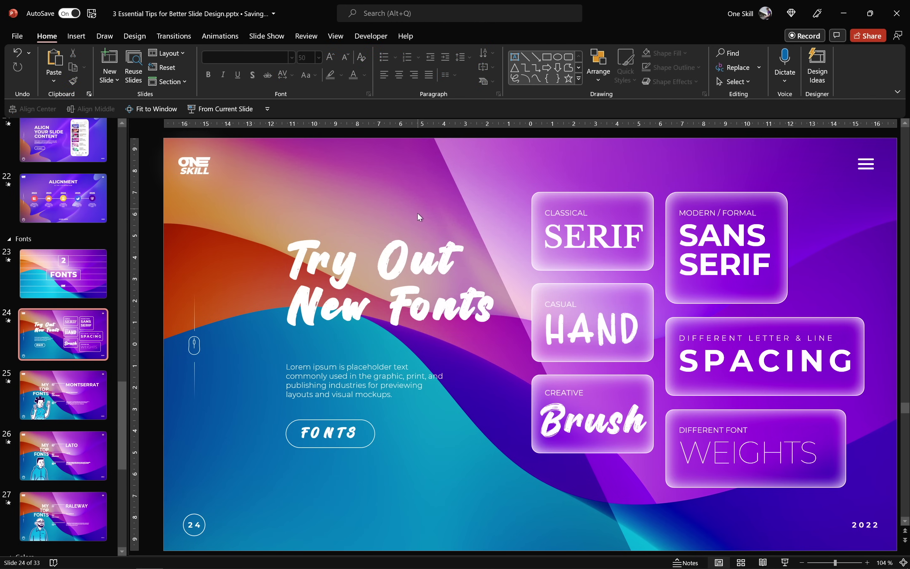
Step: Undo the heading's spacing, text and font changes and the button's font changes, back to the Montserrat design
{"action": "left_click", "coordinate": [380, 236]}
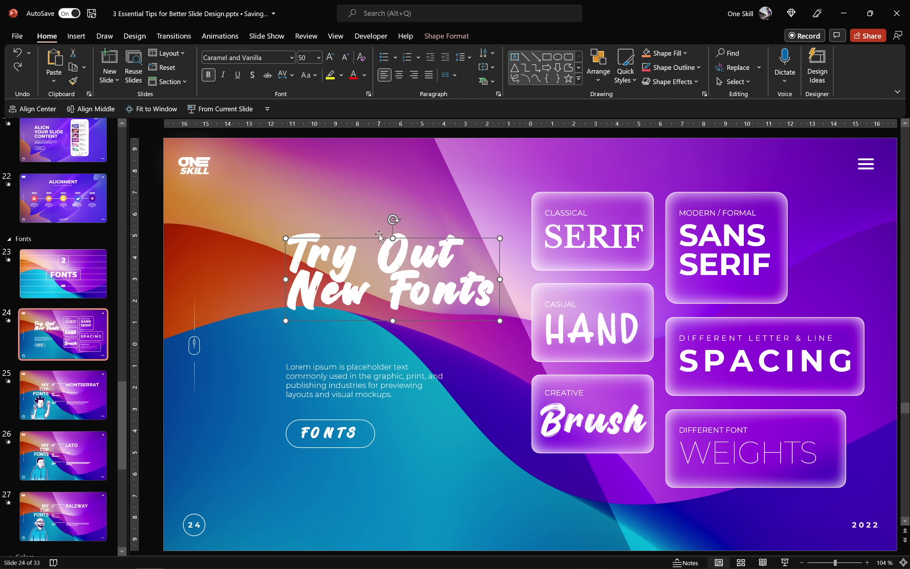
{"action": "key", "text": "ctrl+shift+v"}
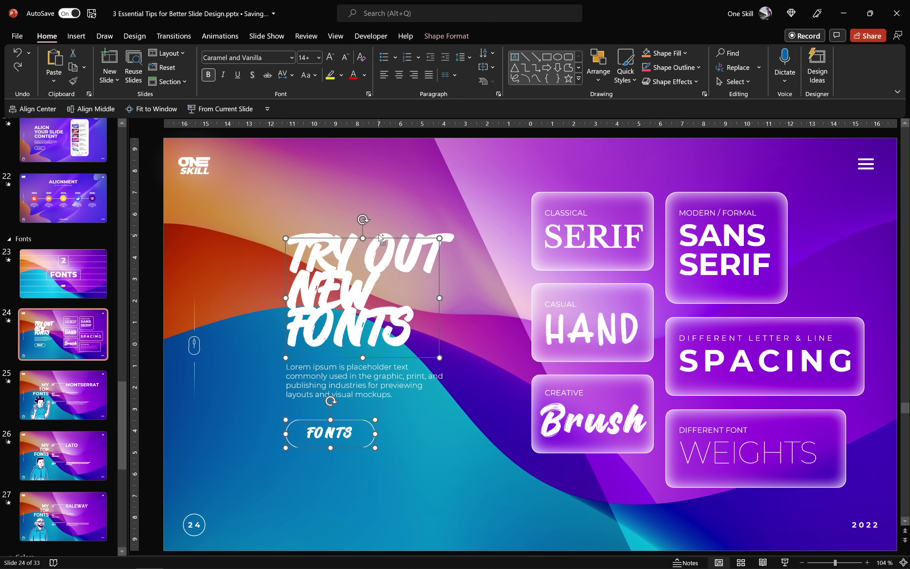
{"action": "key", "text": "ctrl+z"}
{"action": "key", "text": "ctrl+z"}
{"action": "key", "text": "ctrl+z"}
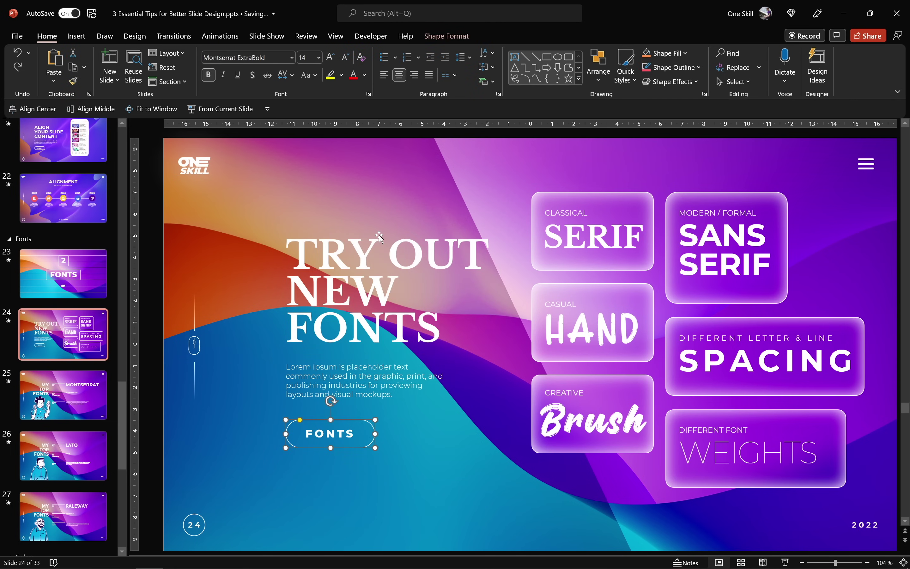
{"action": "key", "text": "ctrl+z"}
{"action": "left_click", "coordinate": [344, 219]}
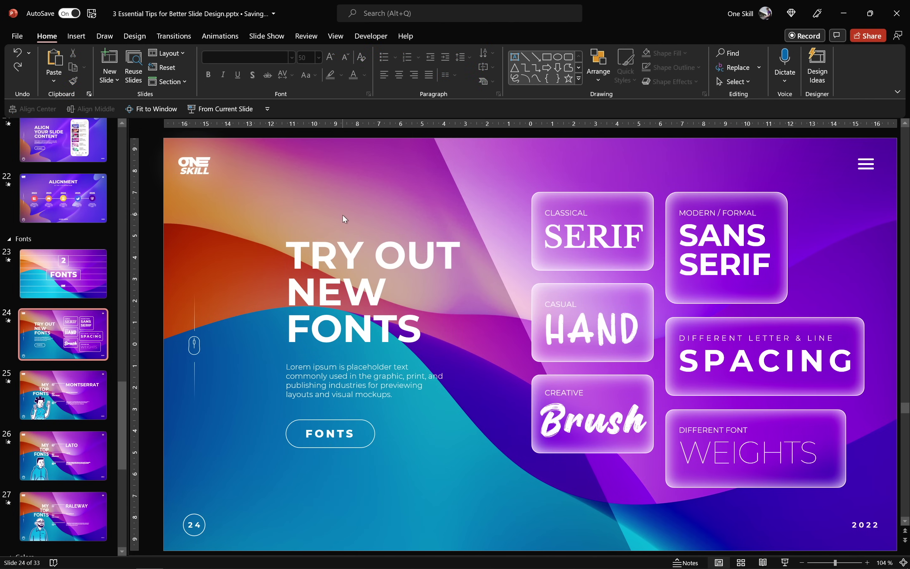
Step: Set the "TRY OUT NEW FONTS" heading to Single line spacing and move it up on the slide
{"action": "left_click", "coordinate": [398, 262]}
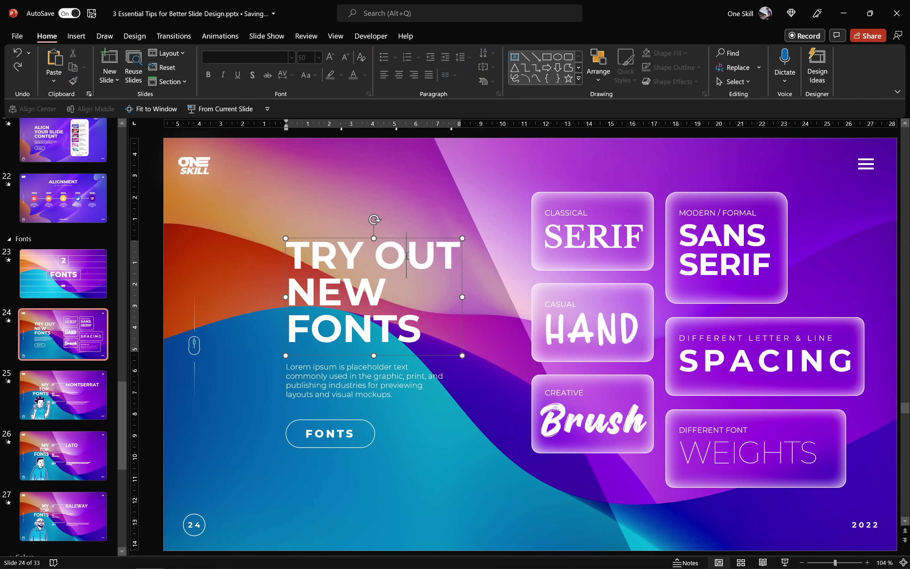
{"action": "left_click", "coordinate": [394, 239]}
{"action": "left_click", "coordinate": [498, 95]}
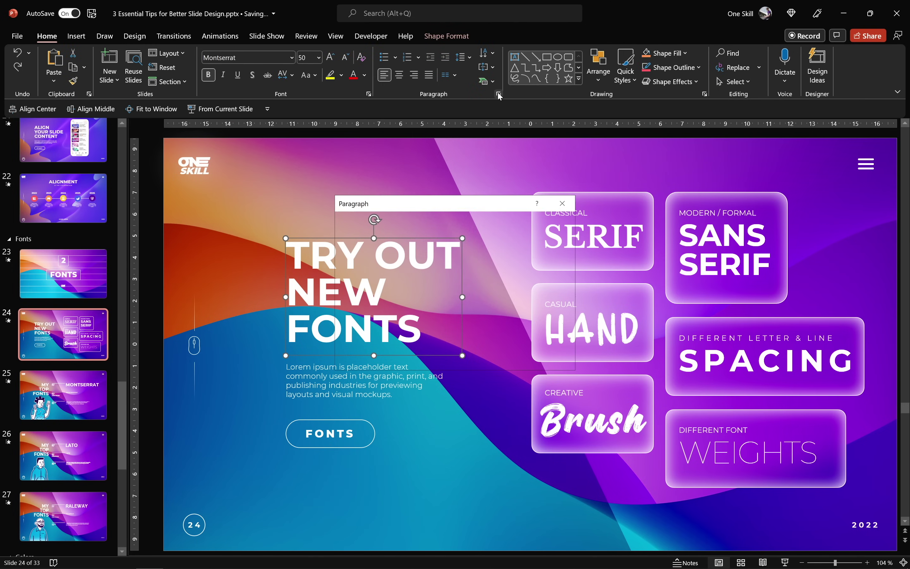
{"action": "left_click_drag", "start_coordinate": [481, 202], "coordinate": [554, 129]}
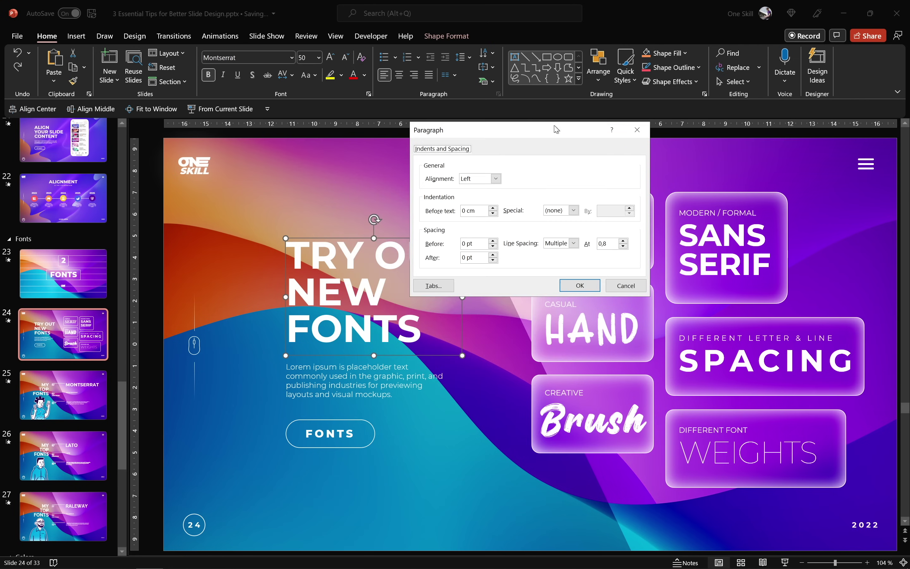
{"action": "left_click", "coordinate": [574, 244]}
{"action": "left_click", "coordinate": [564, 255]}
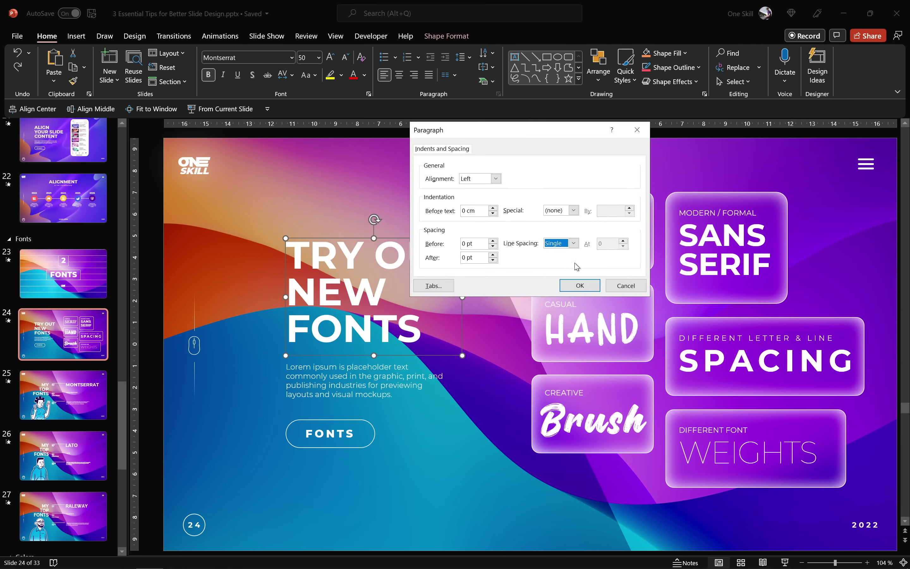
{"action": "left_click", "coordinate": [583, 284]}
{"action": "left_click_drag", "start_coordinate": [417, 240], "coordinate": [416, 210]}
{"action": "left_click", "coordinate": [268, 254]}
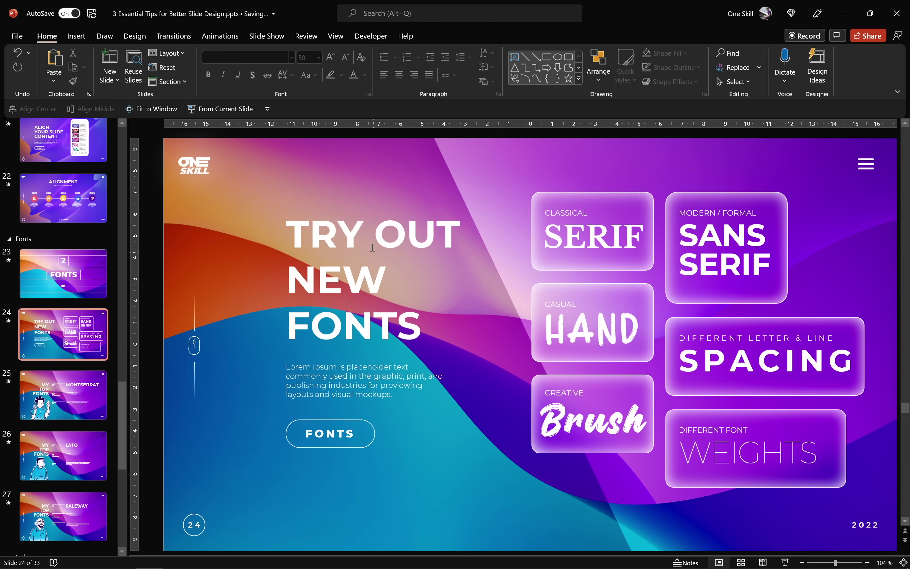
Step: Change the heading's line spacing to Multiple at 0.8
{"action": "left_click", "coordinate": [368, 231]}
{"action": "left_click", "coordinate": [385, 209]}
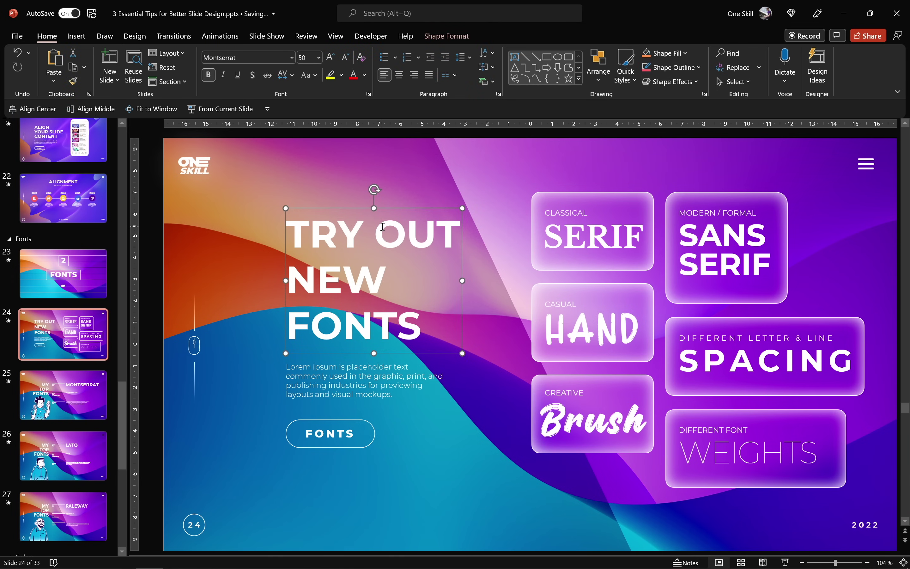
{"action": "left_click", "coordinate": [499, 94]}
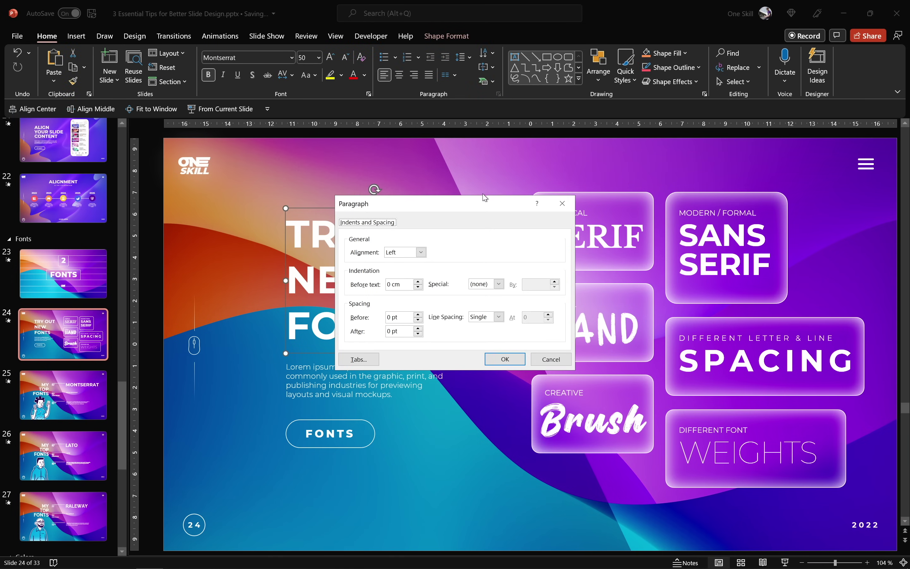
{"action": "left_click_drag", "start_coordinate": [480, 205], "coordinate": [585, 138]}
{"action": "left_click", "coordinate": [601, 246]}
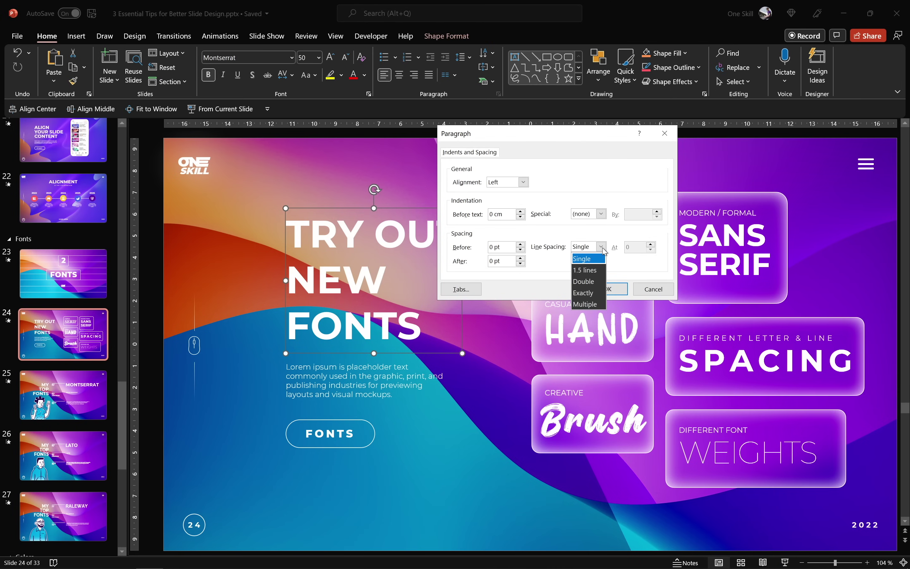
{"action": "left_click", "coordinate": [585, 304]}
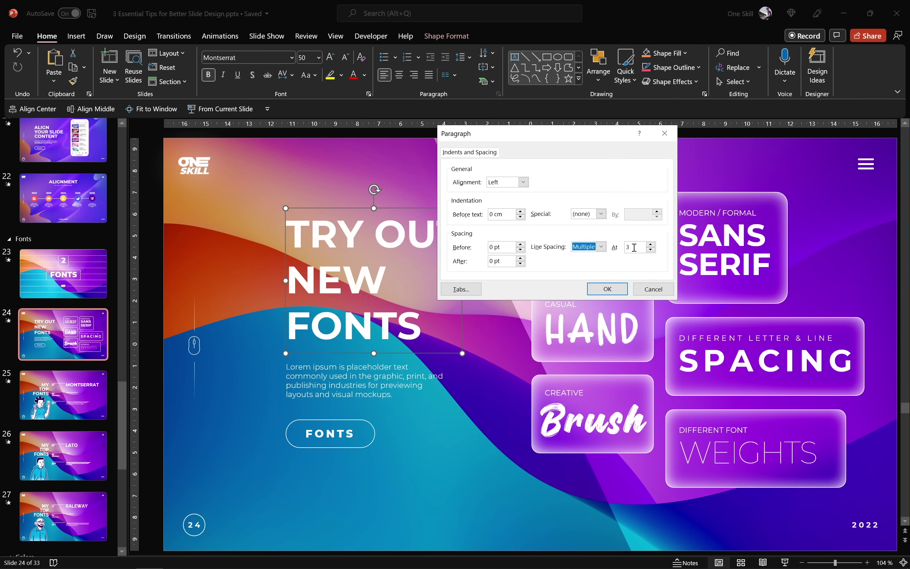
{"action": "key", "text": "Tab"}
{"action": "type", "text": "0,"}
{"action": "left_click", "coordinate": [607, 289]}
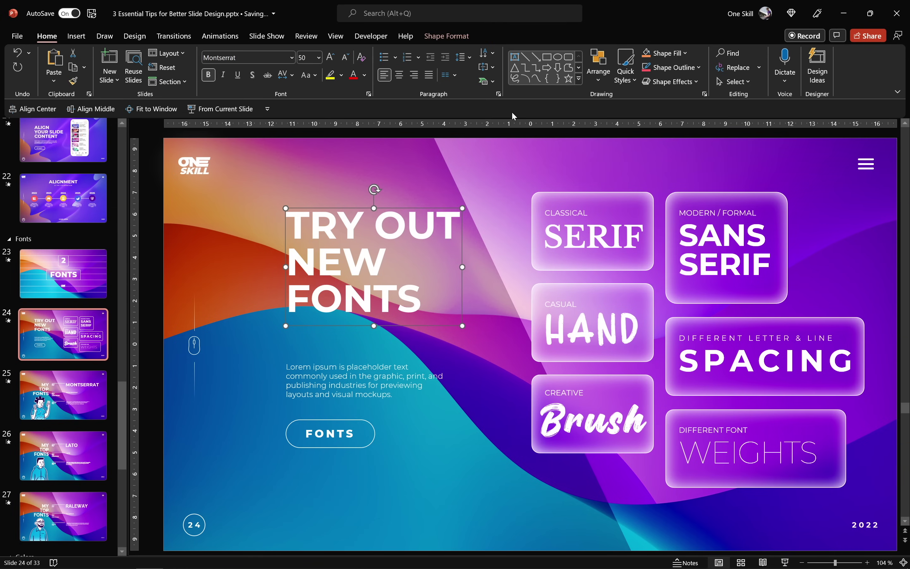
Step: Tighten the heading's Multiple line spacing below 0.8 and move the heading down slightly
{"action": "left_click", "coordinate": [498, 94]}
{"action": "left_click_drag", "start_coordinate": [500, 202], "coordinate": [662, 162]}
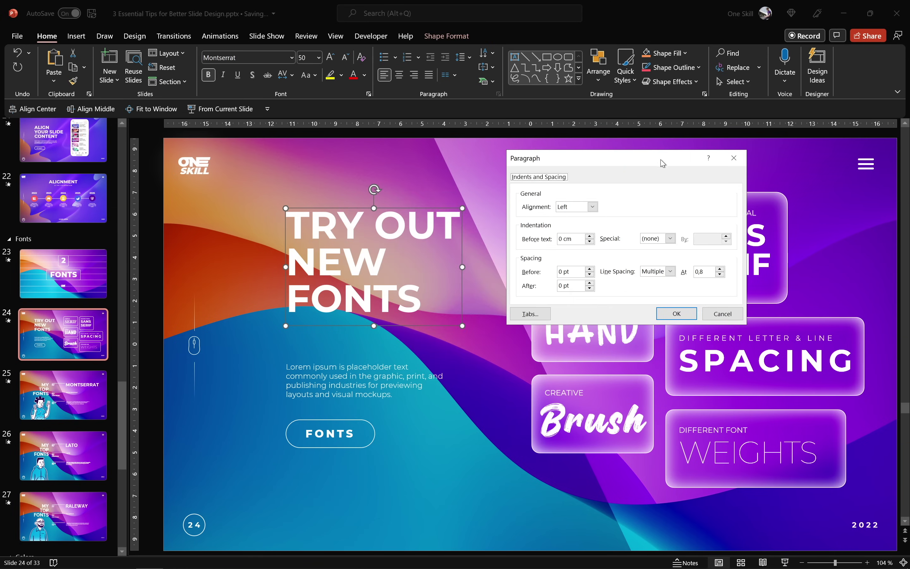
{"action": "left_click", "coordinate": [708, 271]}
{"action": "left_click", "coordinate": [672, 315]}
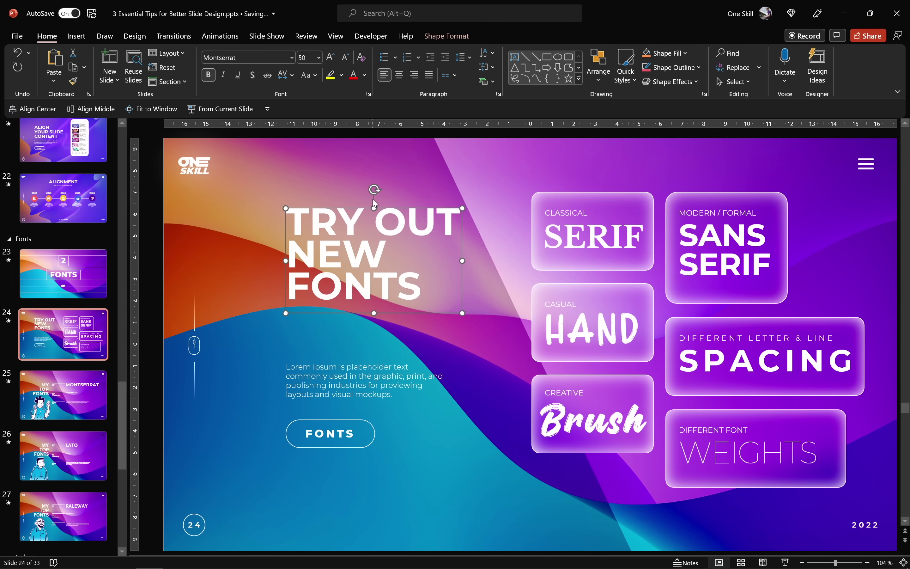
{"action": "left_click_drag", "start_coordinate": [380, 208], "coordinate": [380, 231]}
{"action": "left_click", "coordinate": [396, 221]}
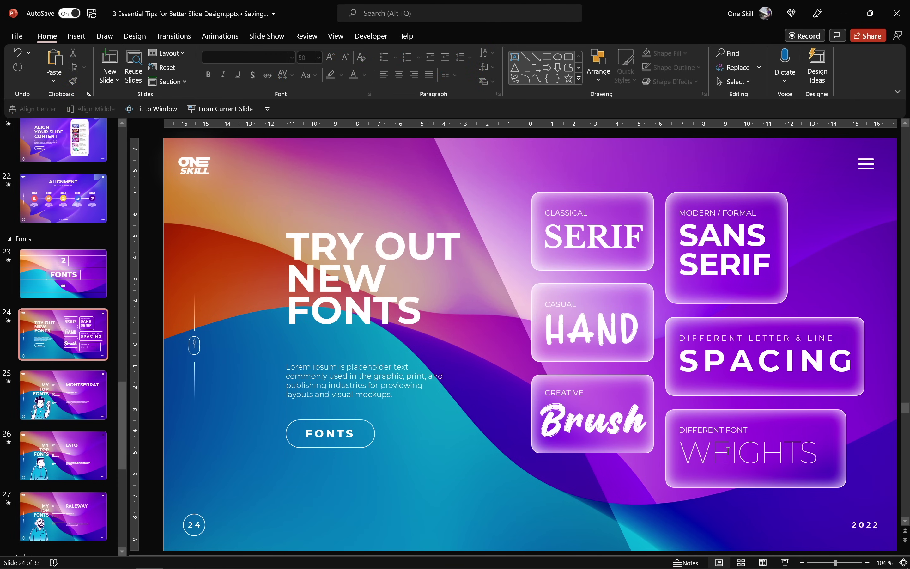
Step: Set the lorem ipsum paragraph's font to Montserrat Thin and move the heading down closer to the paragraph
{"action": "left_click", "coordinate": [355, 259]}
{"action": "left_click_drag", "start_coordinate": [433, 315], "coordinate": [372, 210]}
{"action": "left_click", "coordinate": [334, 360]}
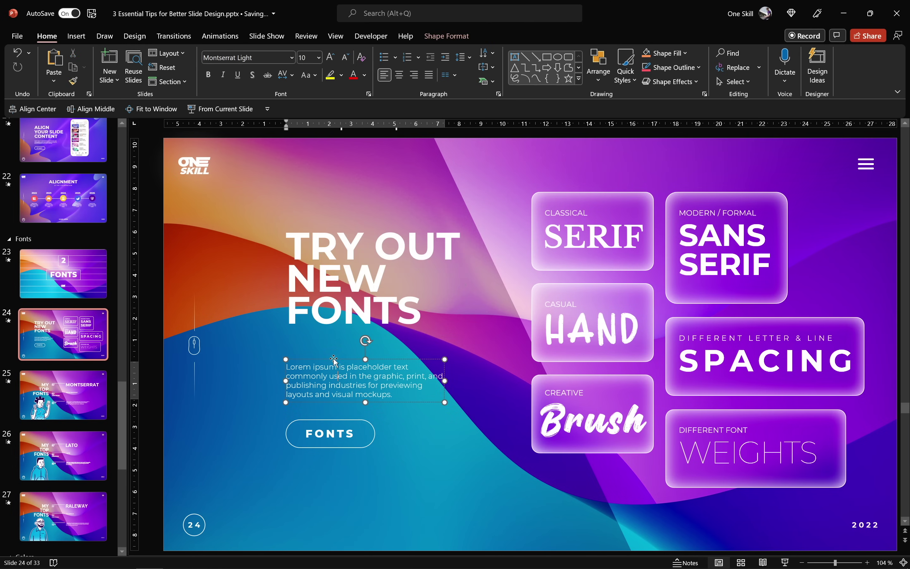
{"action": "left_click", "coordinate": [340, 359]}
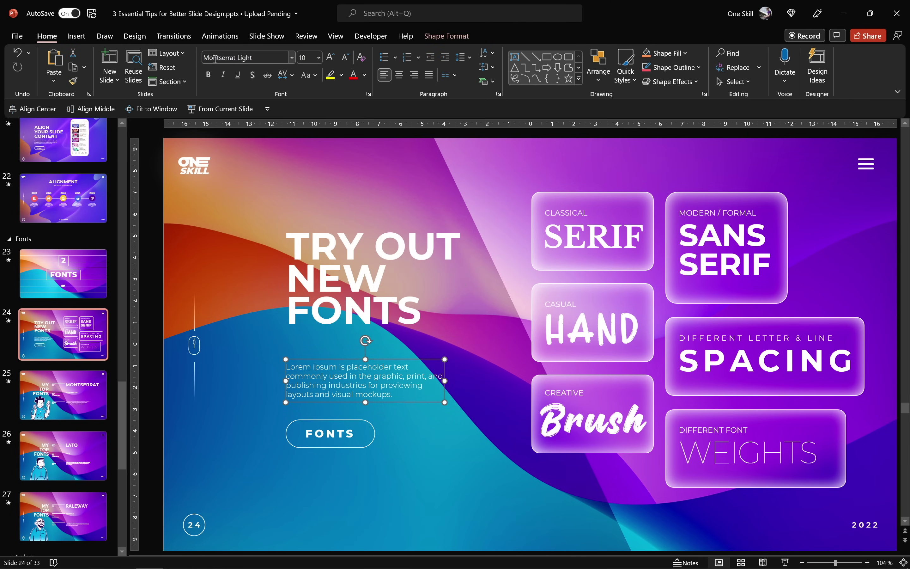
{"action": "double_click", "coordinate": [245, 57]}
{"action": "type", "text": "Thin"}
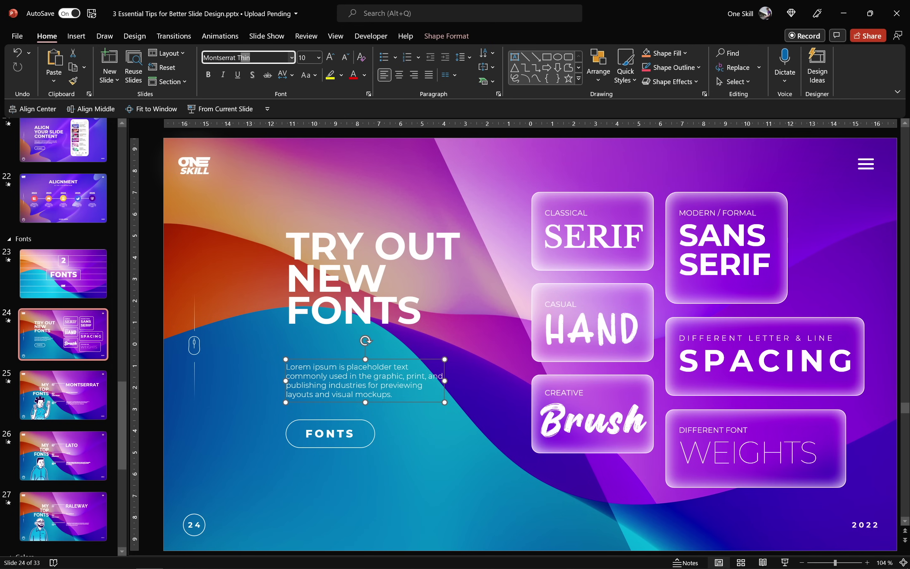
{"action": "key", "text": "Return"}
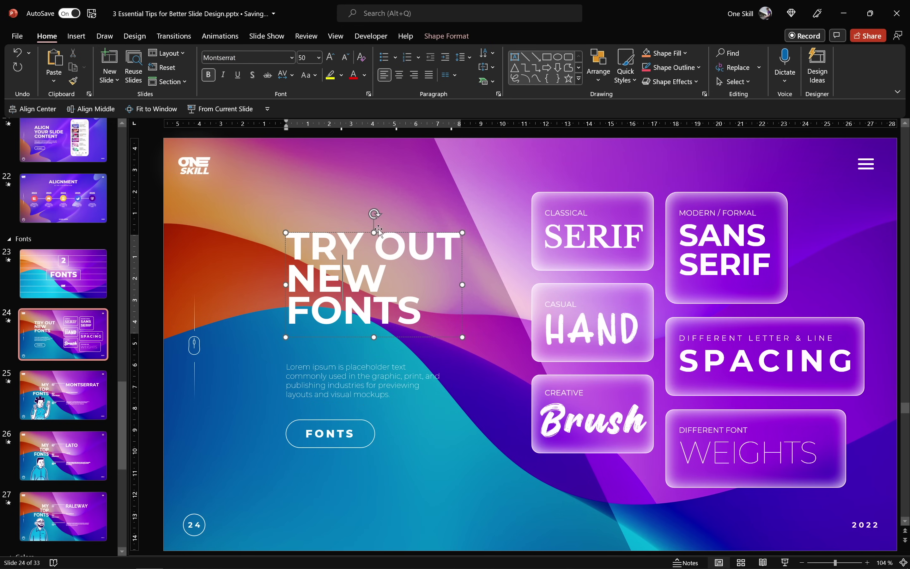
{"action": "left_click_drag", "start_coordinate": [380, 230], "coordinate": [380, 249]}
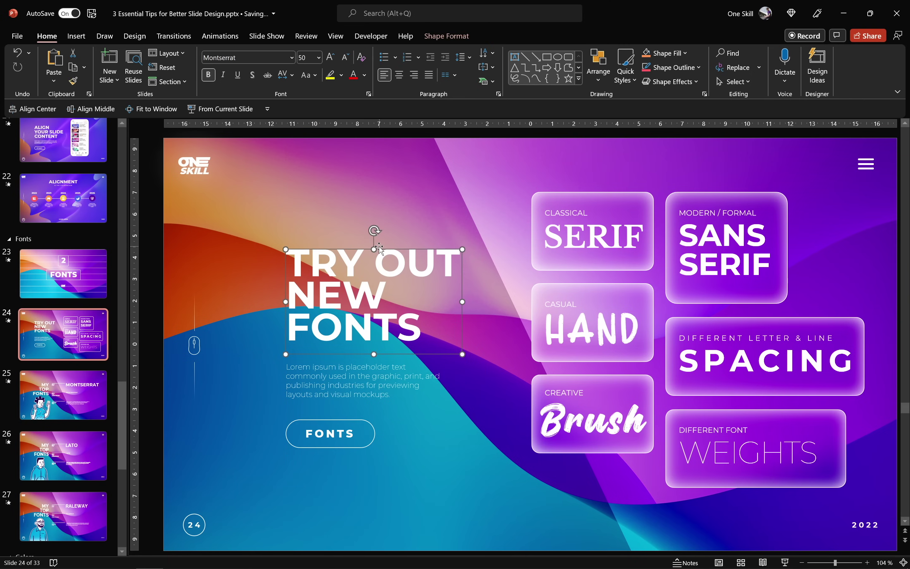
Step: Start the slide show from slide 24 and advance to the Montserrat slide, number 25
{"action": "left_click", "coordinate": [783, 562]}
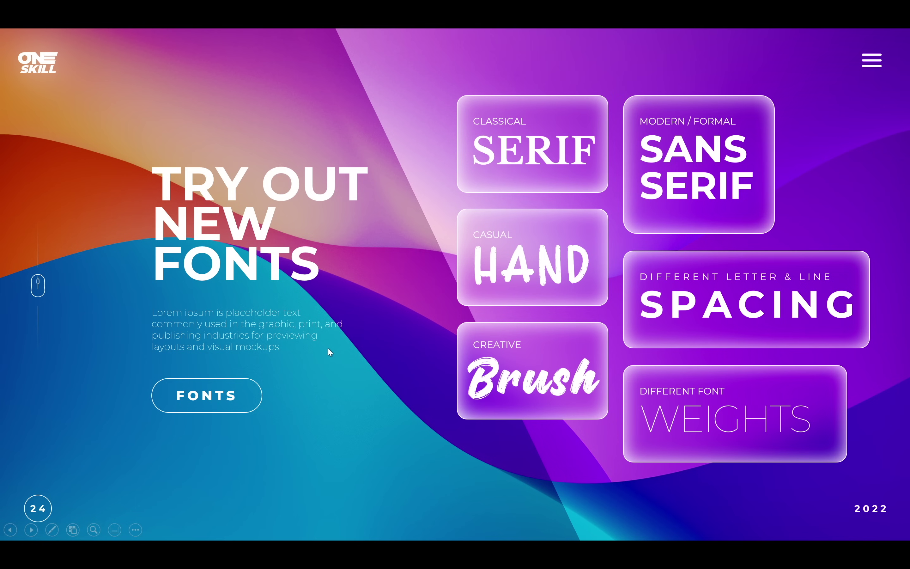
{"action": "left_click", "coordinate": [397, 274]}
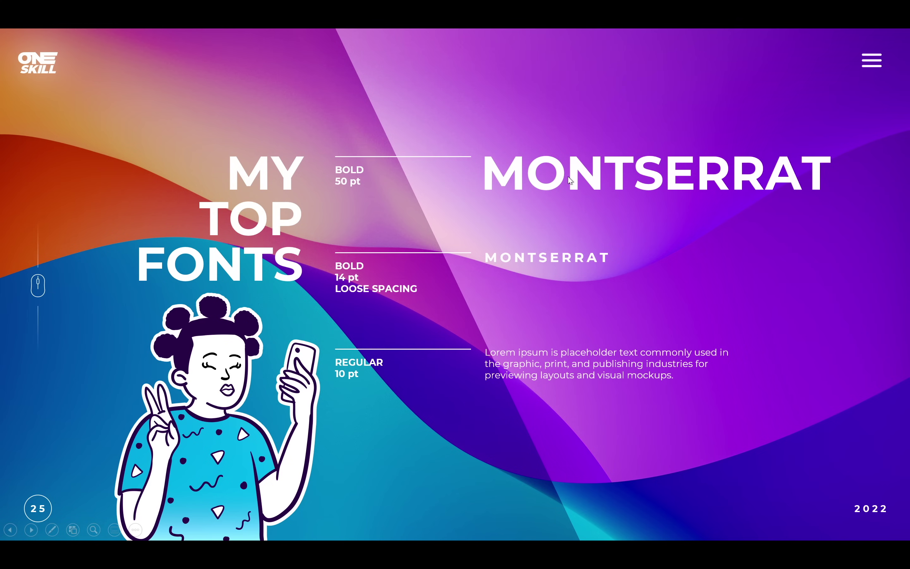
Step: Advance the slide show past the Lato slide to the Raleway slide, number 27, and end the show there
{"action": "left_click", "coordinate": [507, 209]}
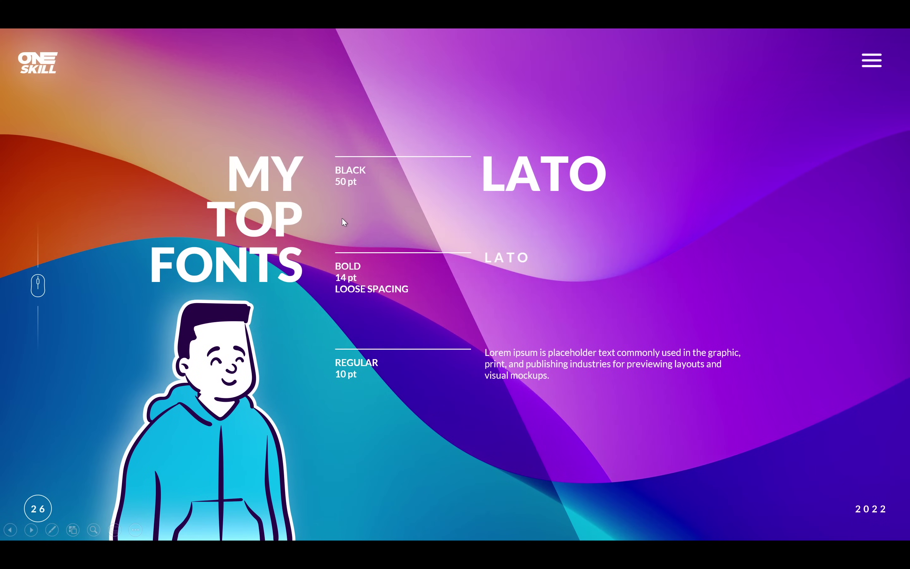
{"action": "left_click", "coordinate": [463, 184]}
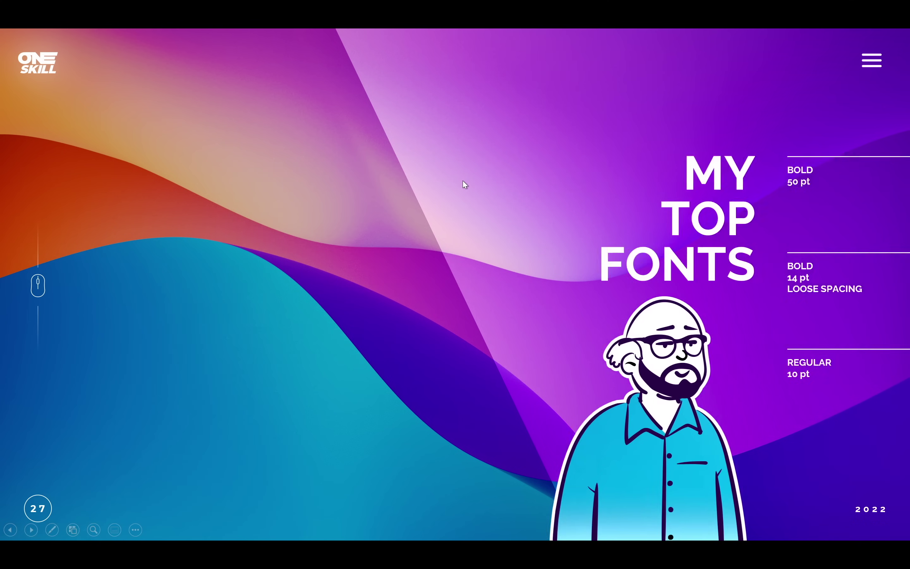
{"action": "left_click", "coordinate": [463, 183]}
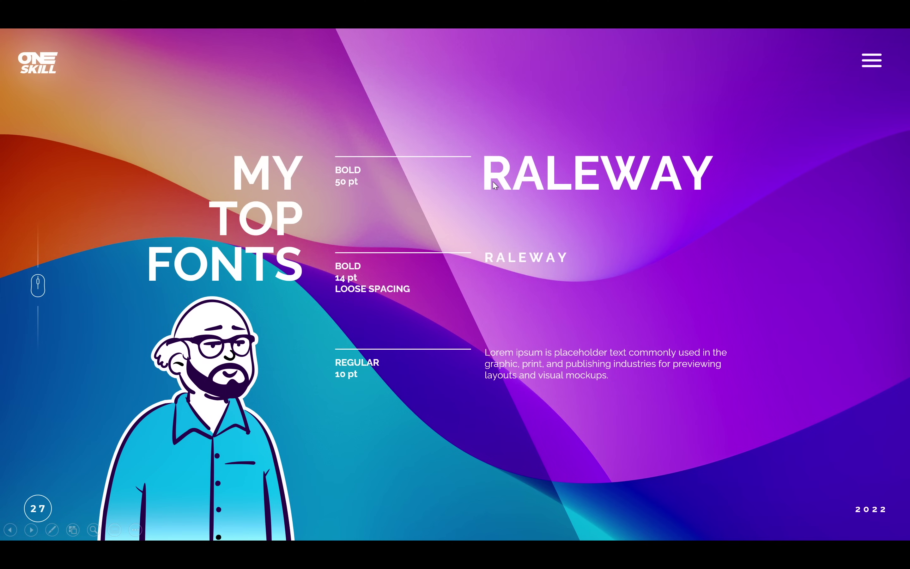
{"action": "key", "text": "Escape"}
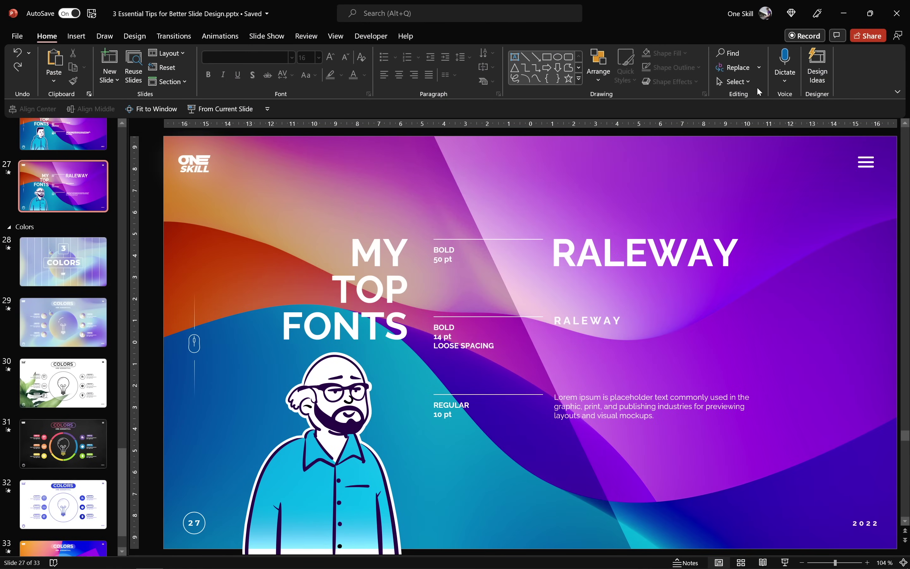
Step: Replace the Raleway font with DinoTopia throughout the presentation using Replace Fonts, and close the dialog
{"action": "left_click", "coordinate": [759, 67]}
{"action": "left_click", "coordinate": [757, 97]}
{"action": "left_click_drag", "start_coordinate": [449, 254], "coordinate": [622, 158]}
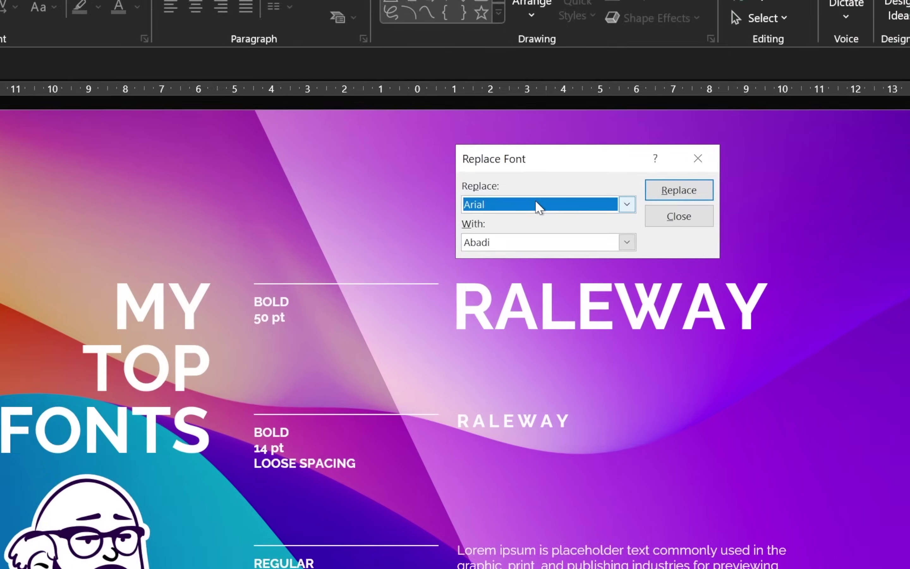
{"action": "left_click", "coordinate": [627, 204]}
{"action": "scroll", "coordinate": [629, 266], "scroll_direction": "down", "scroll_amount": 2}
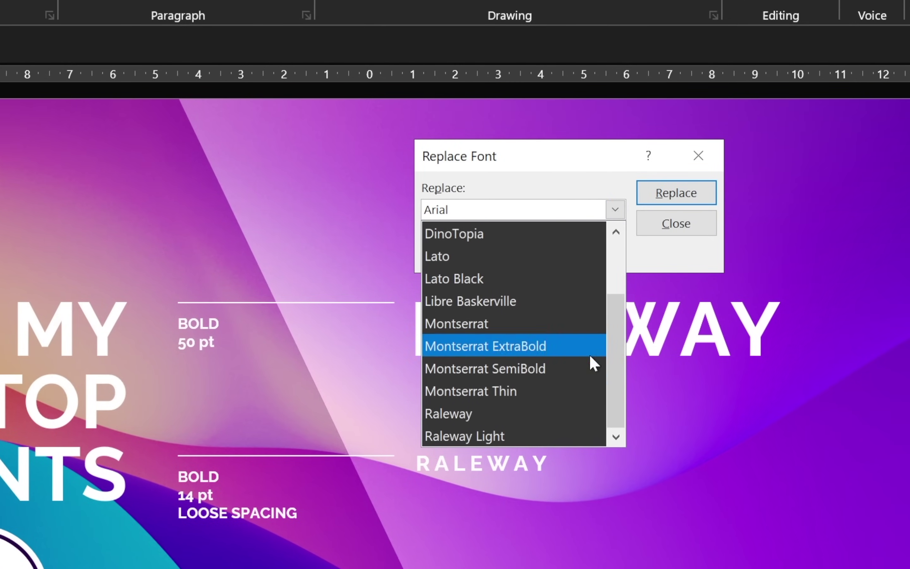
{"action": "left_click", "coordinate": [510, 415]}
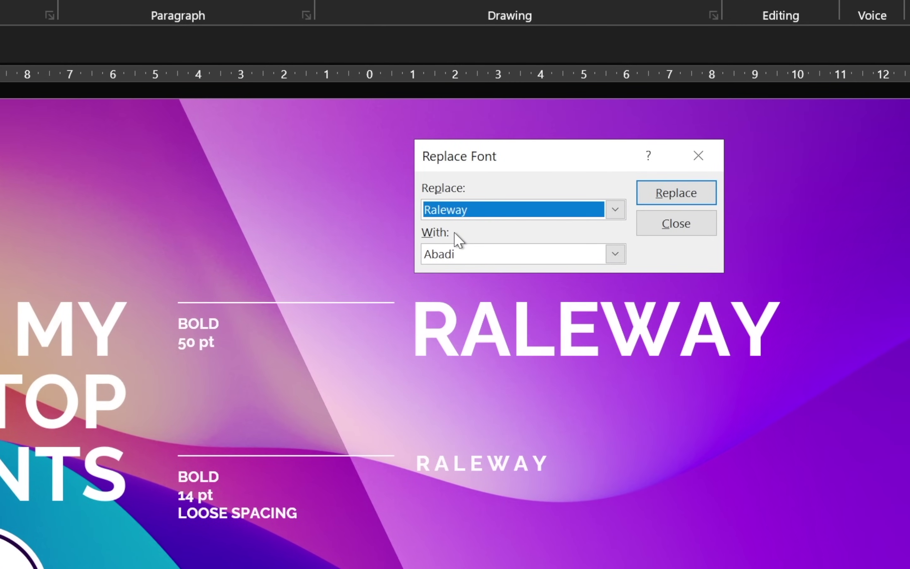
{"action": "left_click", "coordinate": [615, 254]}
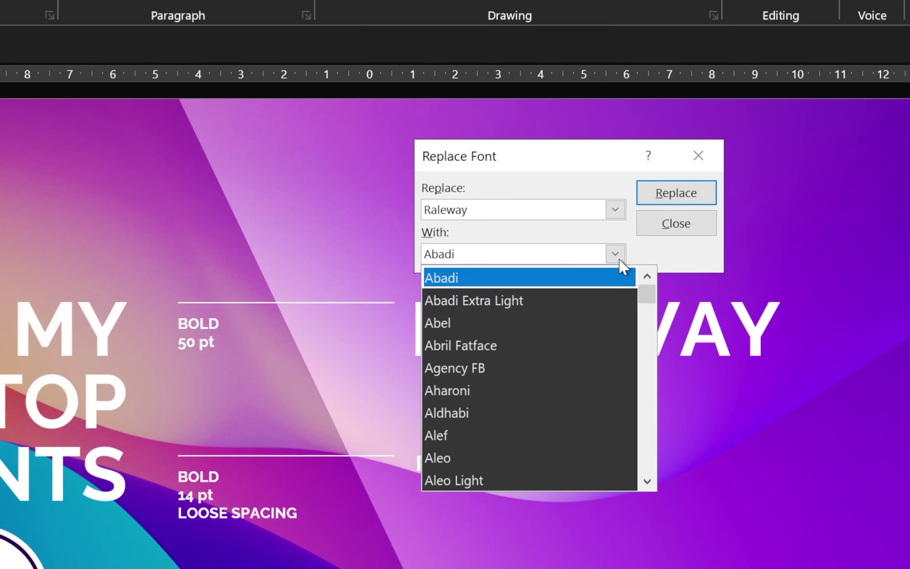
{"action": "scroll", "coordinate": [523, 387], "scroll_direction": "down", "scroll_amount": 20}
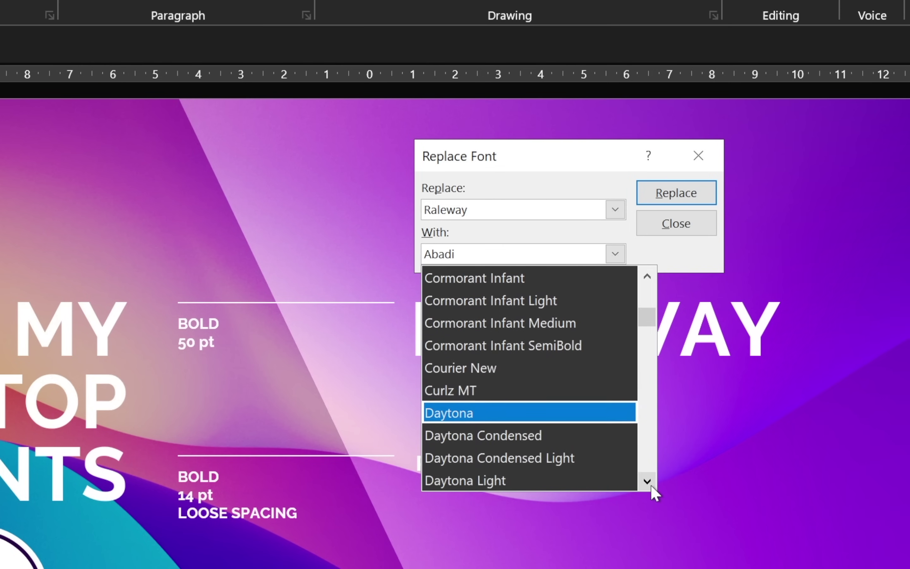
{"action": "left_click", "coordinate": [555, 435]}
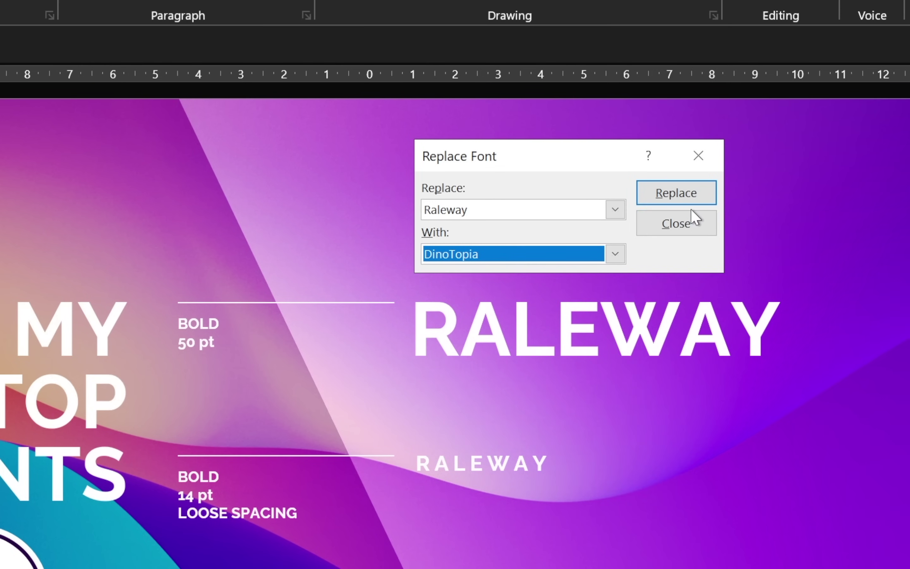
{"action": "left_click", "coordinate": [681, 189]}
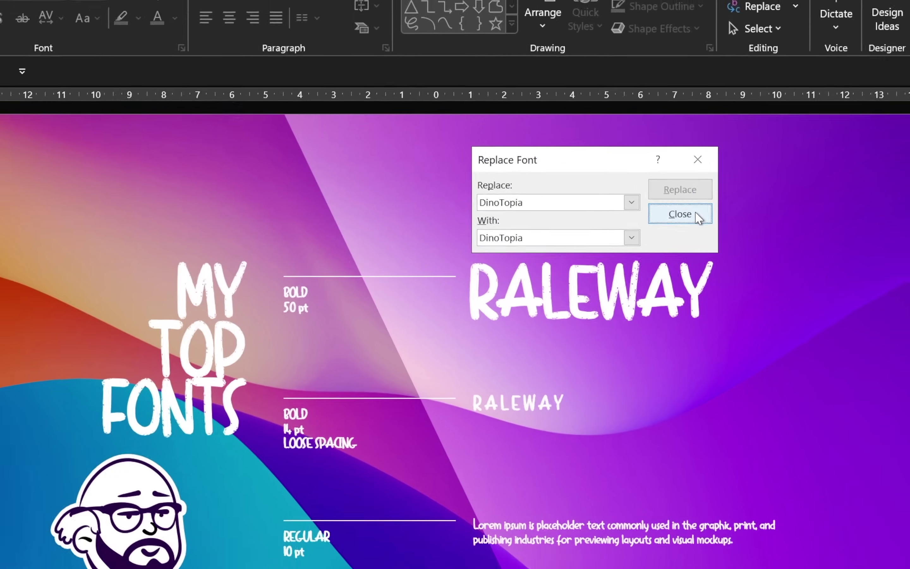
{"action": "left_click", "coordinate": [680, 213]}
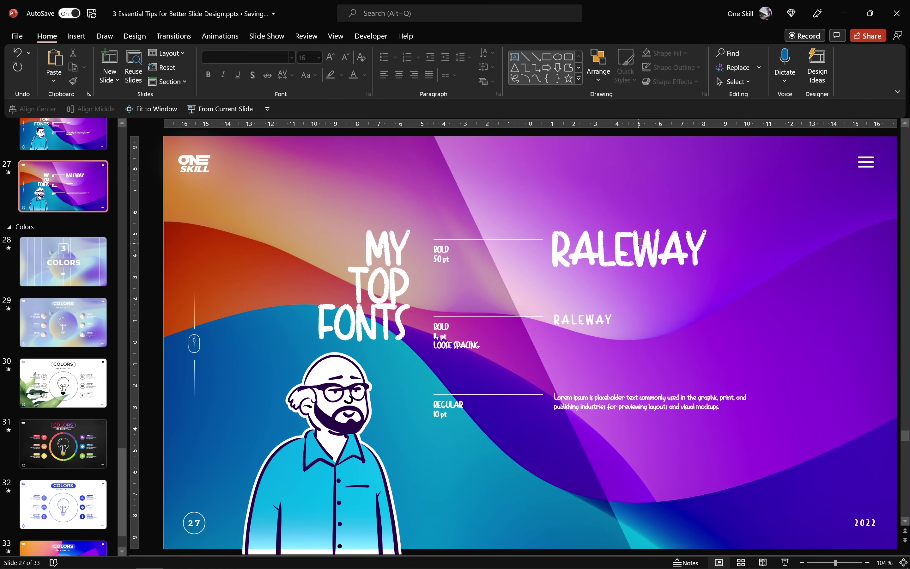